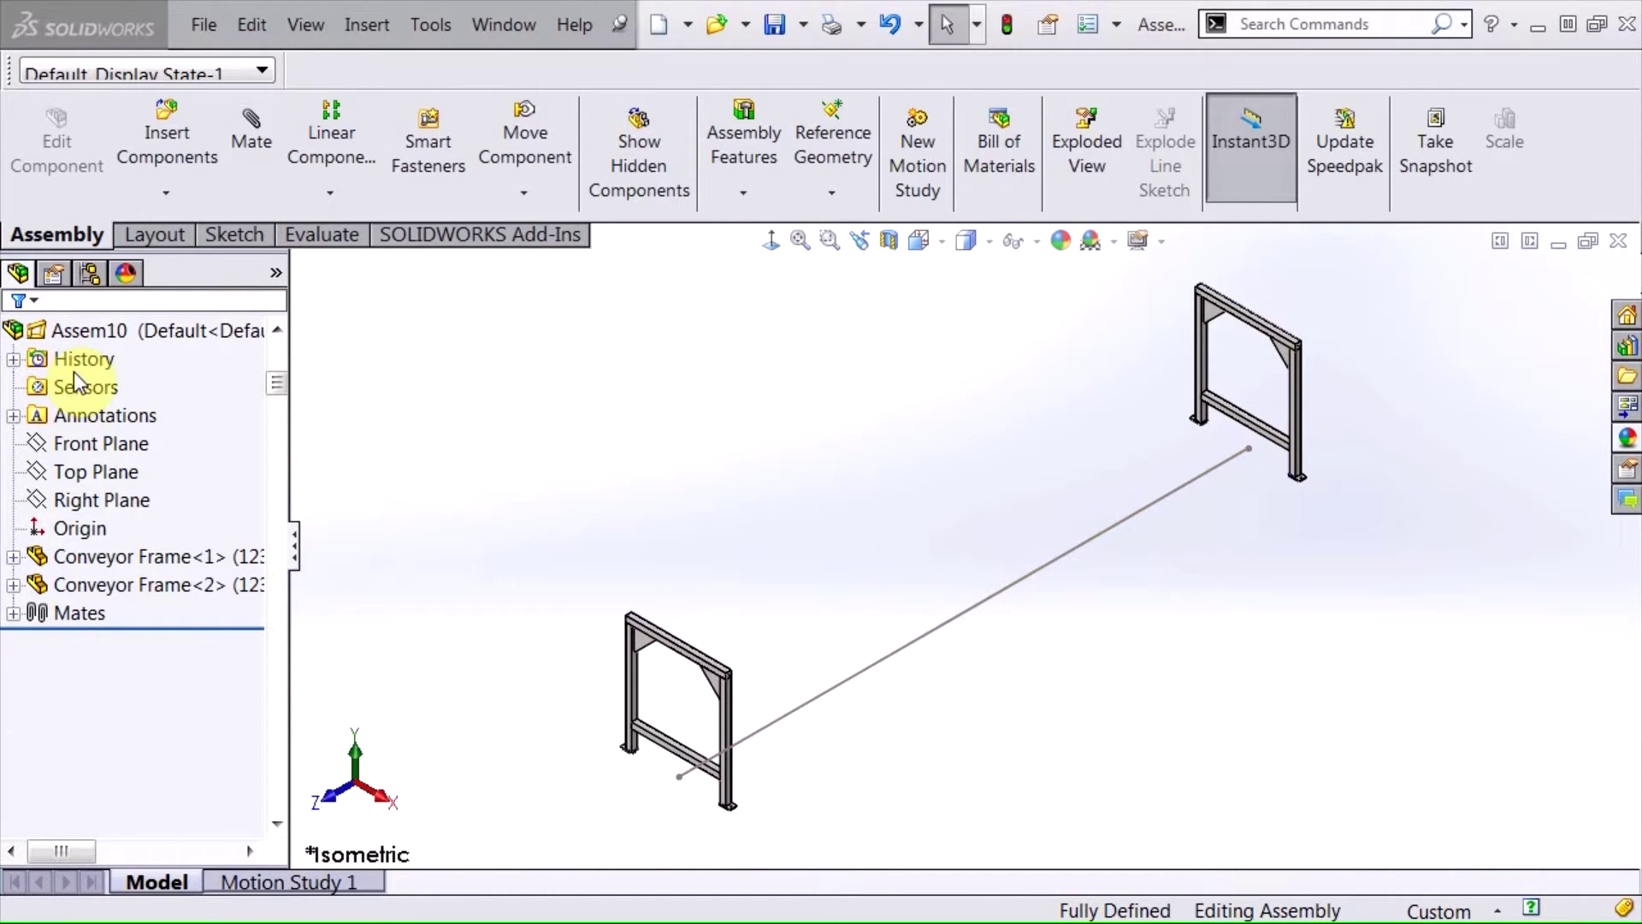
# Check the layout line's length, then insert a new part using the Part_IN template
pyautogui.click(895, 667)
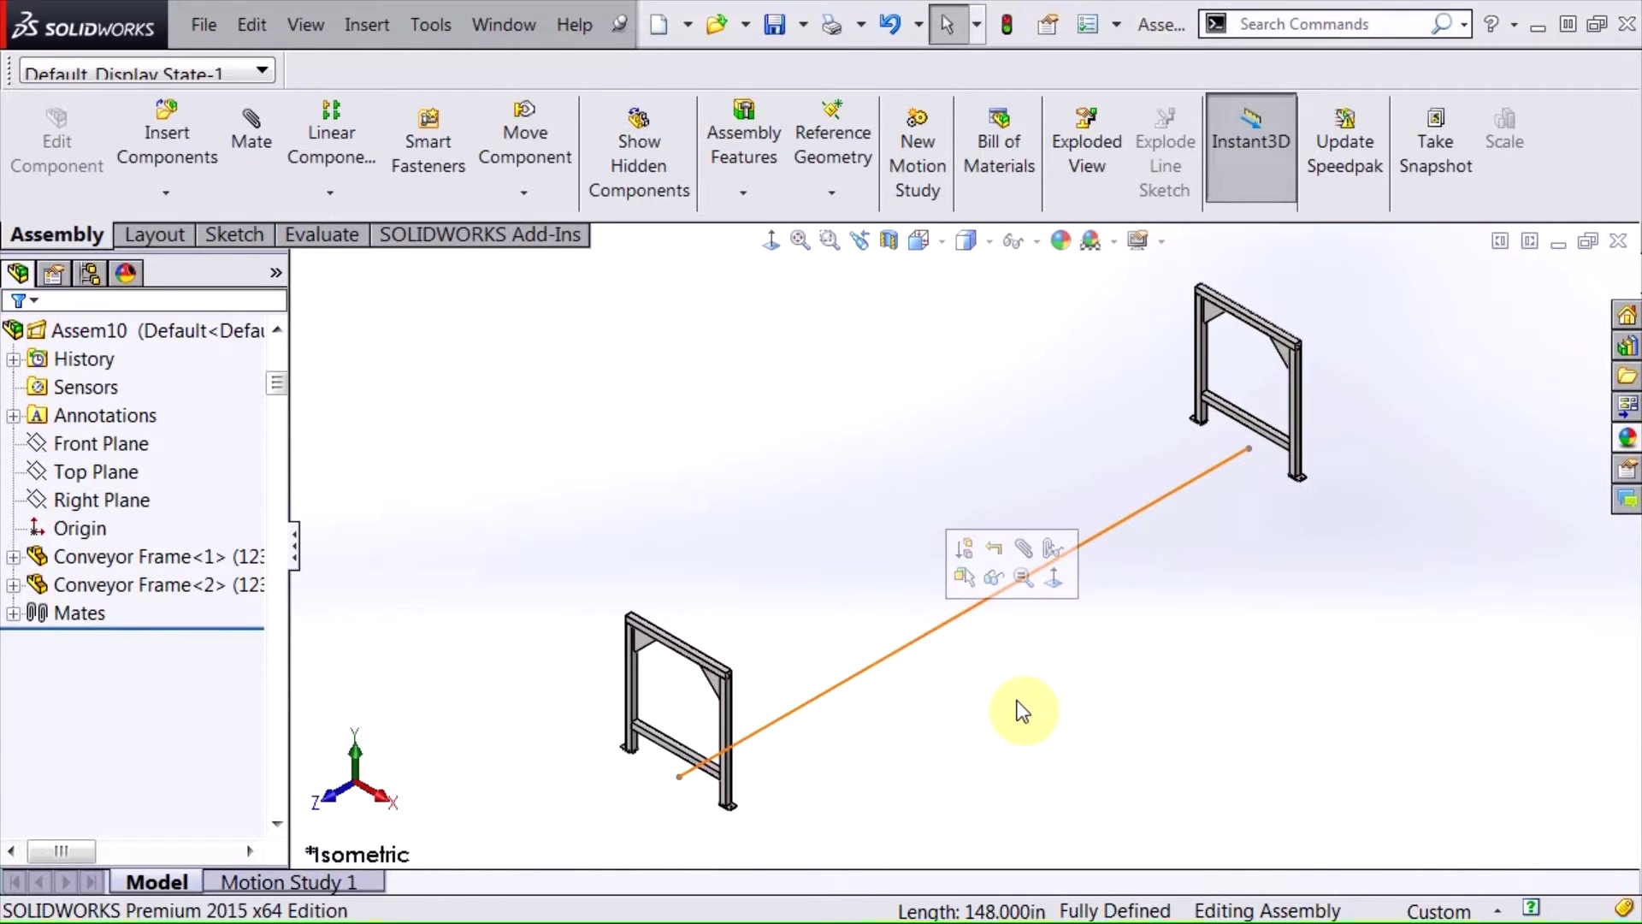
pyautogui.click(1005, 701)
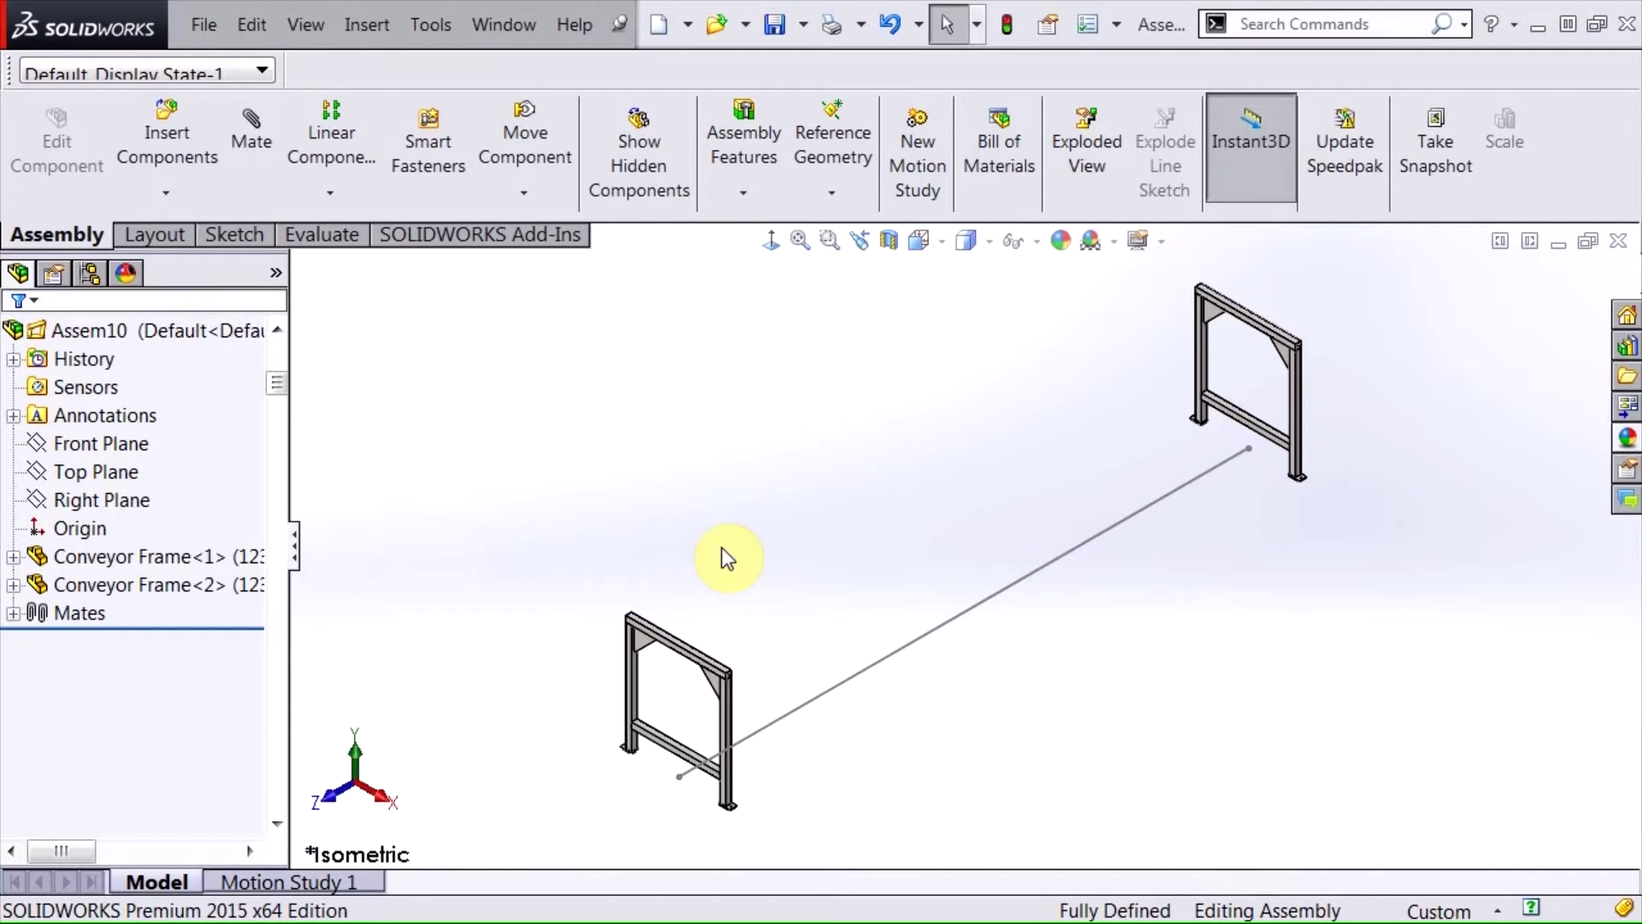
pyautogui.click(165, 194)
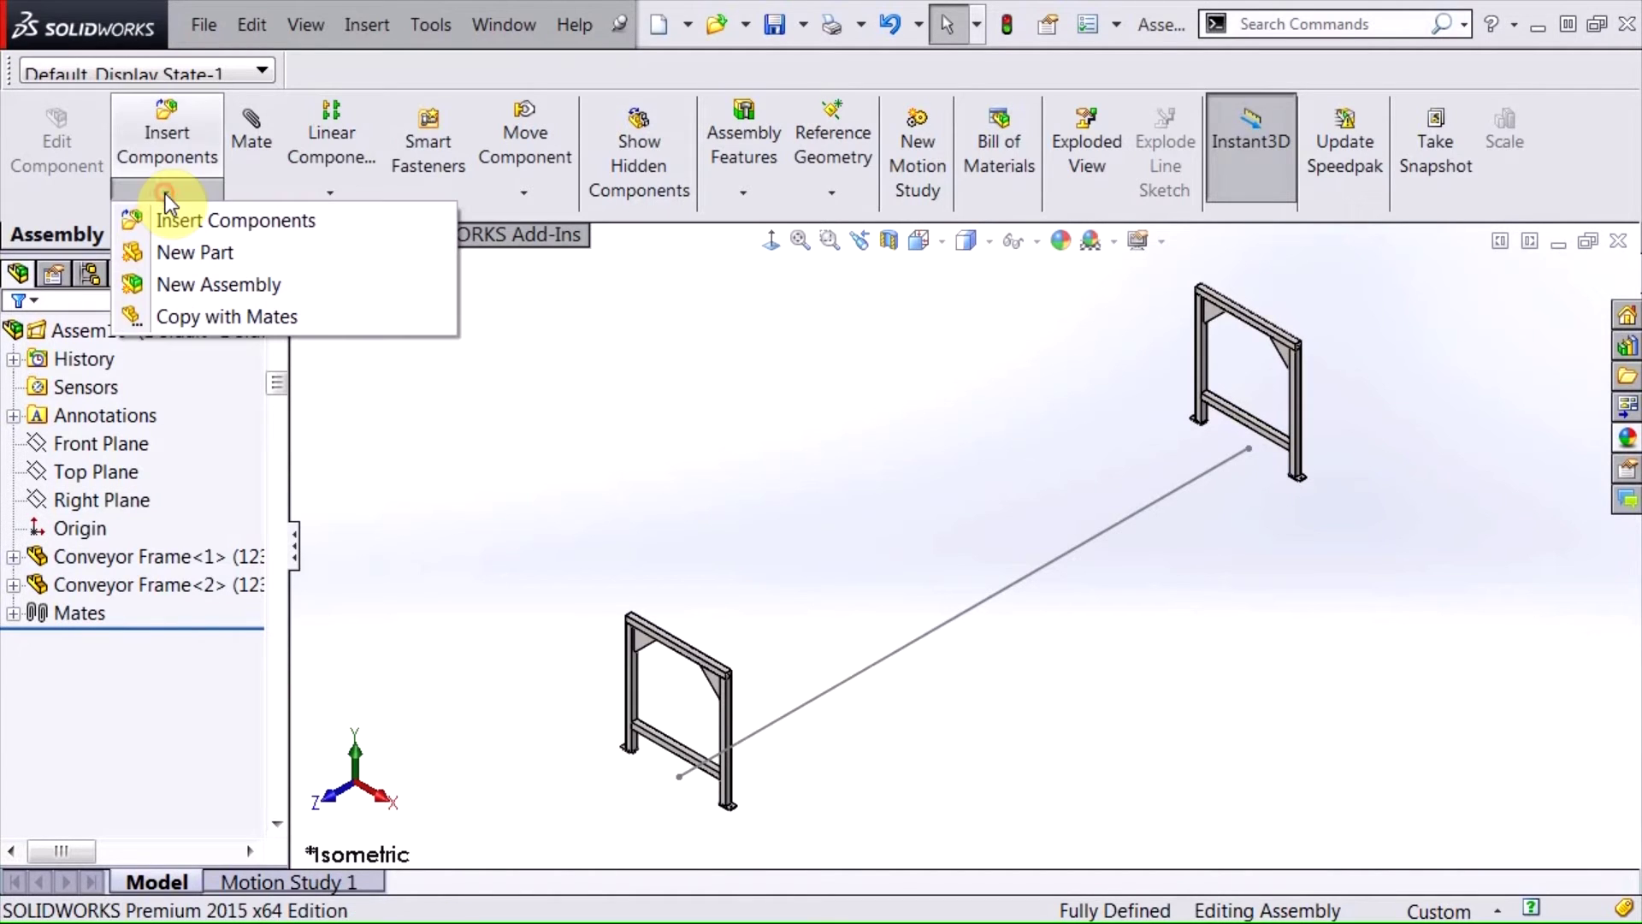
pyautogui.click(204, 249)
pyautogui.click(588, 268)
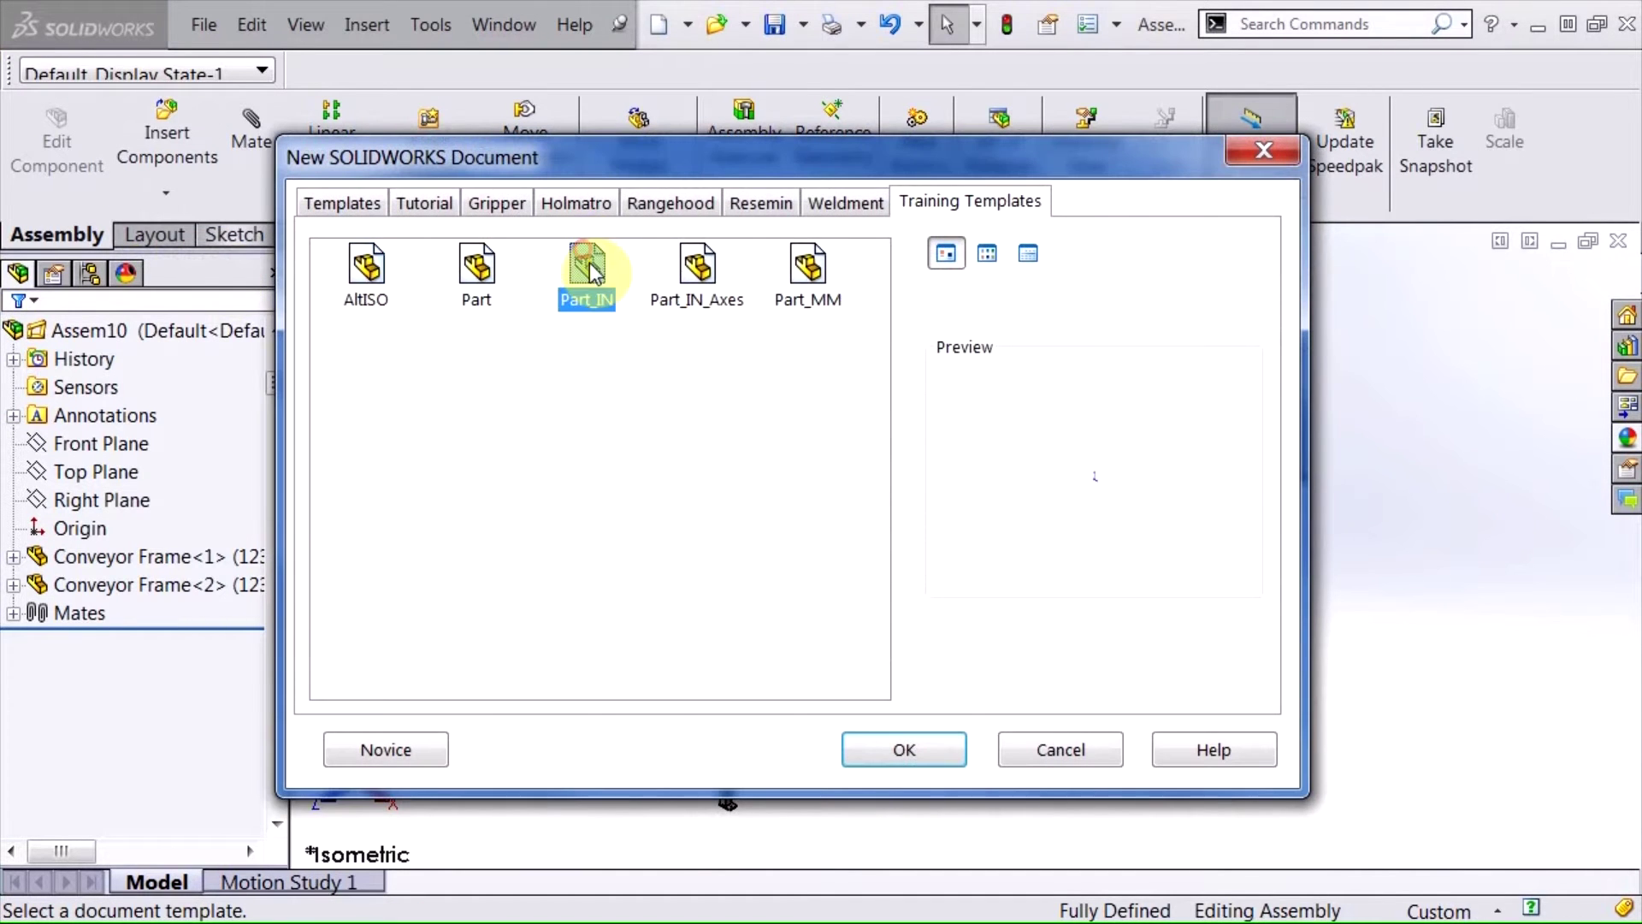
pyautogui.click(904, 749)
# Place the new part's sketch on the top face of the near frame's beam
pyautogui.scroll(-5, 736, 598)
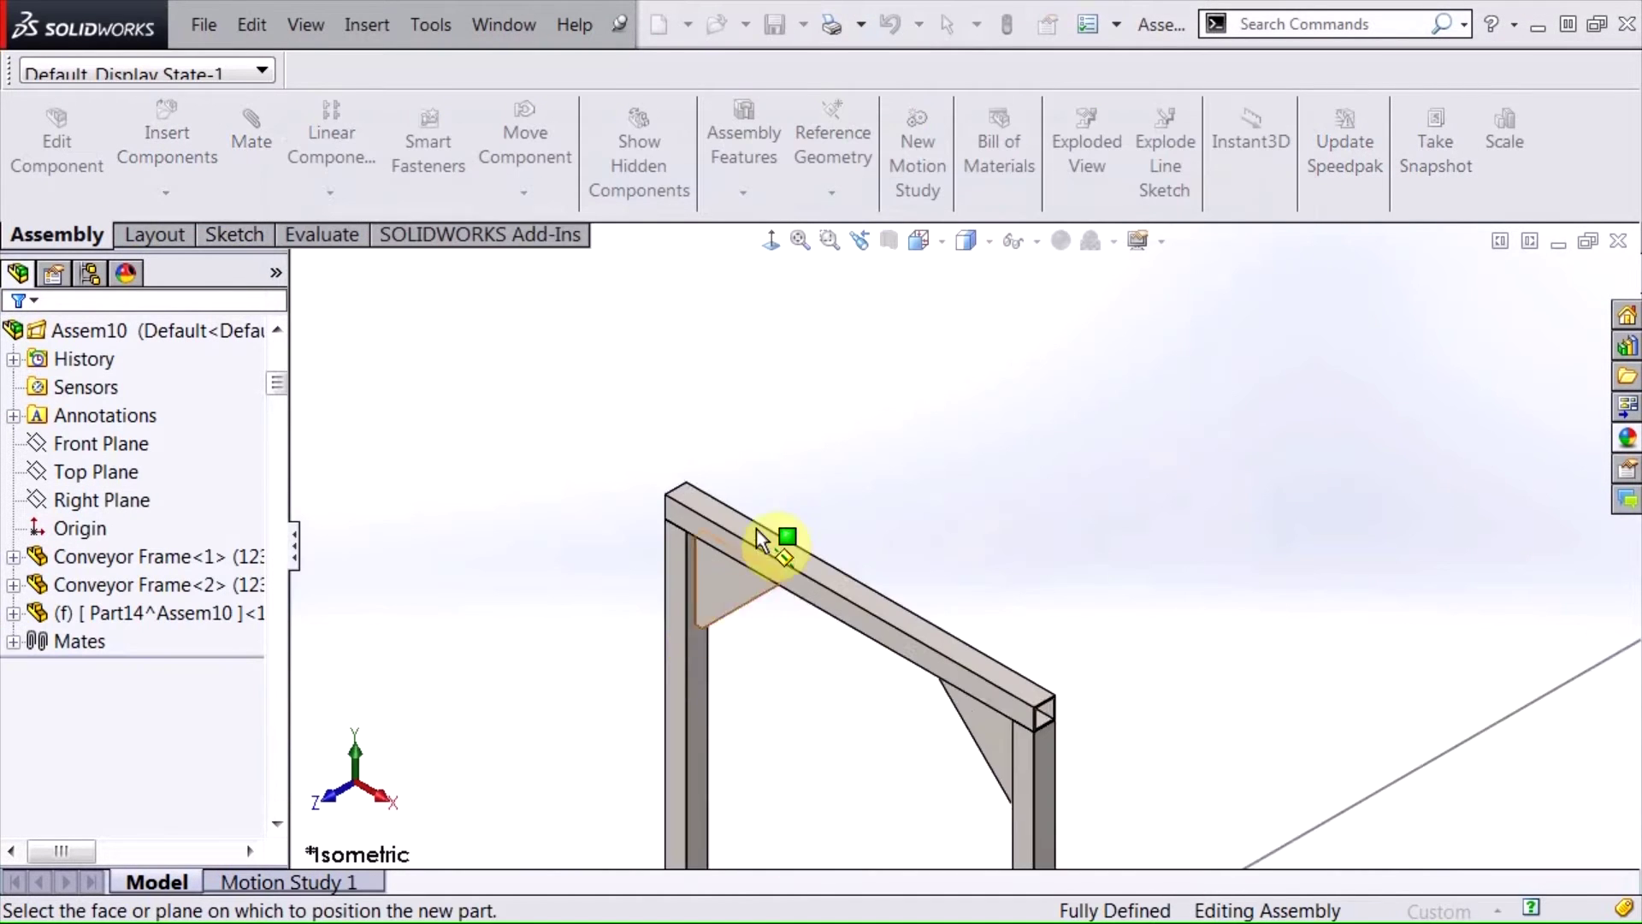
pyautogui.scroll(-2, 757, 539)
pyautogui.click(691, 475)
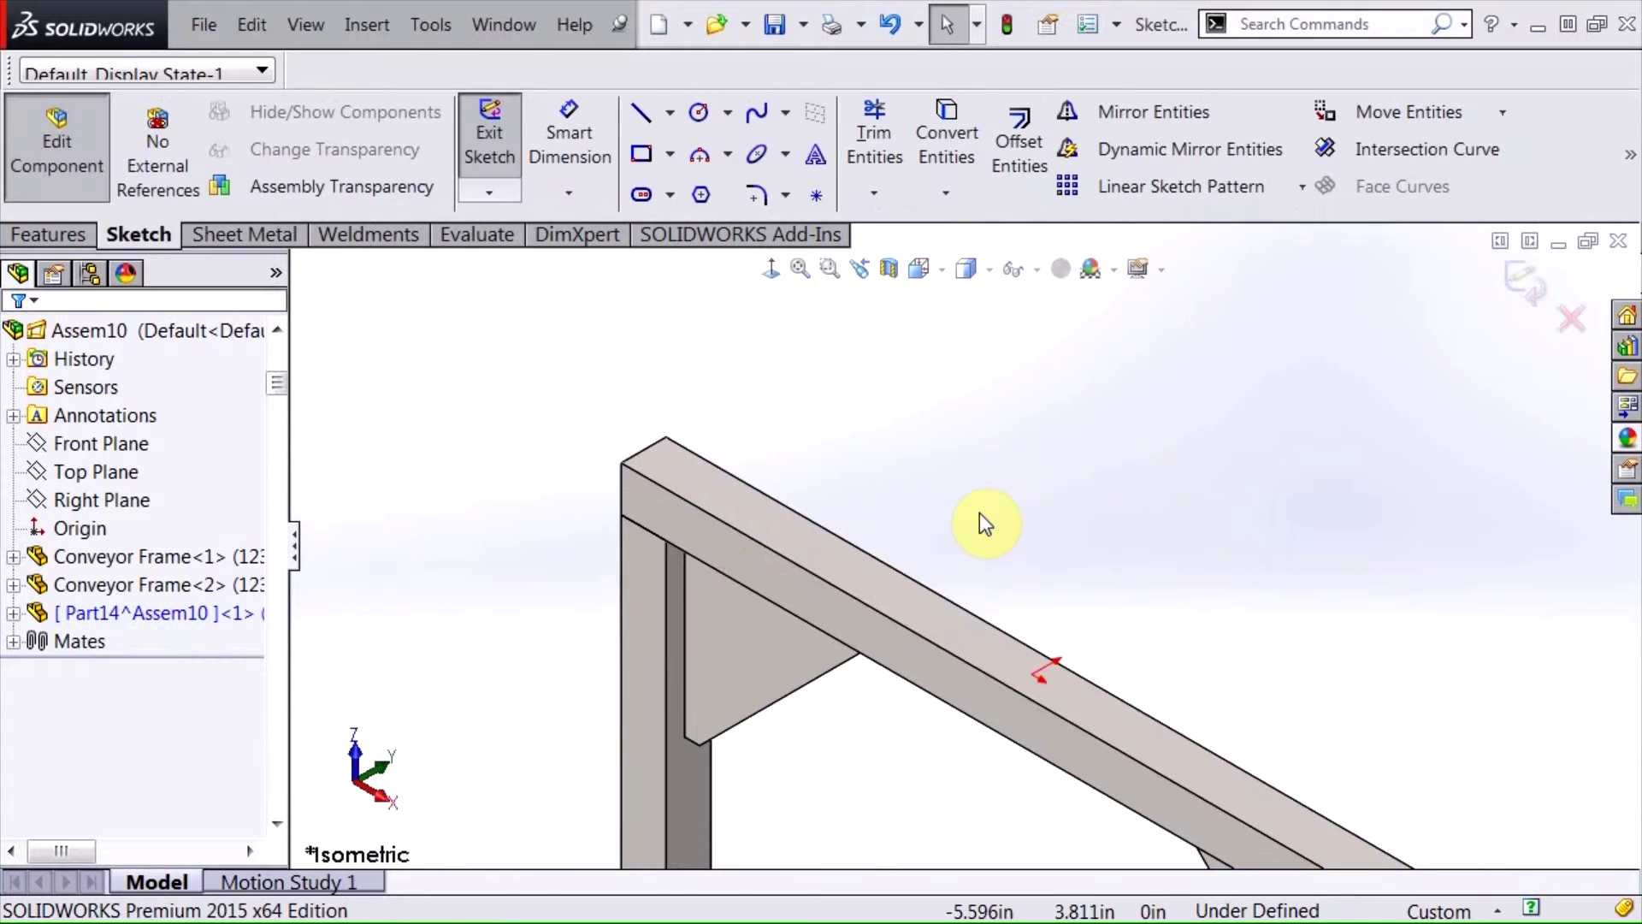
pyautogui.scroll(6, 978, 511)
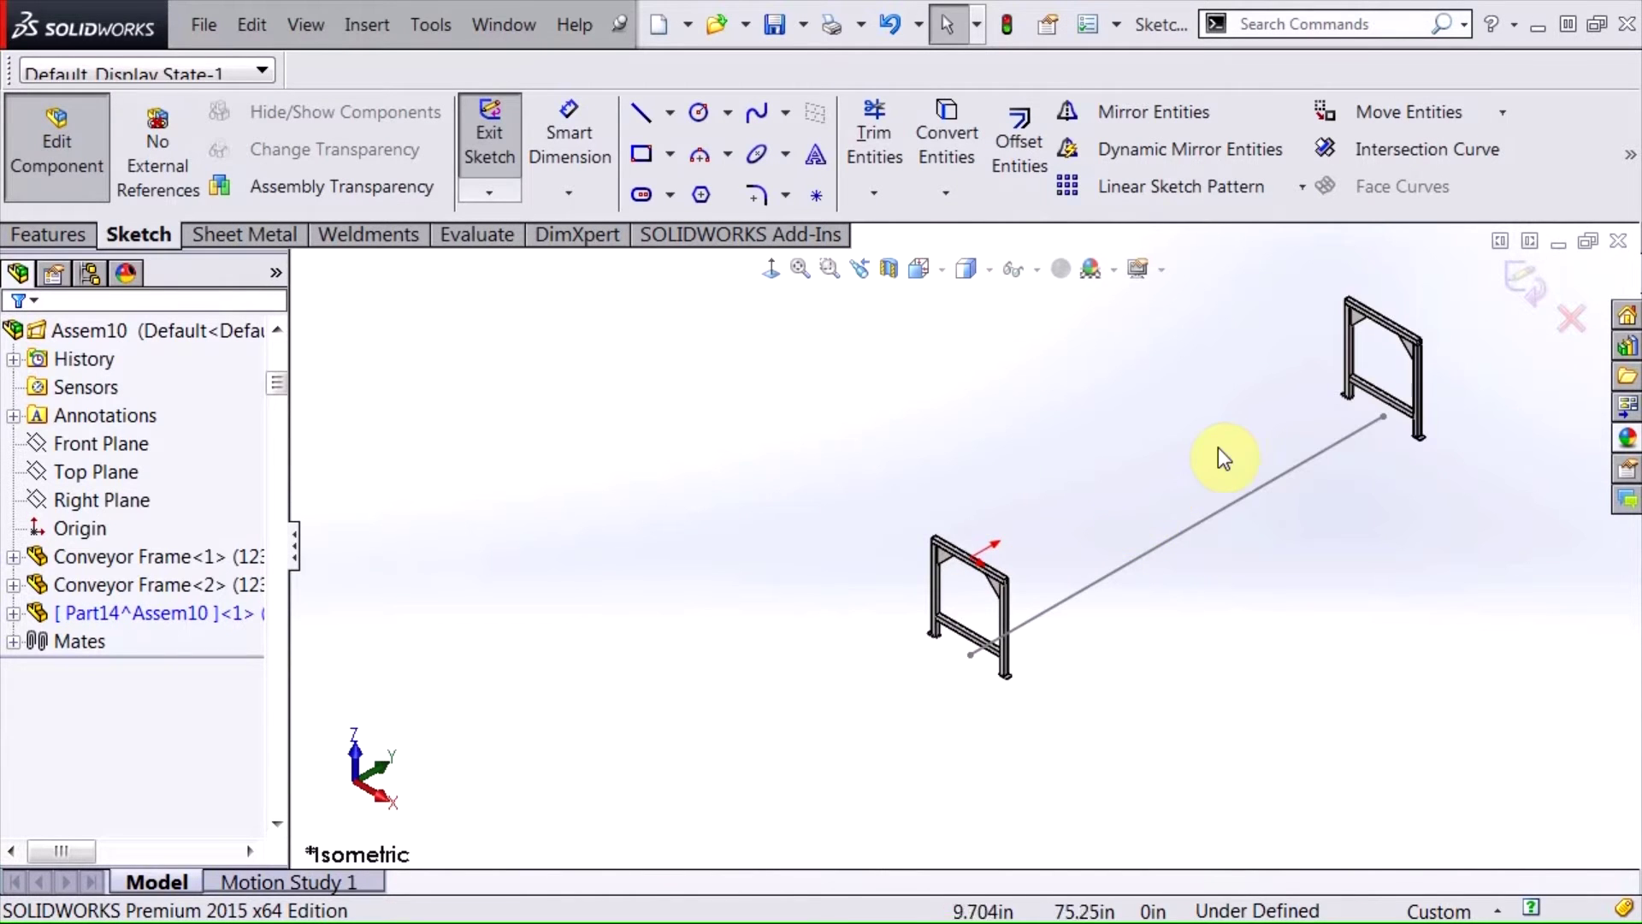
pyautogui.scroll(-2, 1223, 451)
# Draw a corner rectangle from the near beam's corner to the far beam's corner
pyautogui.click(642, 154)
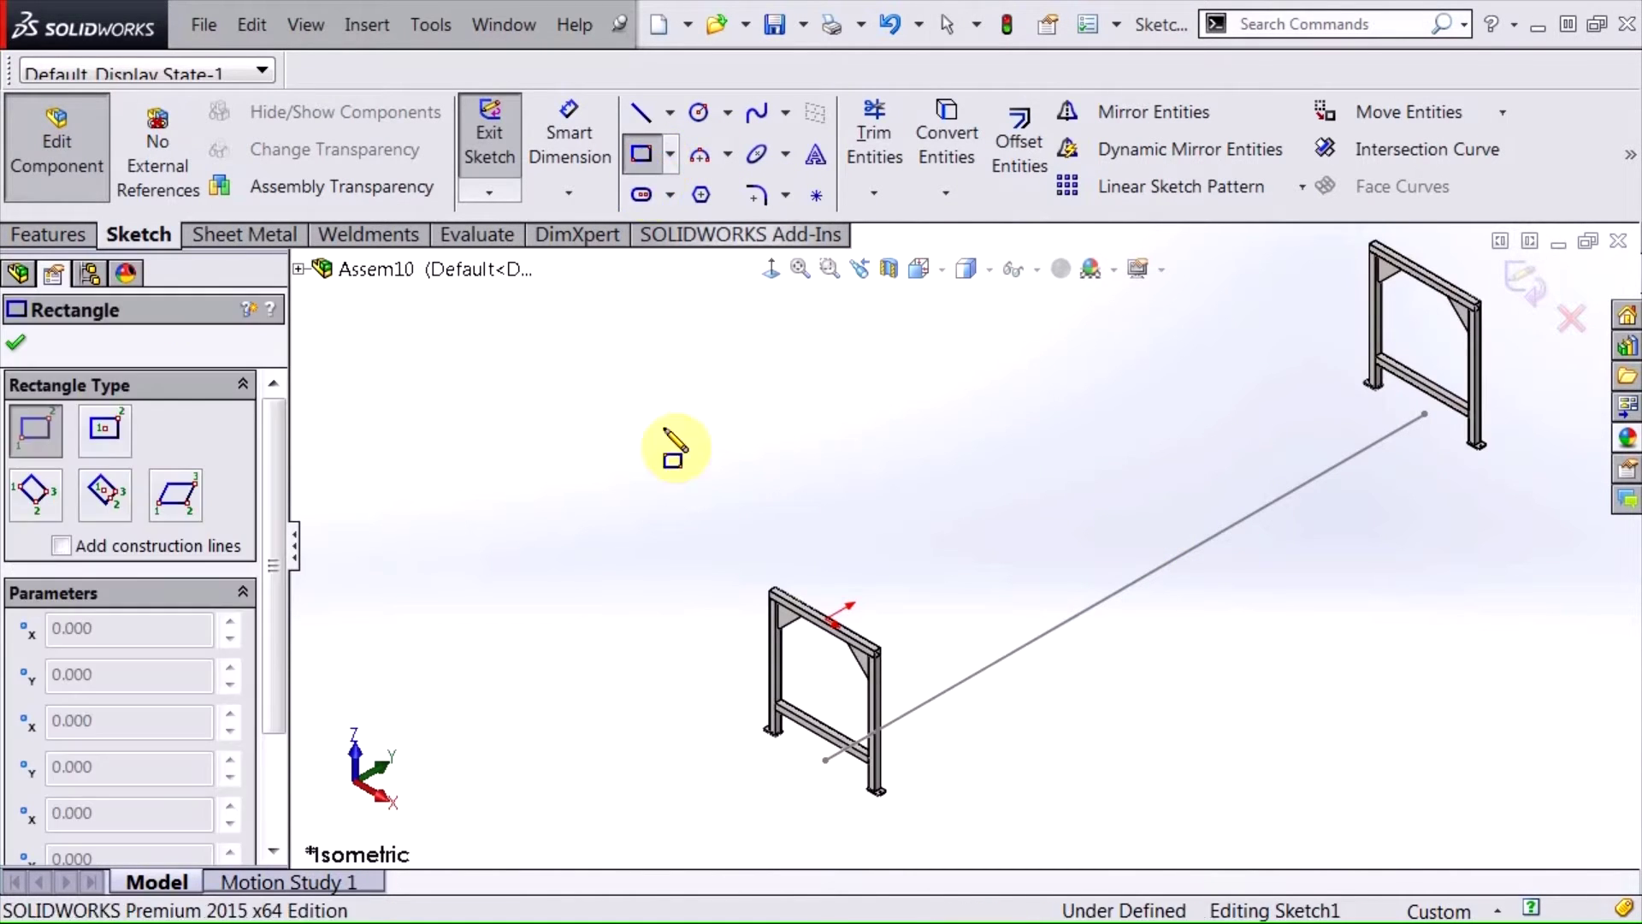
pyautogui.scroll(-5, 813, 597)
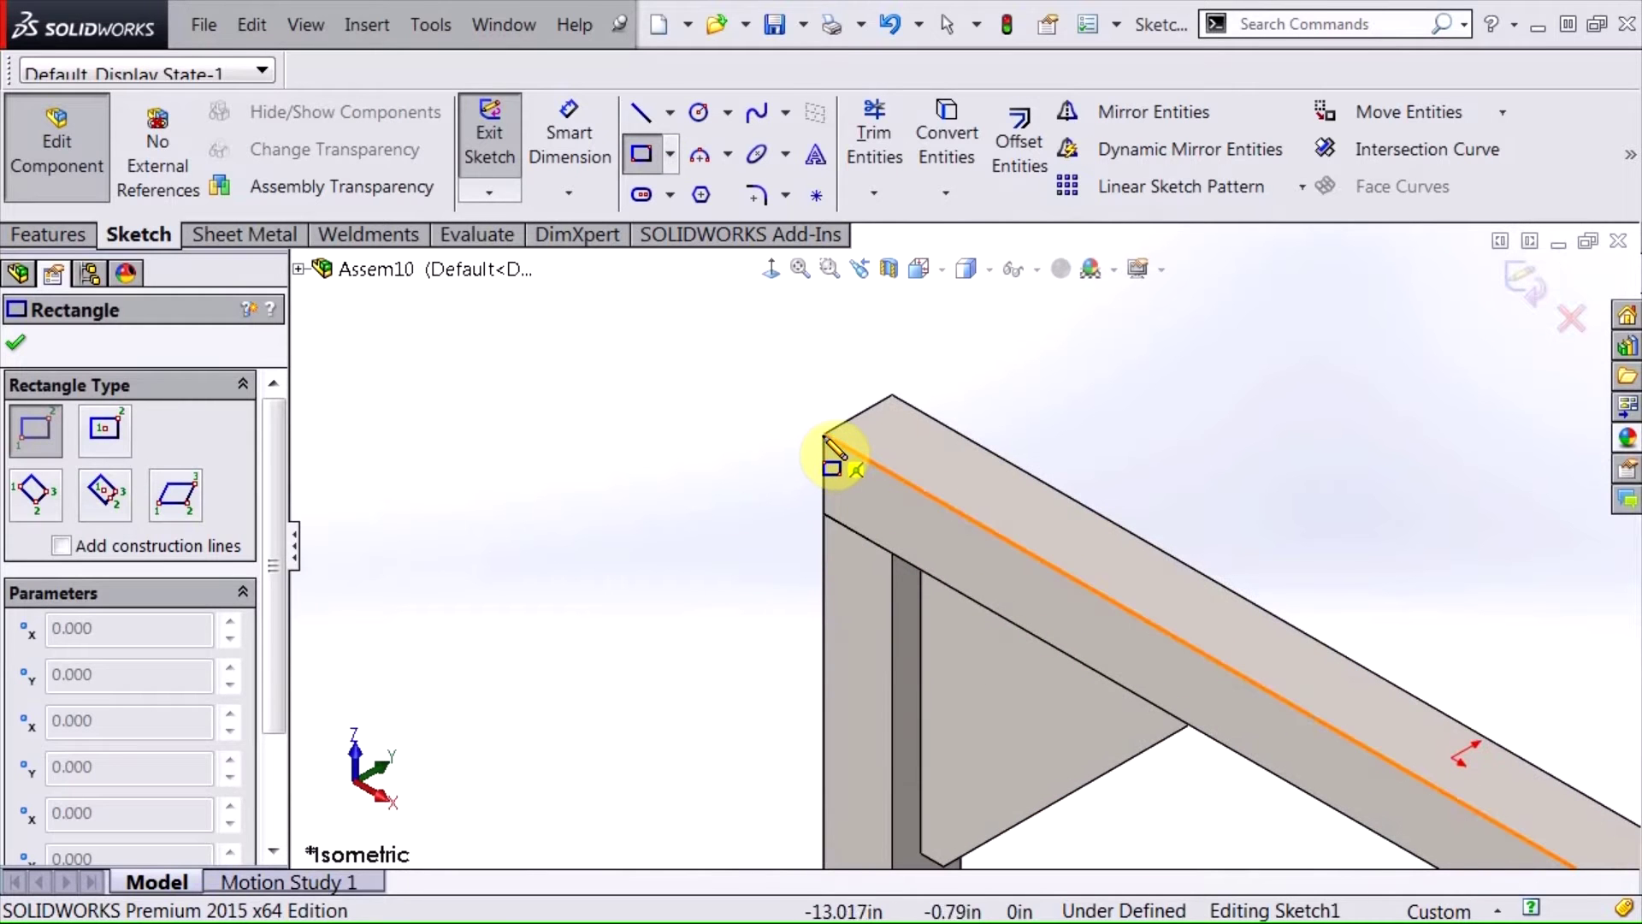
pyautogui.click(826, 434)
pyautogui.scroll(5, 1338, 568)
pyautogui.scroll(-4, 1422, 513)
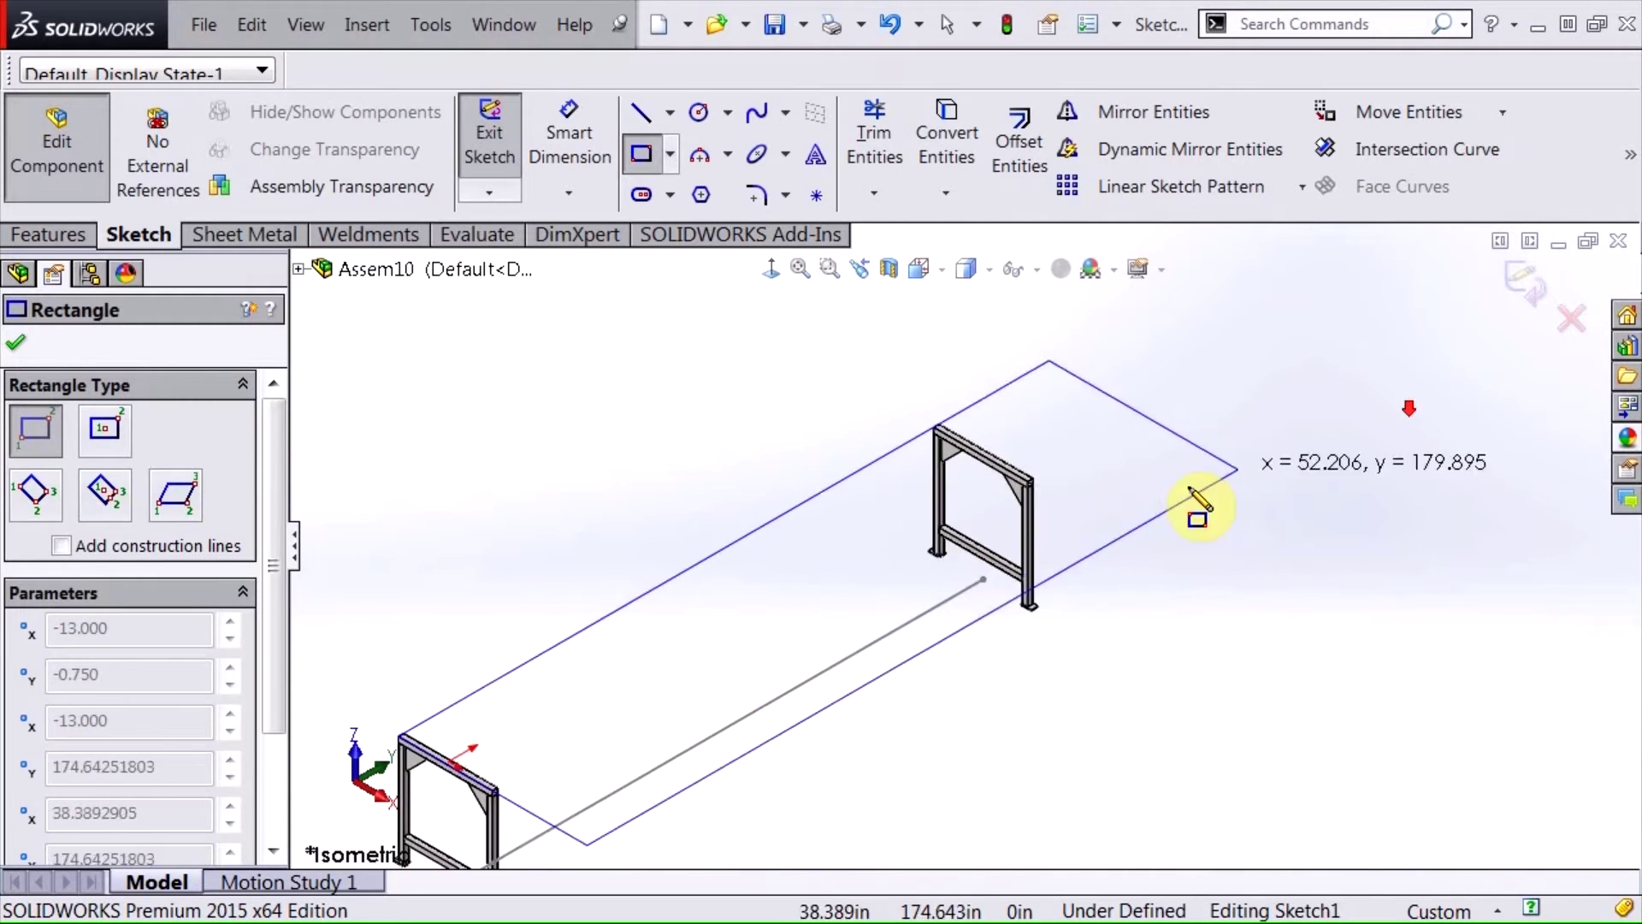
pyautogui.scroll(-5, 1026, 492)
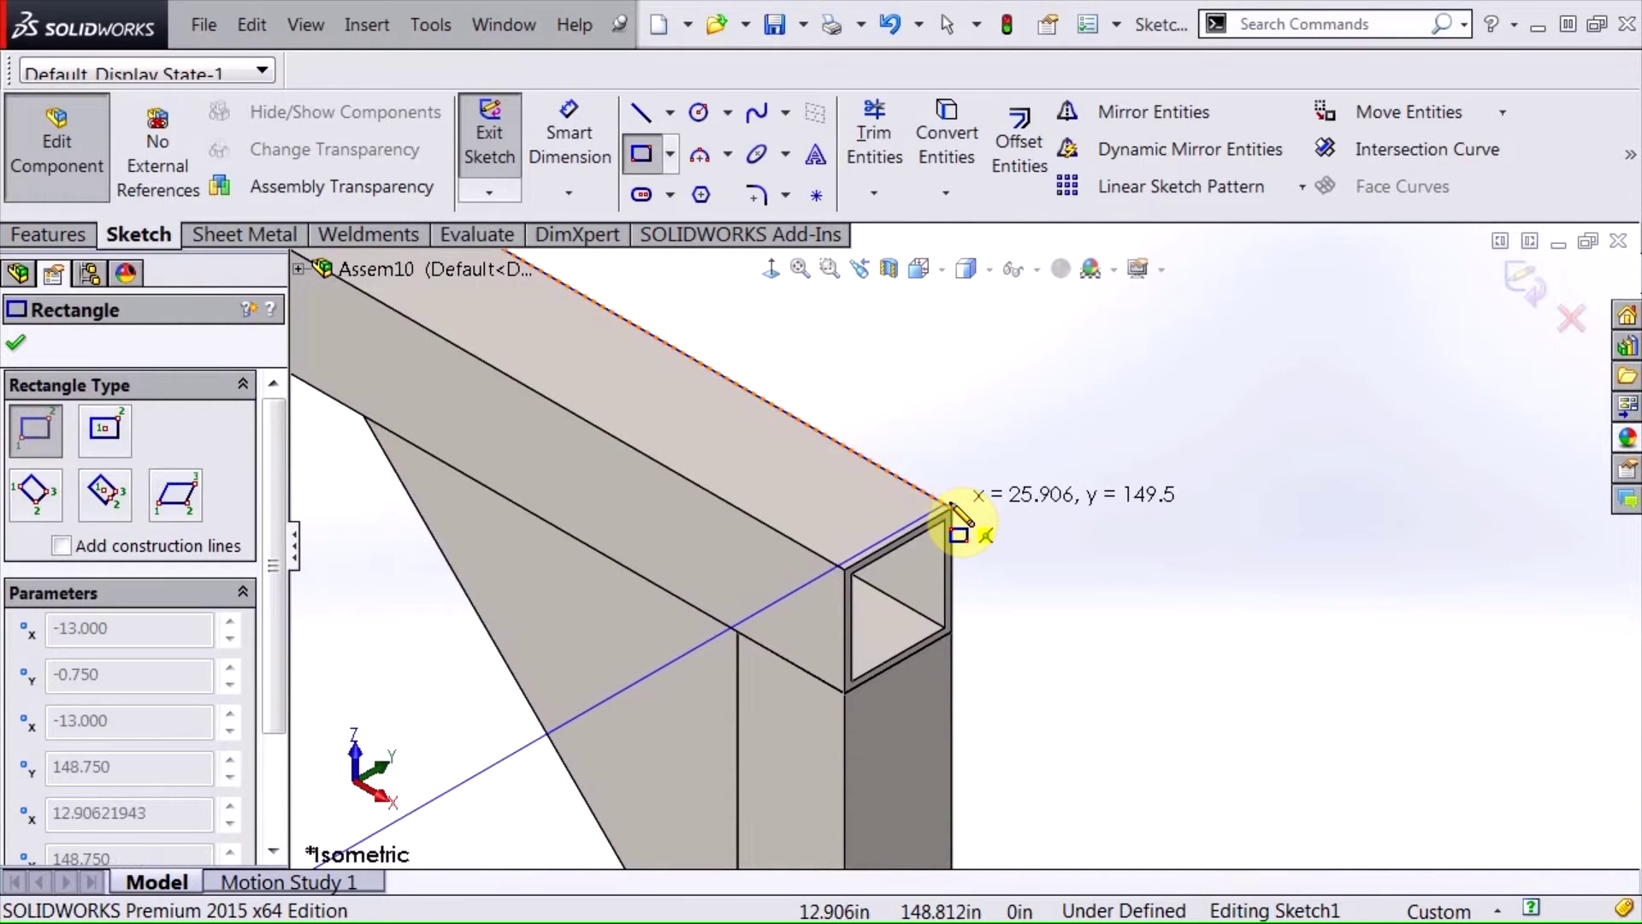
pyautogui.click(952, 508)
pyautogui.scroll(3, 1112, 595)
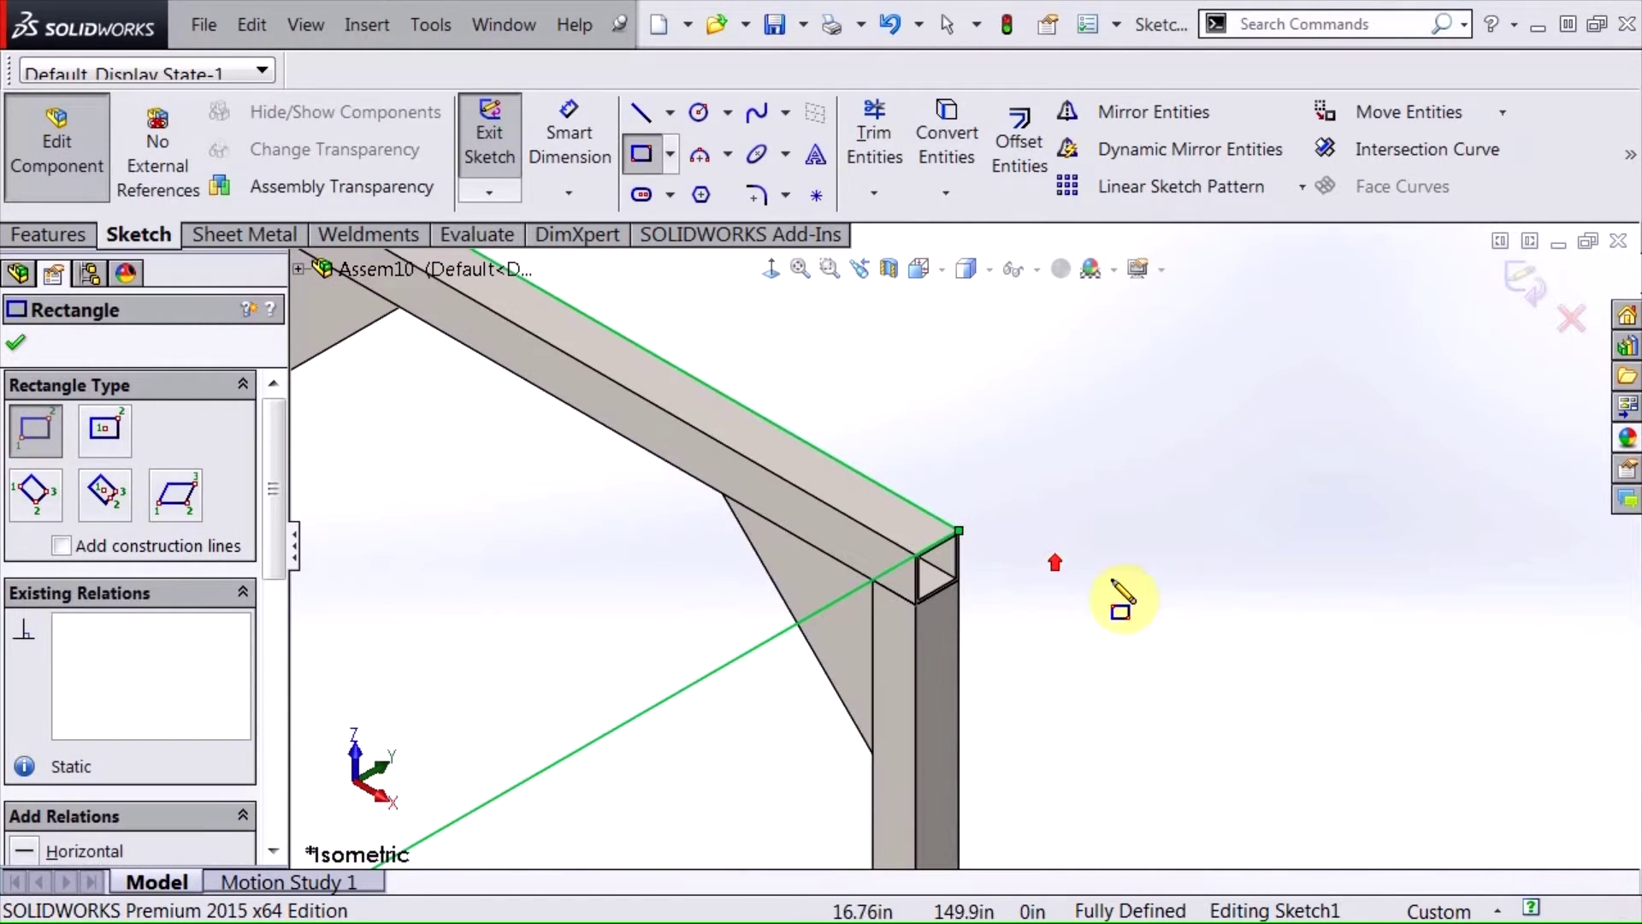
pyautogui.scroll(-2, 1146, 611)
# From Top view, convert the rectangle's two short end lines to construction geometry
pyautogui.moveTo(1150, 595); pyautogui.dragTo(1140, 788, button='right')
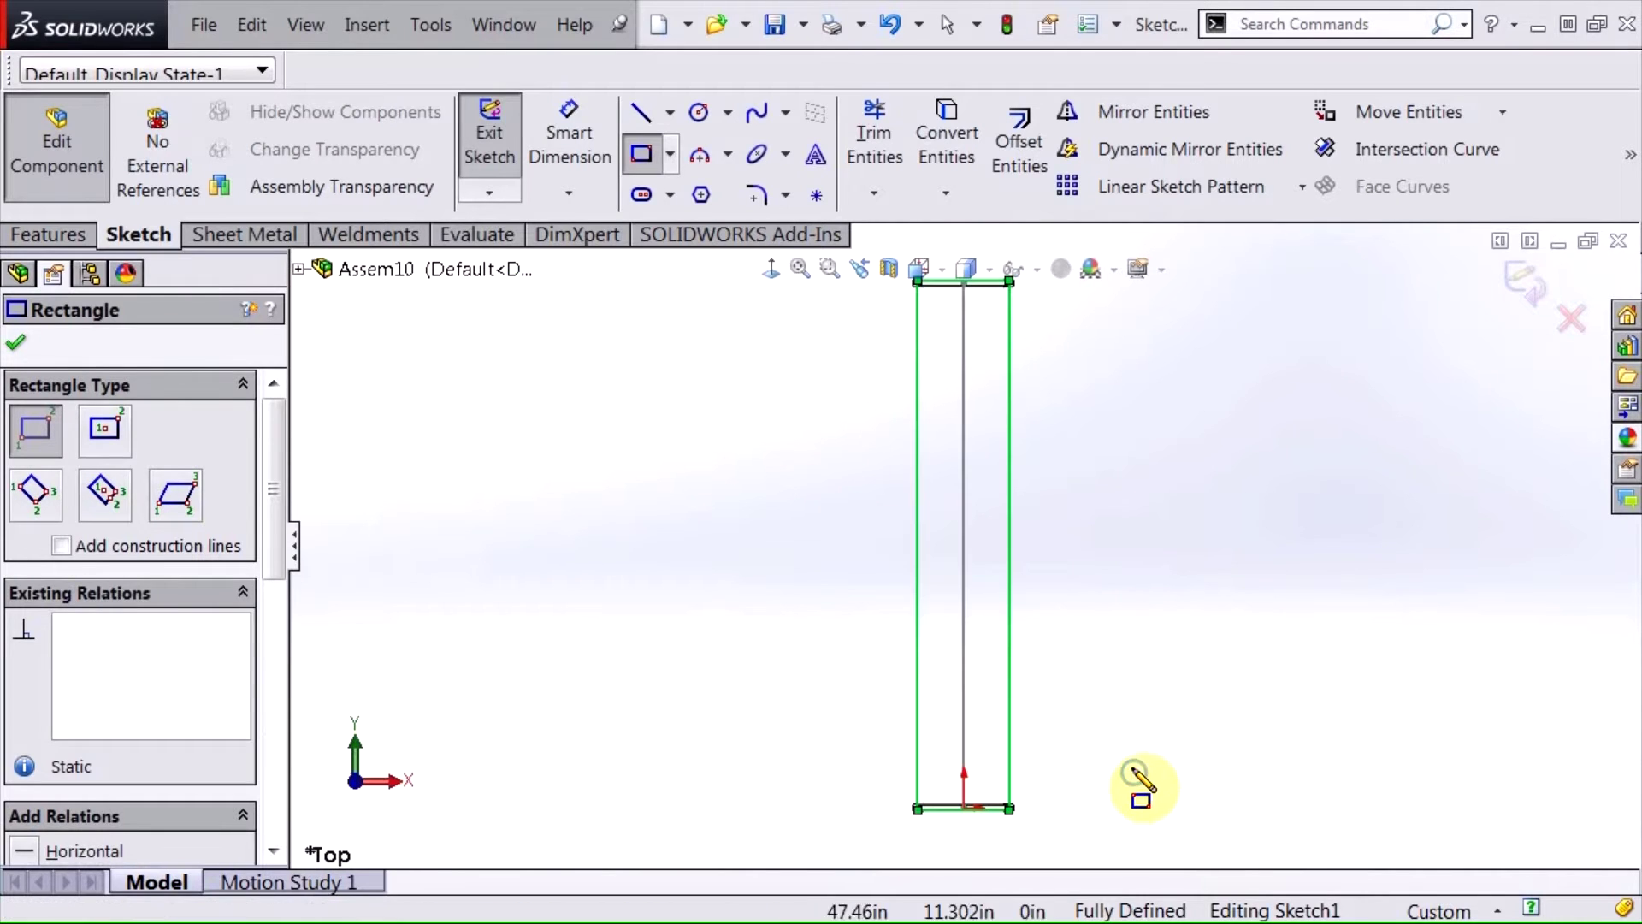
pyautogui.press('Escape')
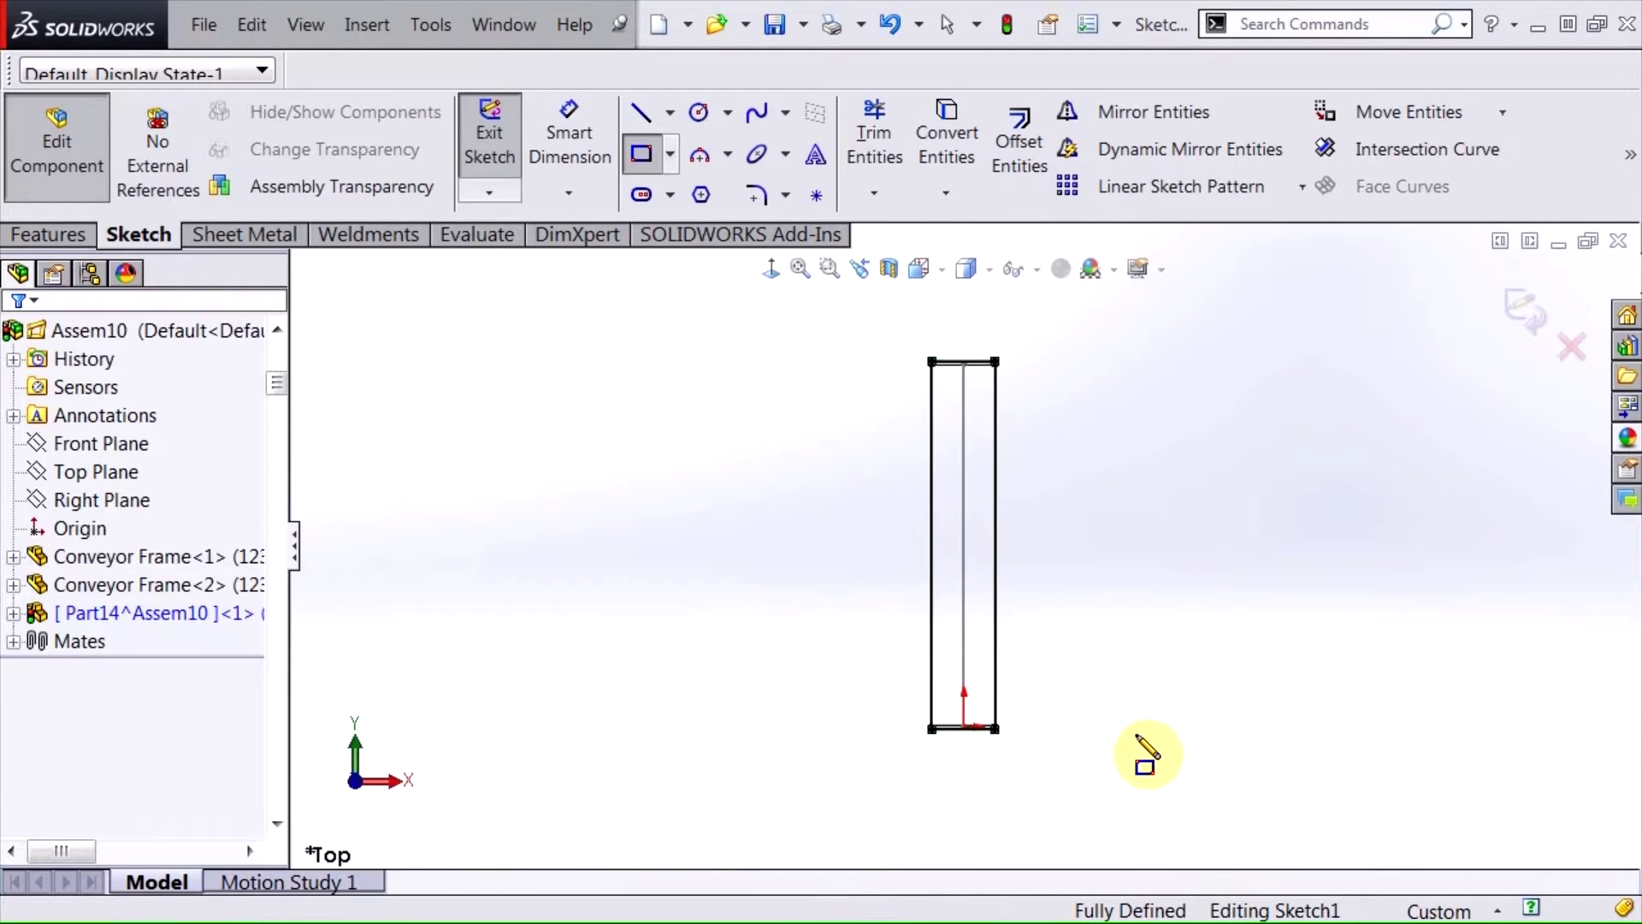
pyautogui.moveTo(979, 776); pyautogui.dragTo(961, 350)
pyautogui.click(1056, 264)
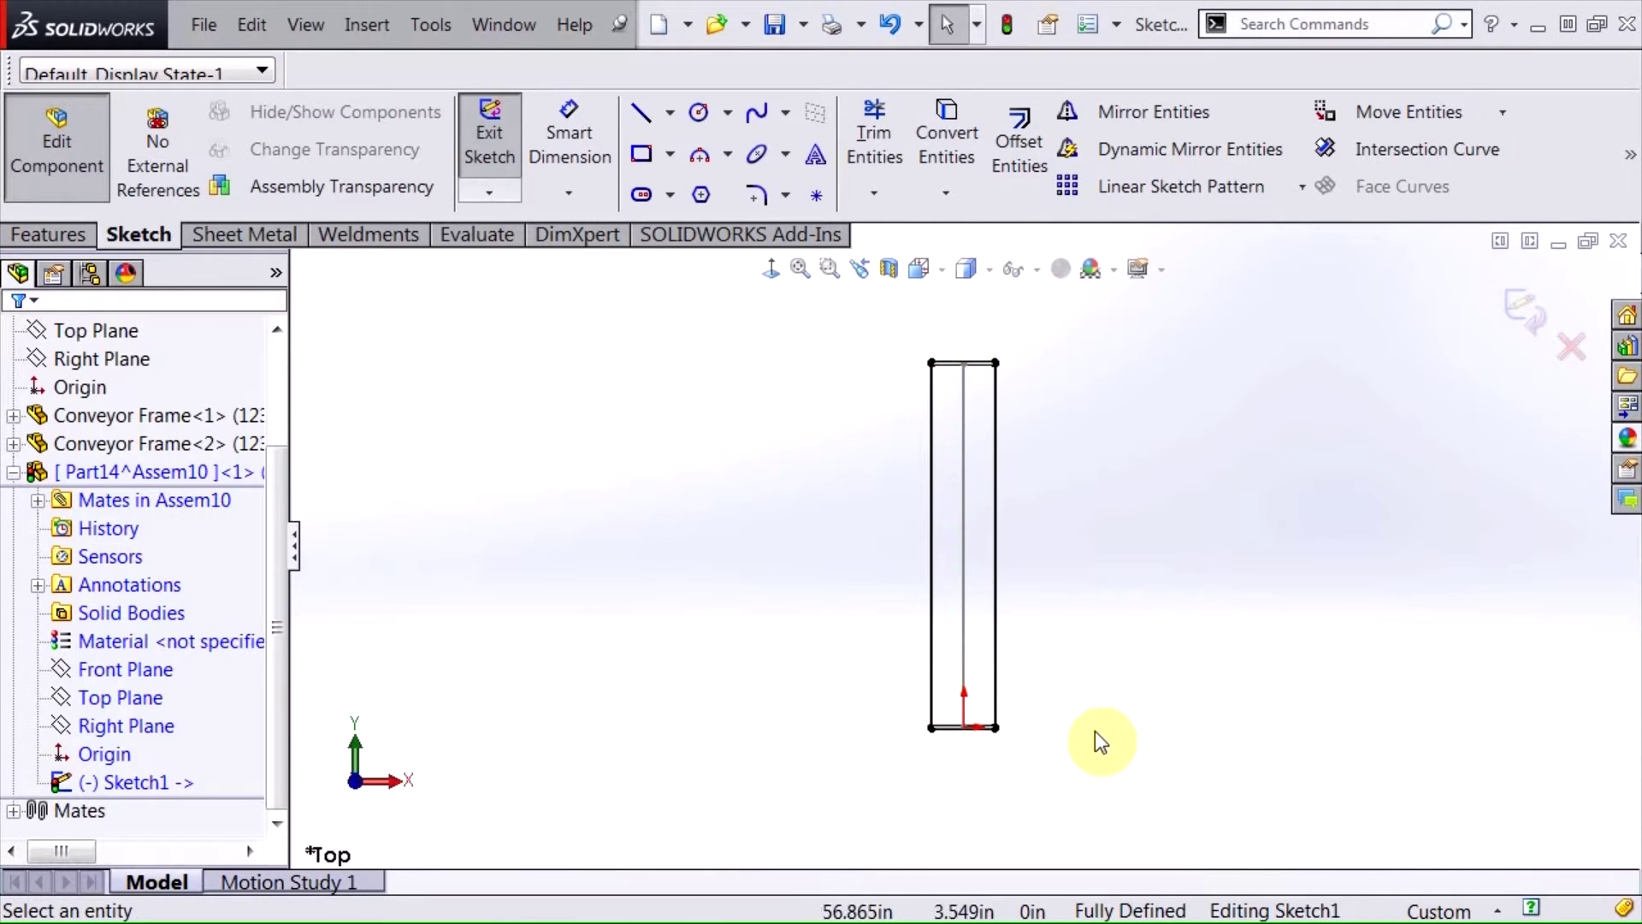
# Return to a 3-D view of the frames and exit the rectangle sketch
pyautogui.moveTo(1092, 740); pyautogui.dragTo(1055, 556, button='middle')
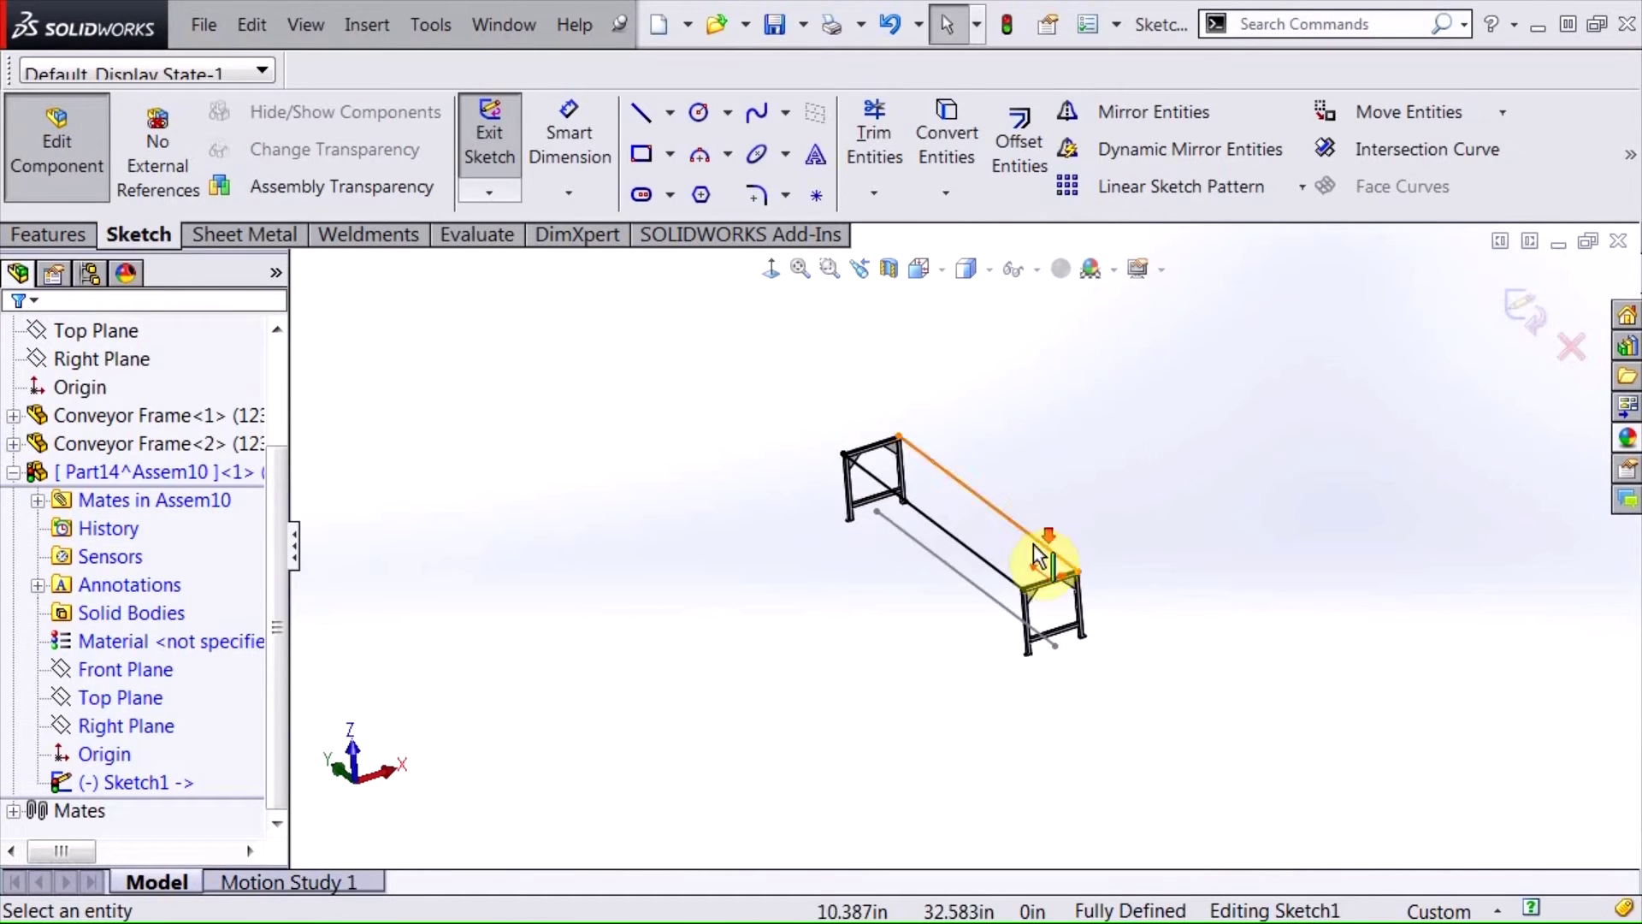
pyautogui.scroll(-3, 964, 502)
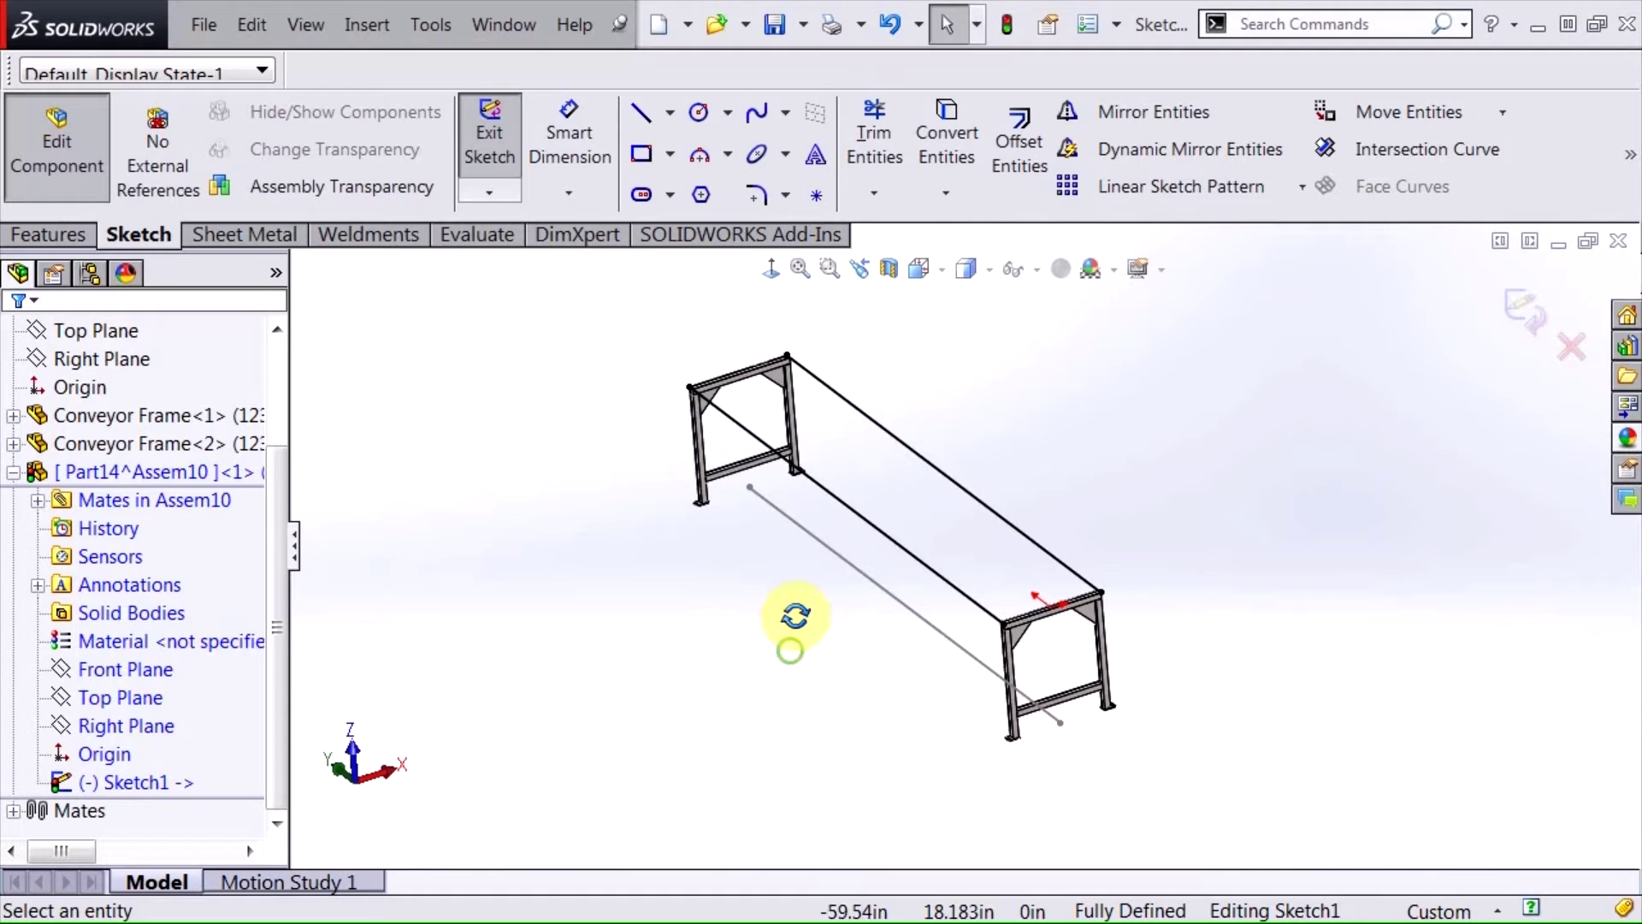
pyautogui.moveTo(792, 616); pyautogui.dragTo(803, 671, button='middle')
pyautogui.click(352, 238)
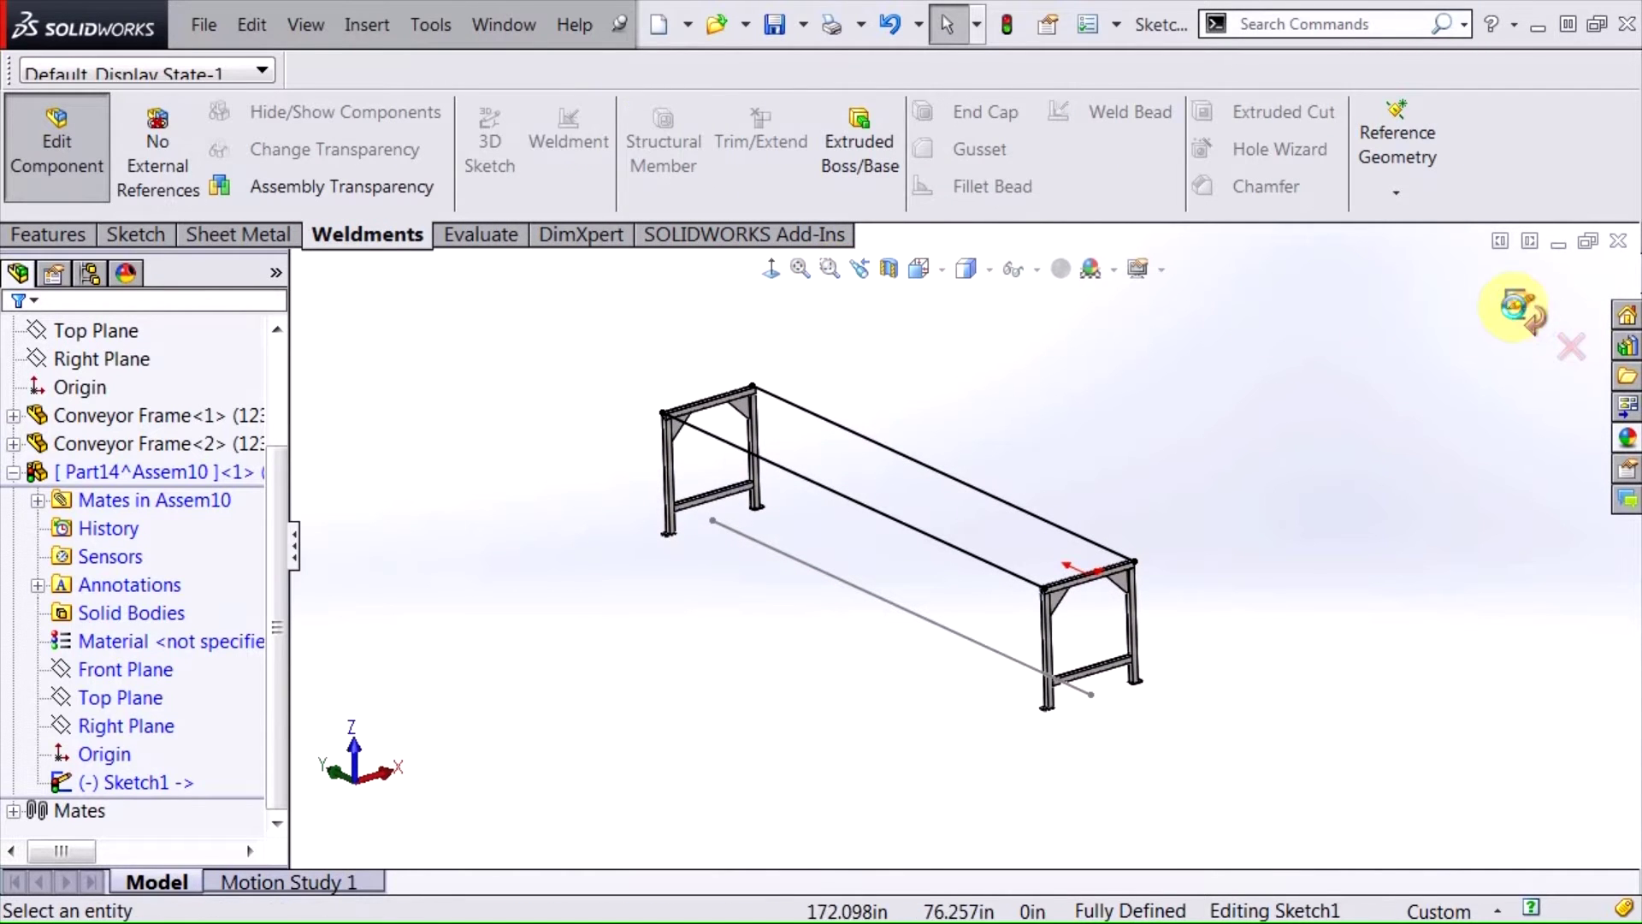
pyautogui.click(1513, 307)
# Start a Structural Member along the long sketch line as the C7 x 1.5 channel's path
pyautogui.click(672, 139)
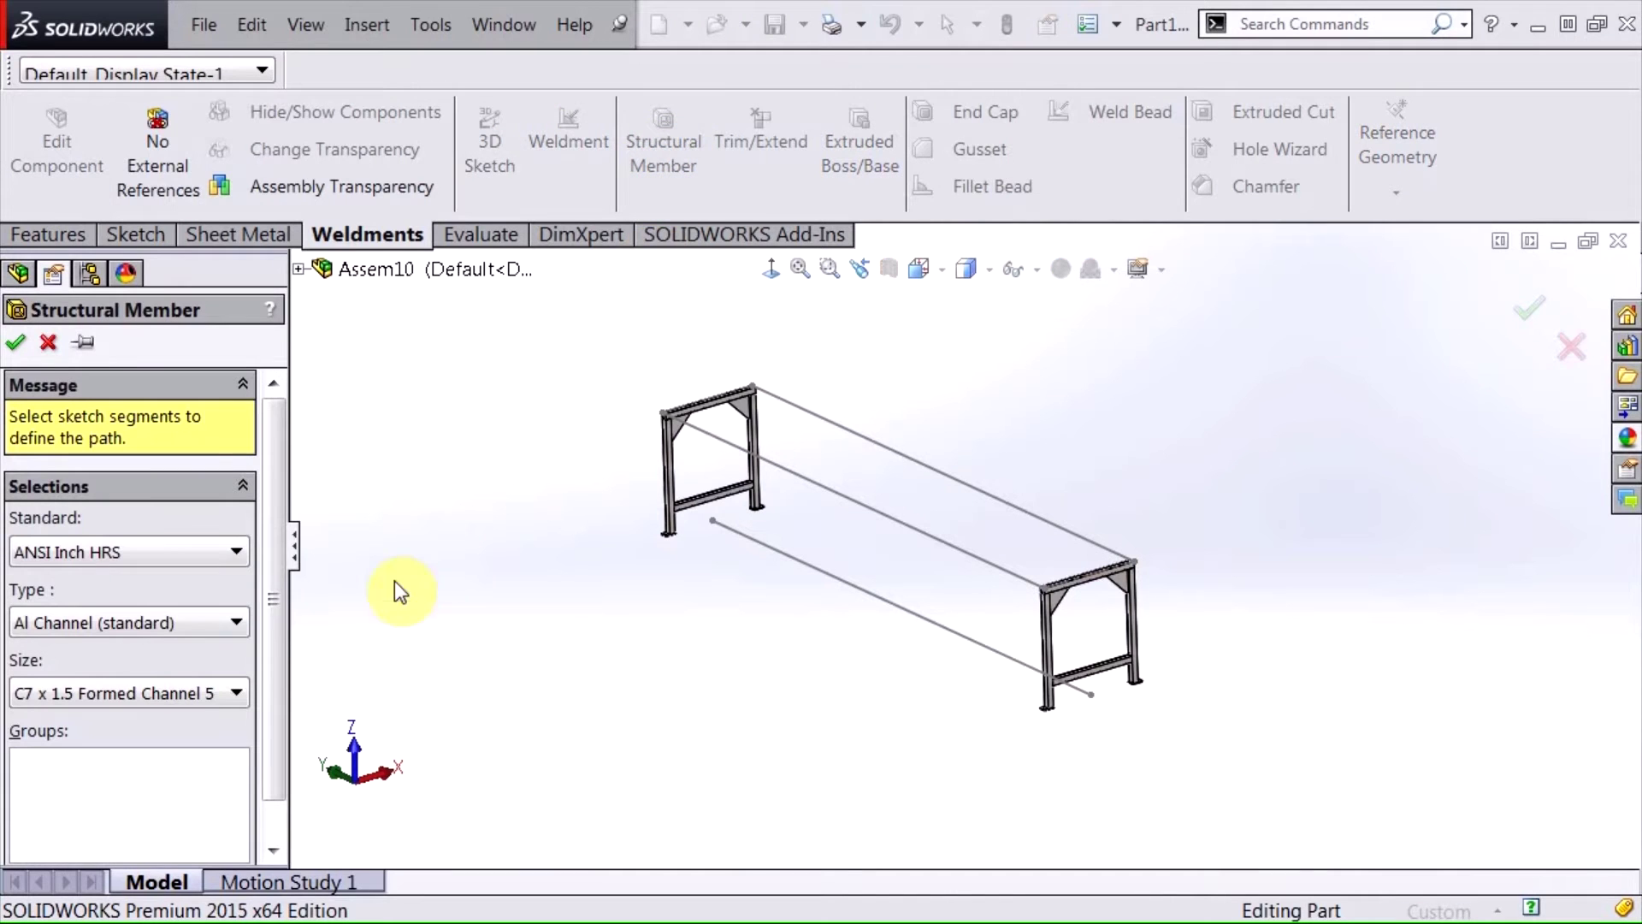
pyautogui.moveTo(270, 499); pyautogui.dragTo(268, 586)
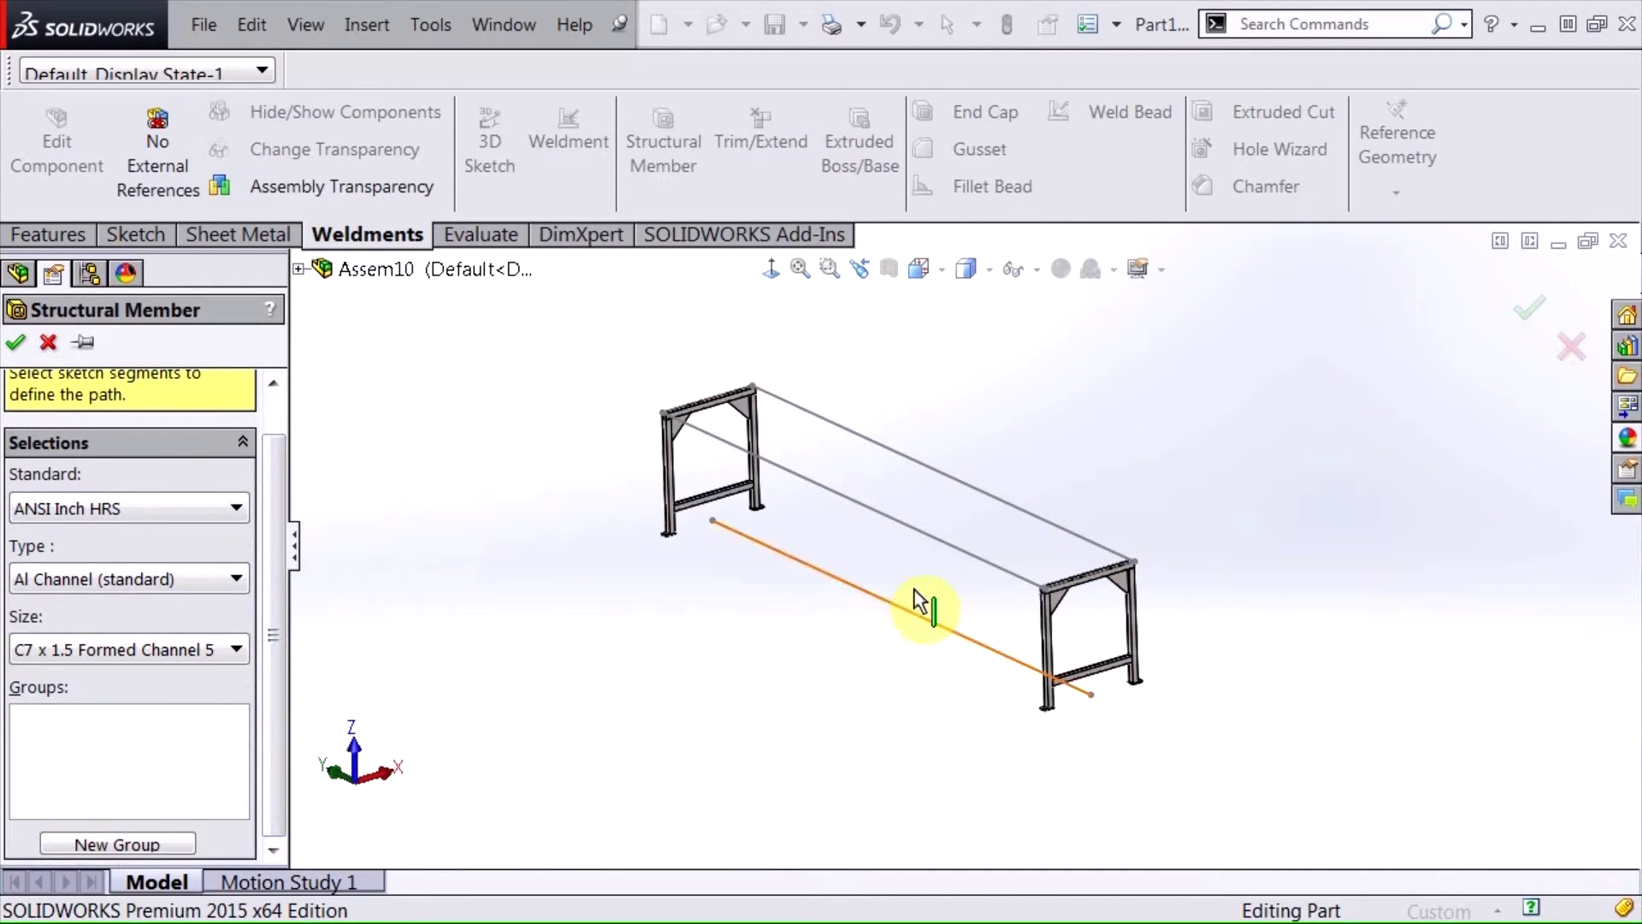
pyautogui.scroll(-3, 936, 568)
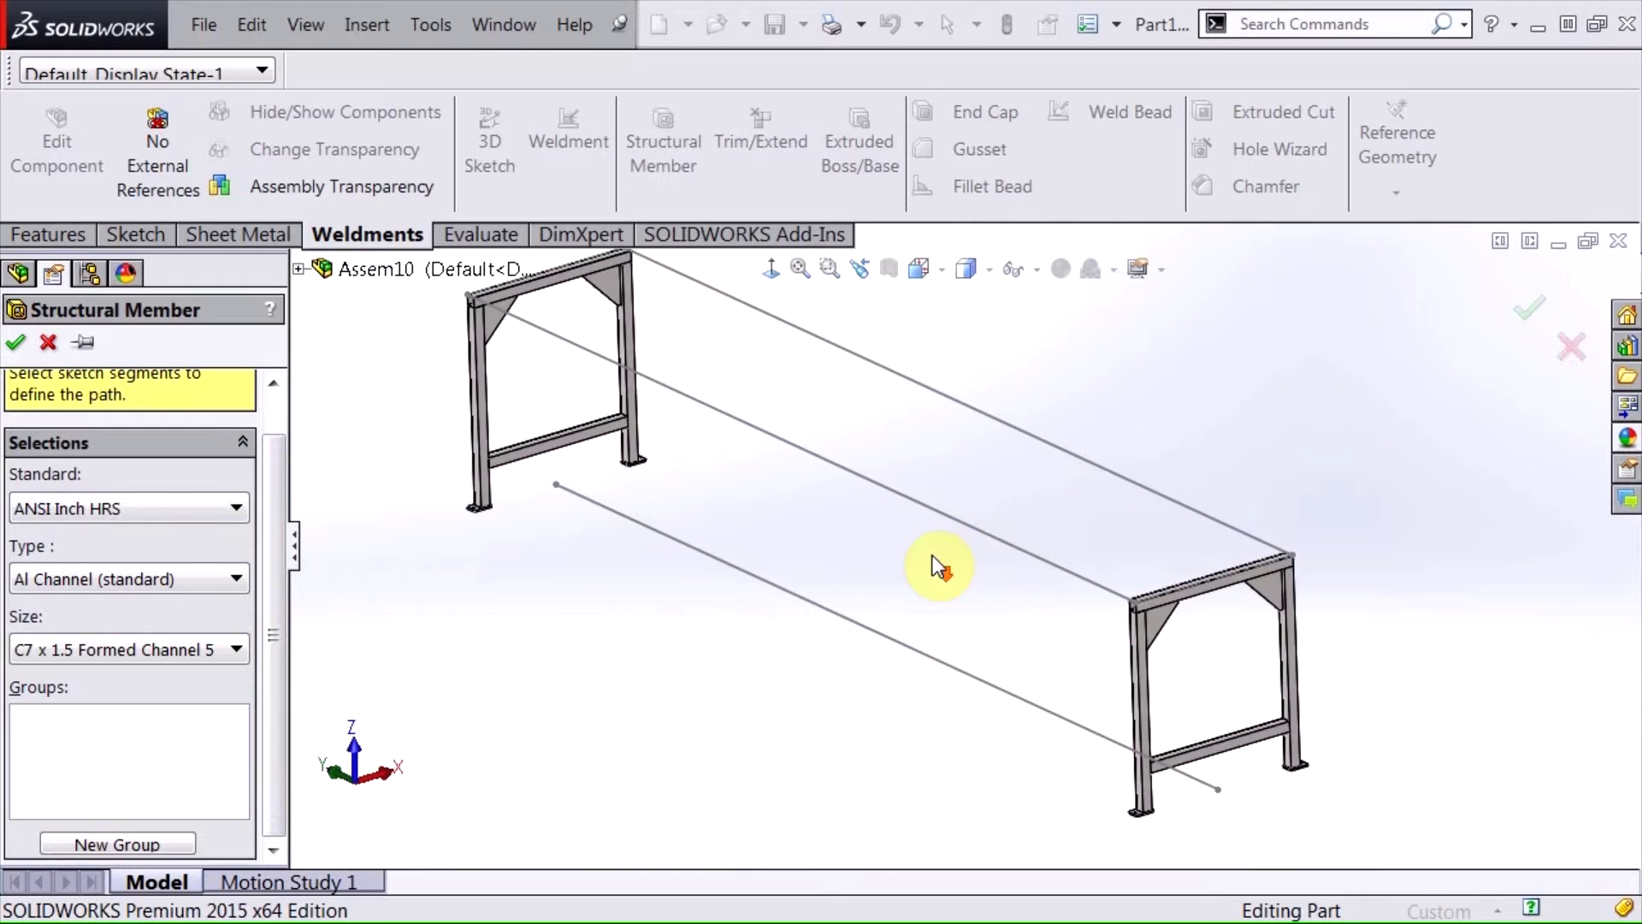
pyautogui.click(906, 498)
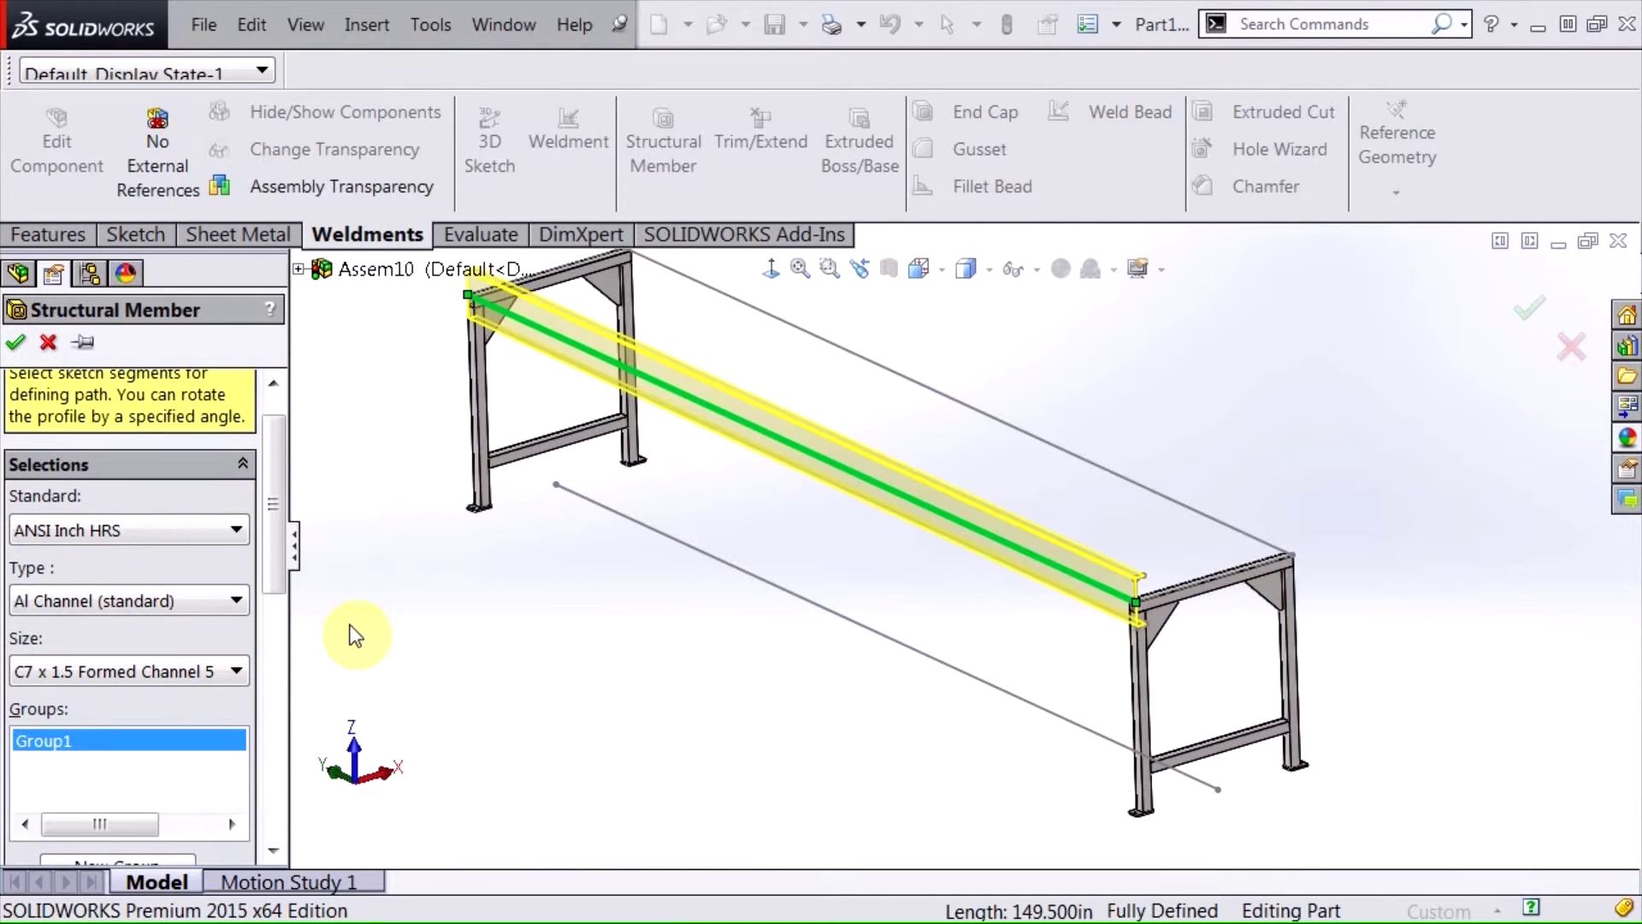
pyautogui.moveTo(274, 511); pyautogui.dragTo(269, 695)
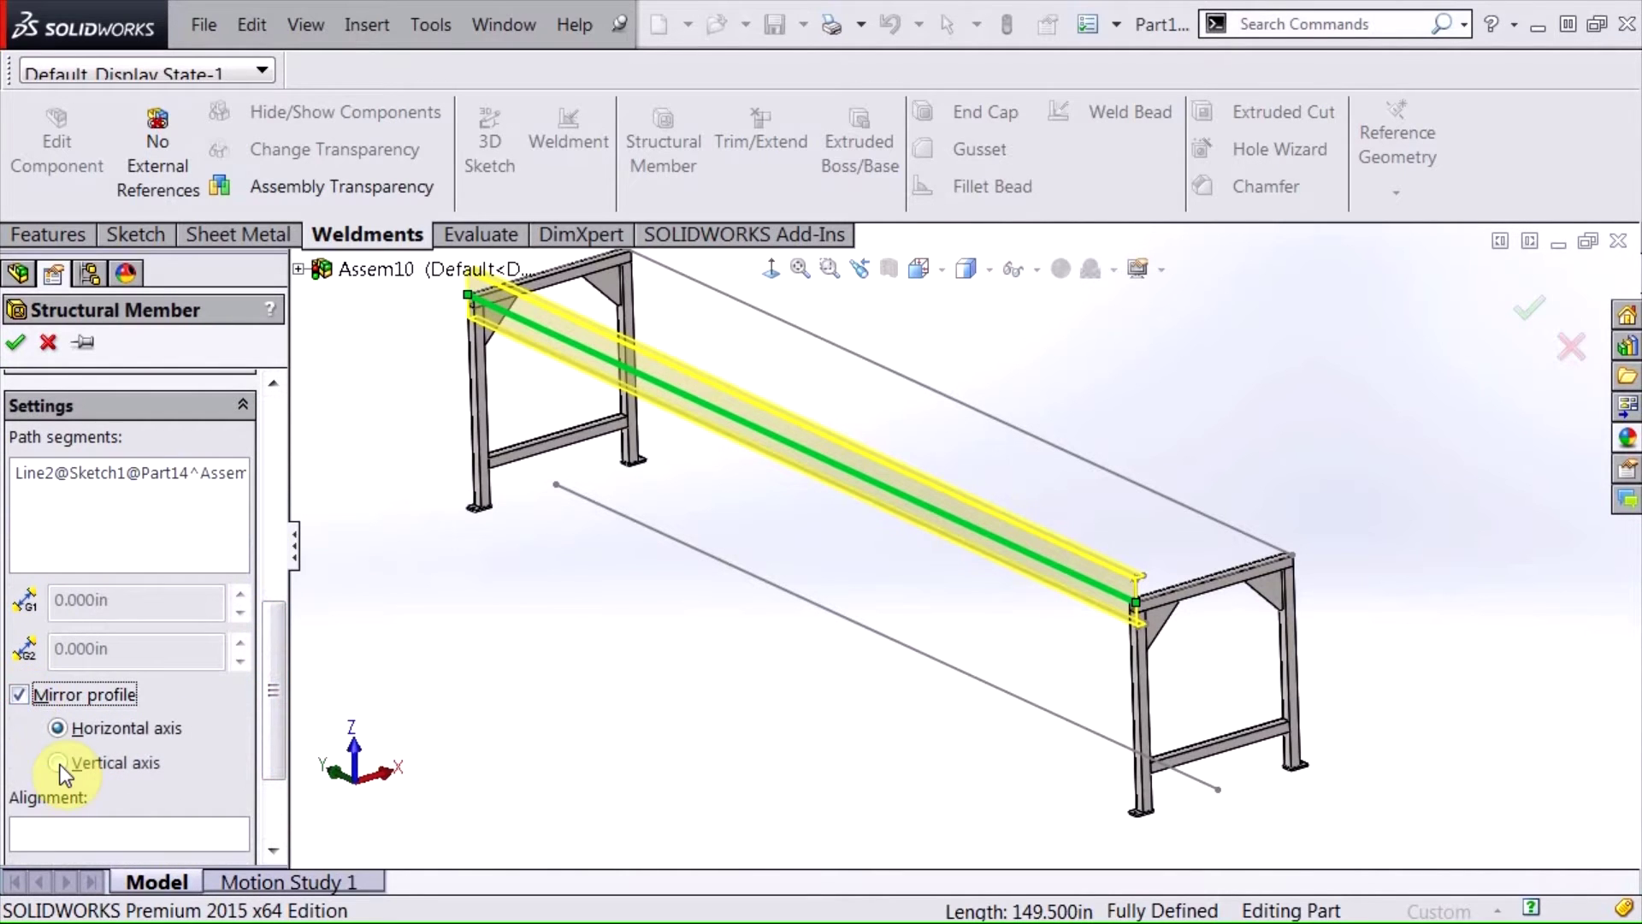
# Mirror the channel profile about its vertical axis and set the pierce point at its corner
pyautogui.click(75, 768)
pyautogui.moveTo(268, 669); pyautogui.dragTo(270, 766)
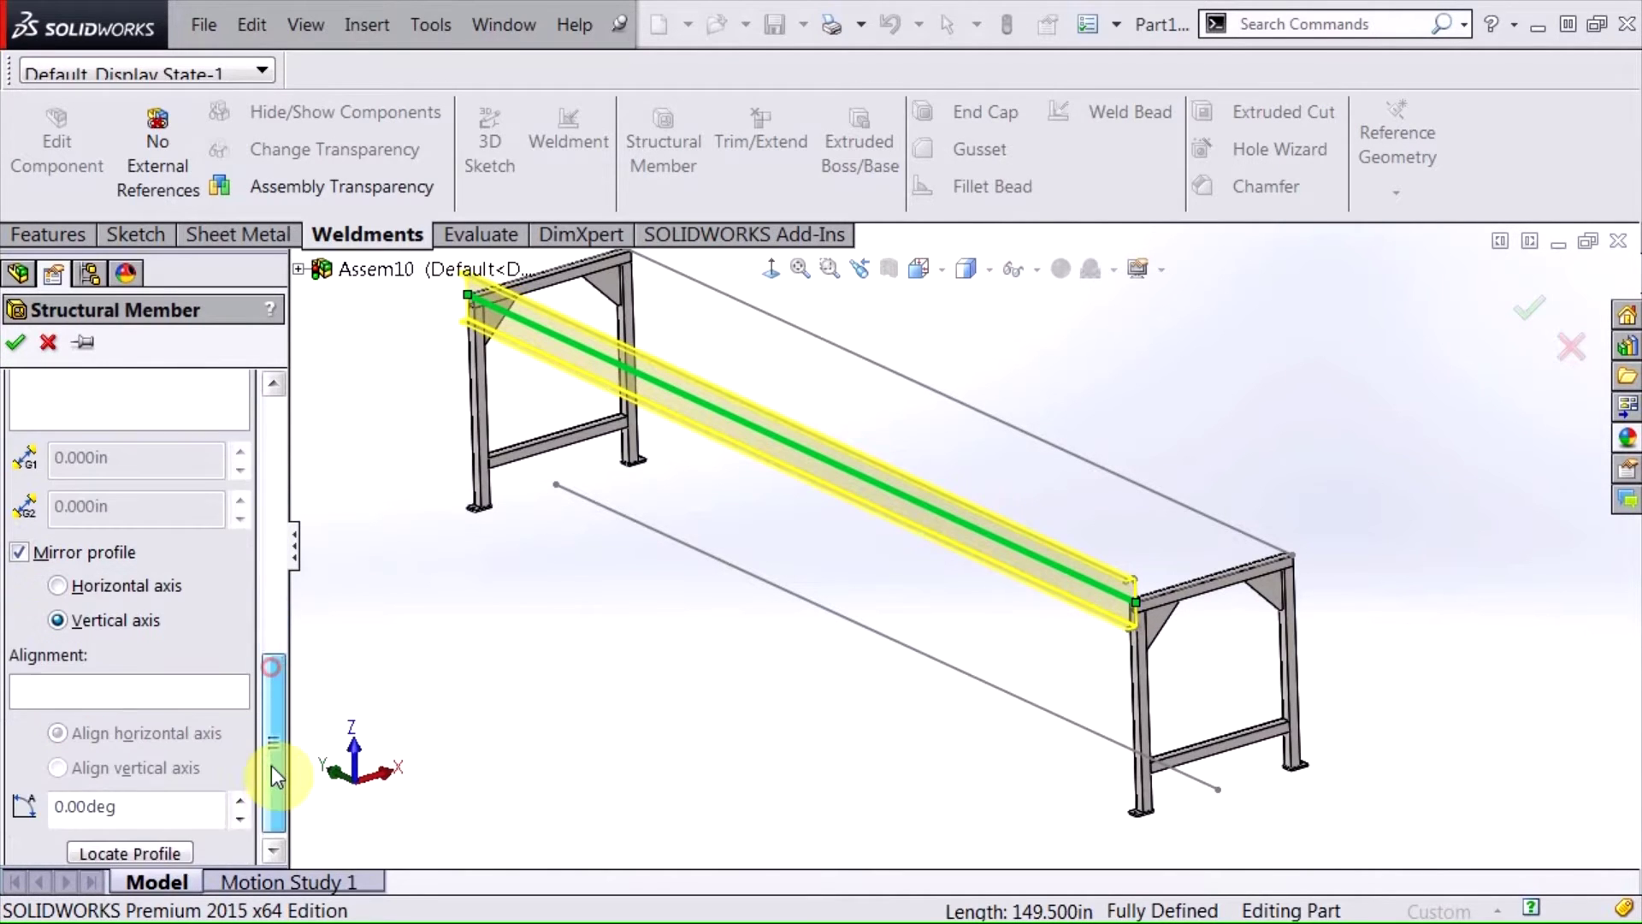
pyautogui.click(150, 845)
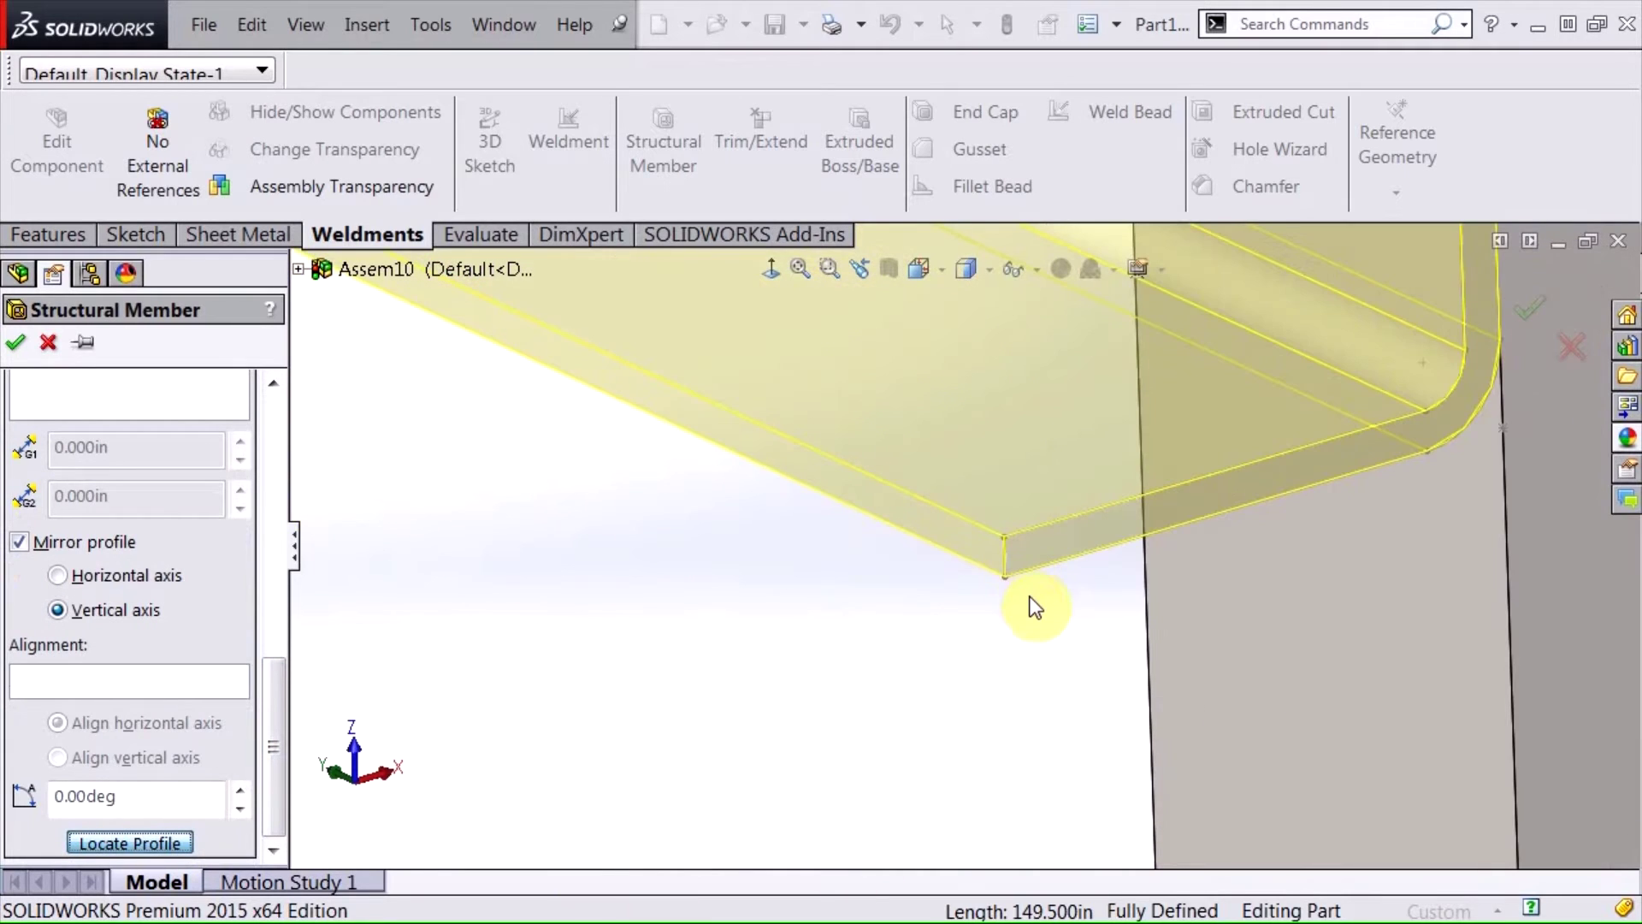
pyautogui.click(1004, 582)
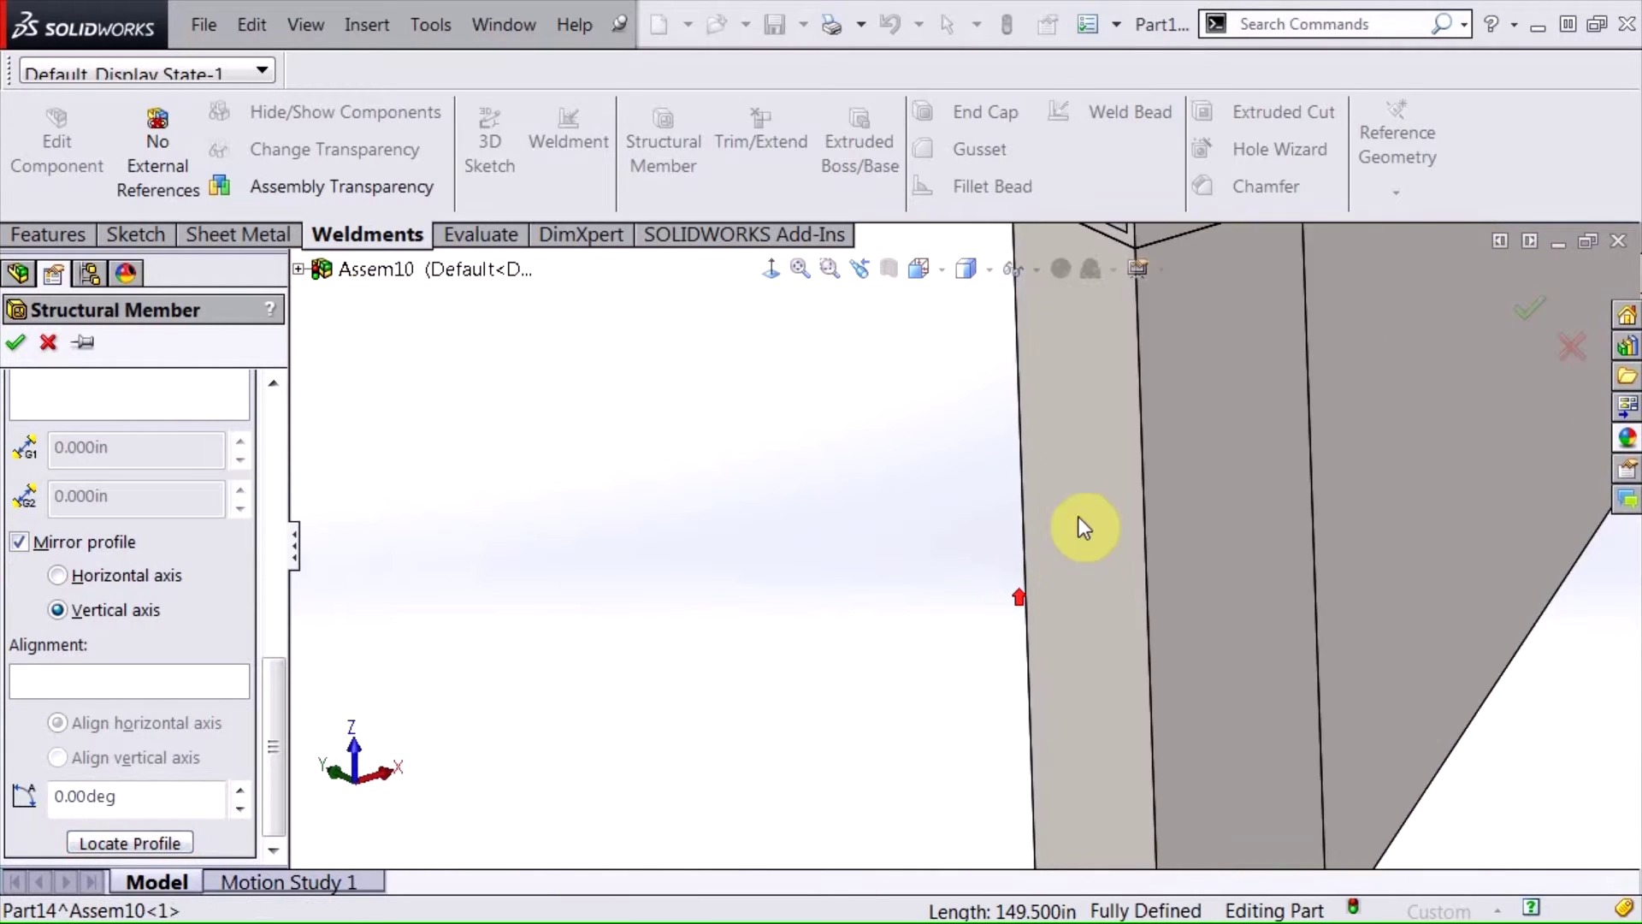
pyautogui.click(1019, 440)
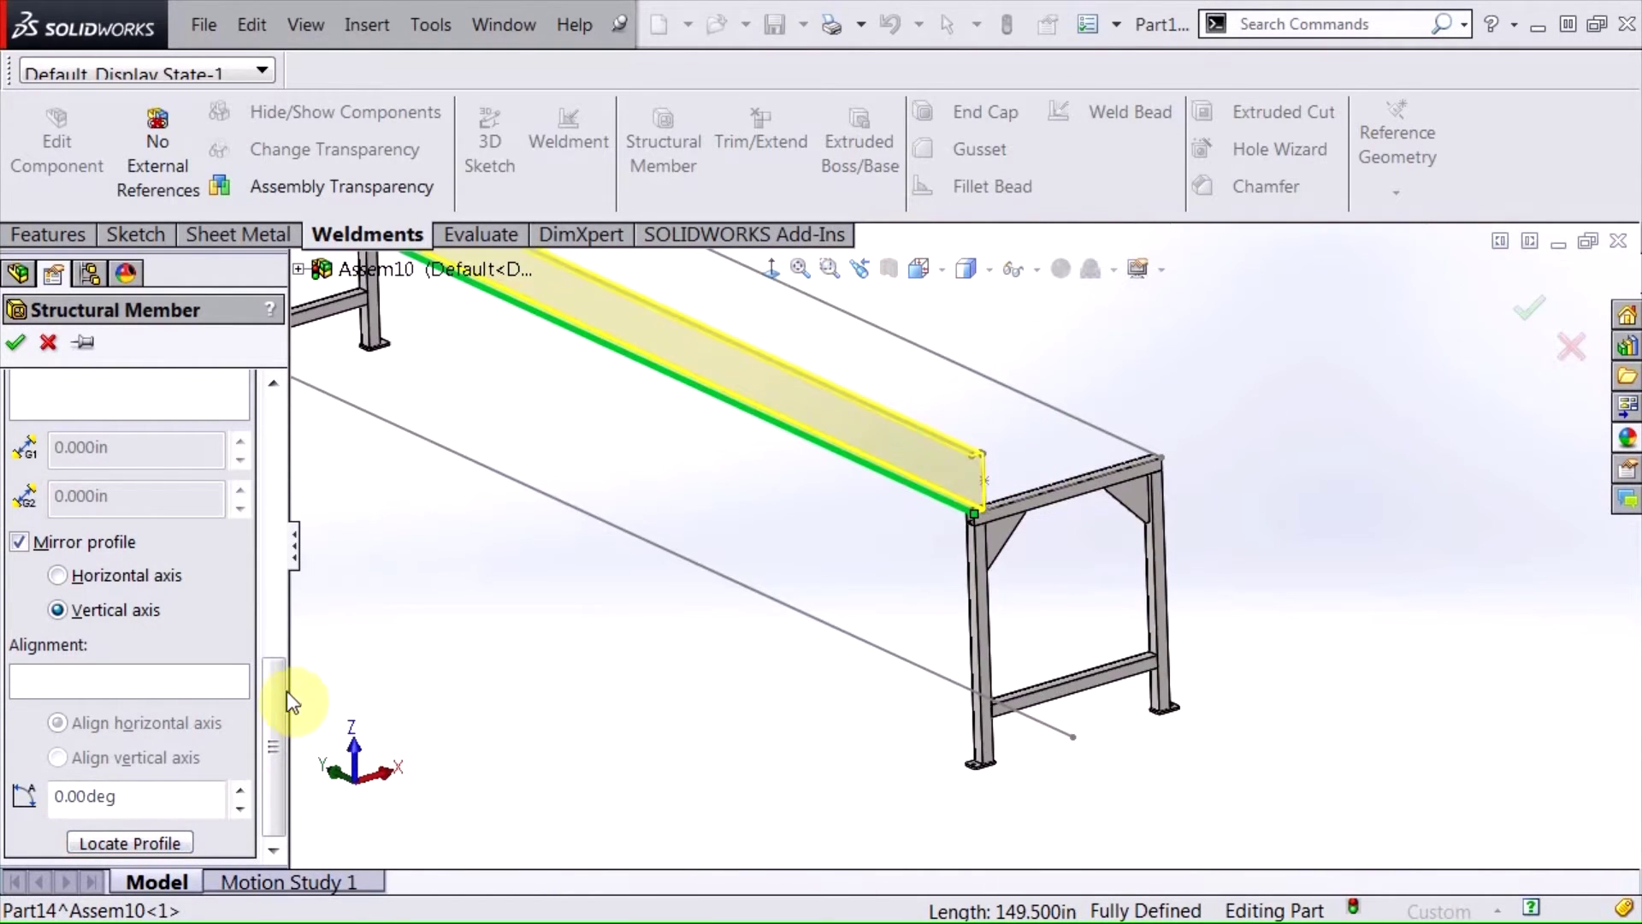
# Add a new group on the other rail line, reposition its profile, and accept the Structural Member
pyautogui.moveTo(271, 674); pyautogui.dragTo(275, 512)
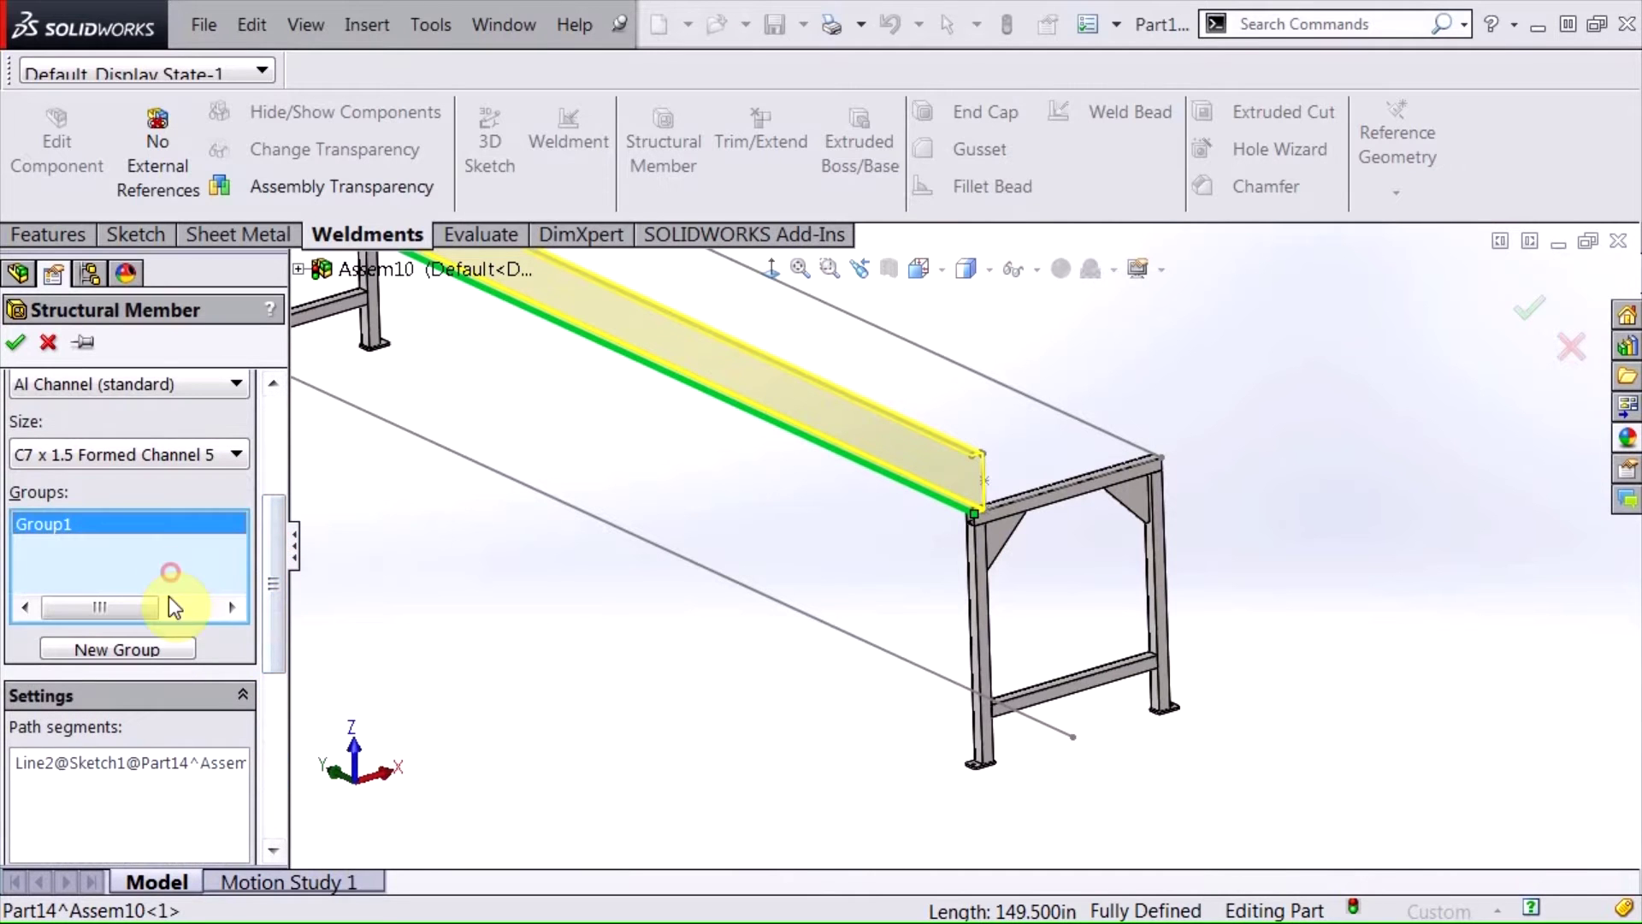
pyautogui.click(161, 650)
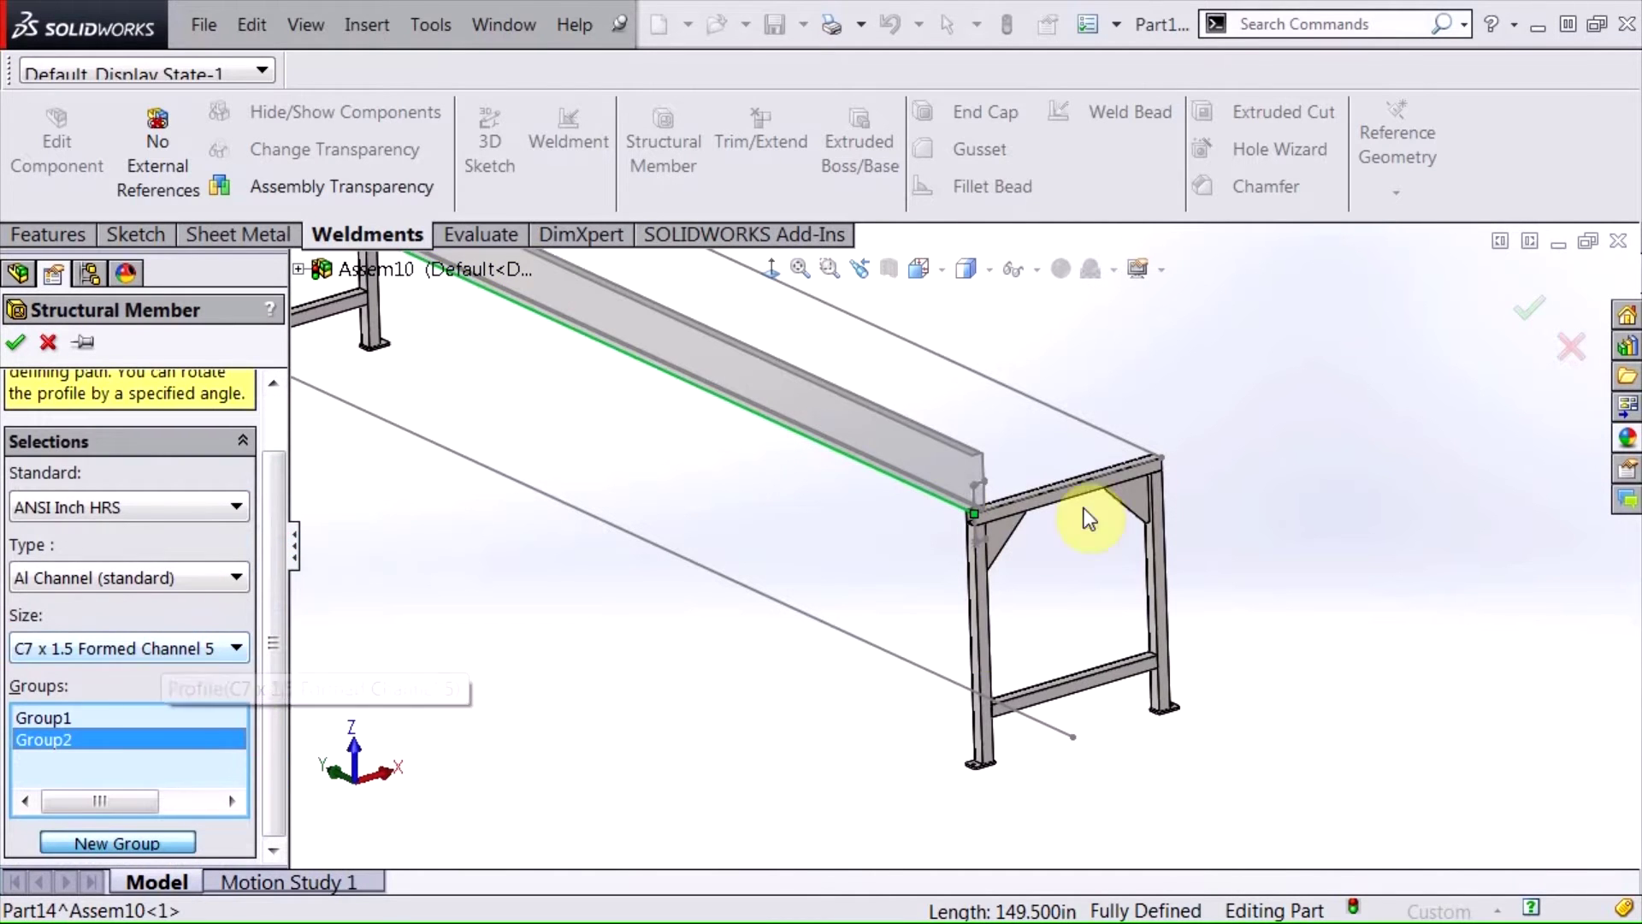
pyautogui.scroll(-3, 1052, 423)
pyautogui.scroll(-1, 1052, 423)
pyautogui.click(1027, 513)
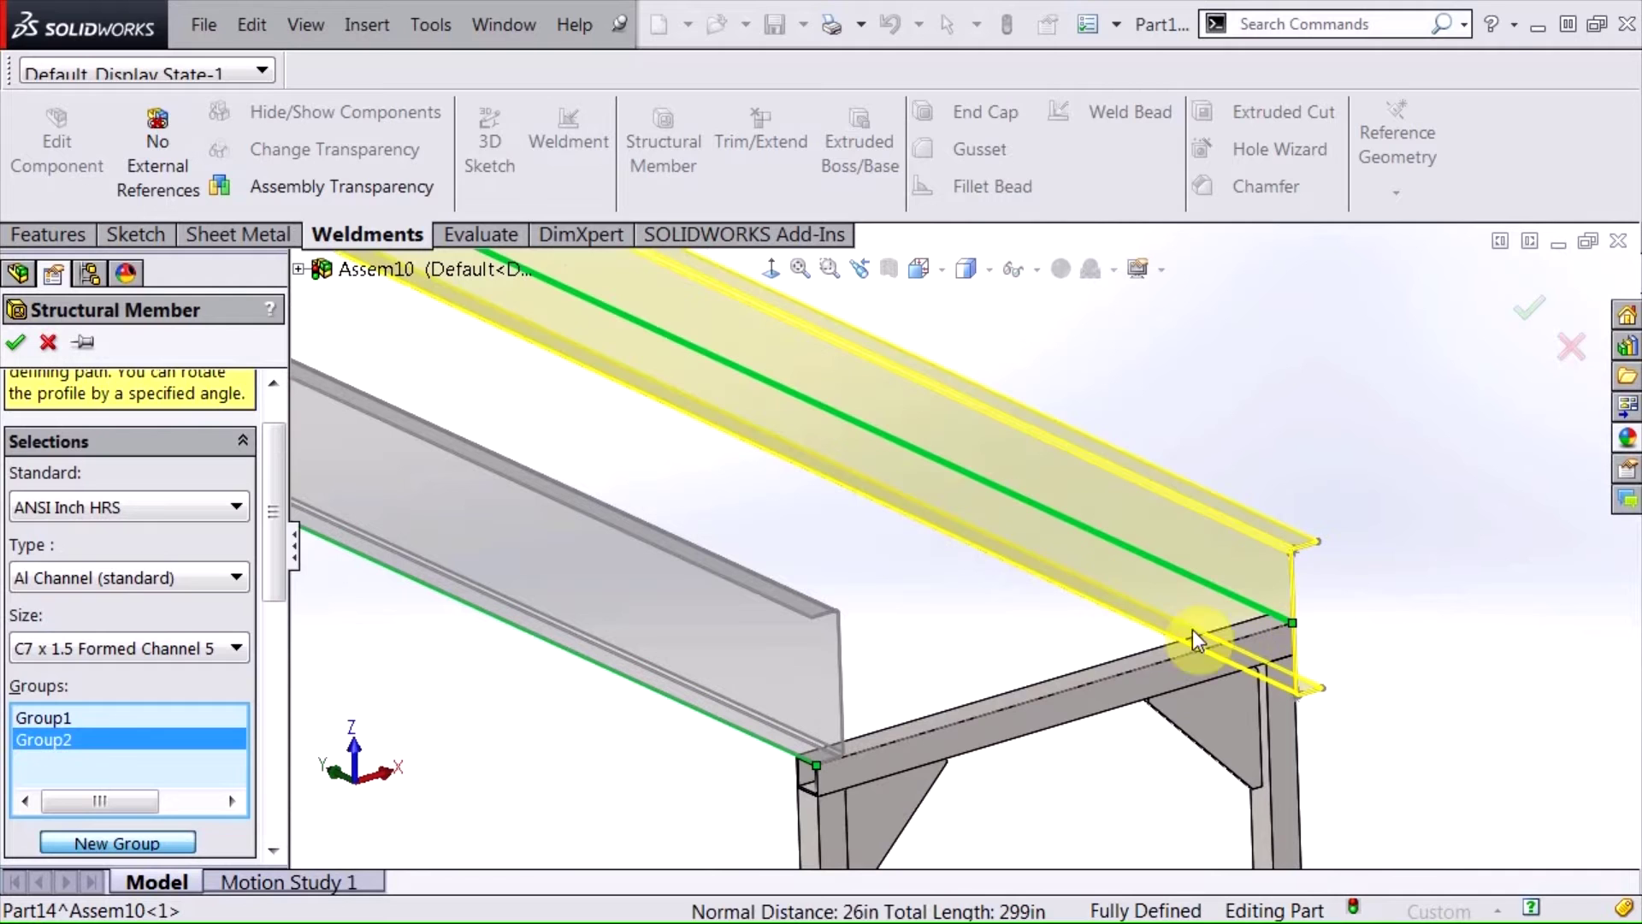
pyautogui.moveTo(265, 518); pyautogui.dragTo(313, 813)
pyautogui.click(183, 843)
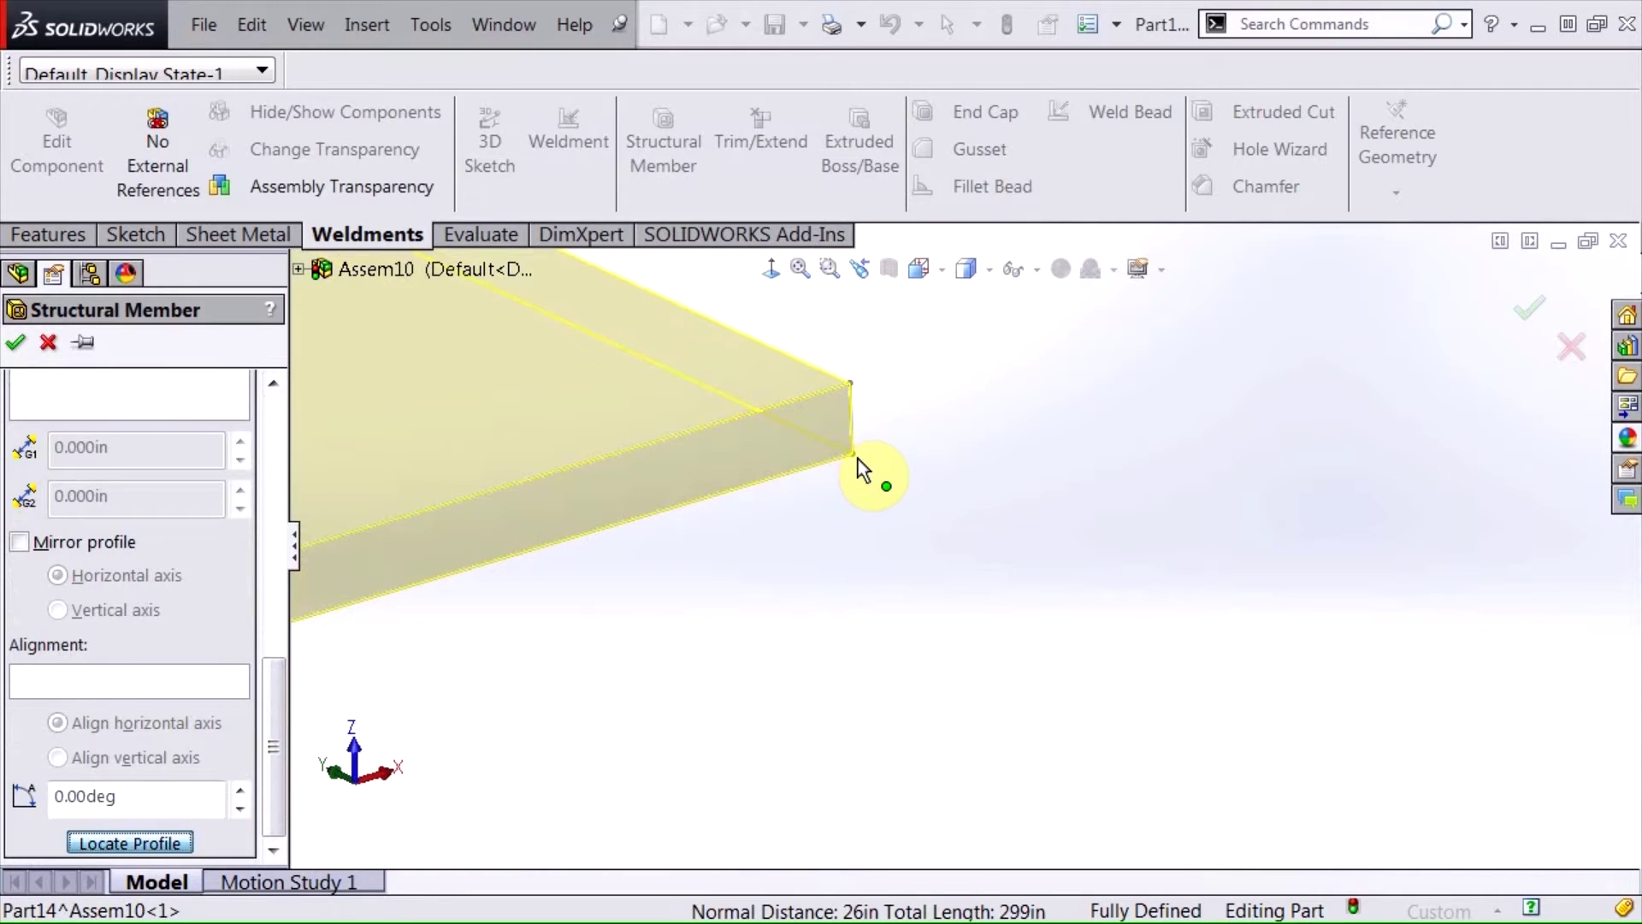
pyautogui.rightClick(859, 458)
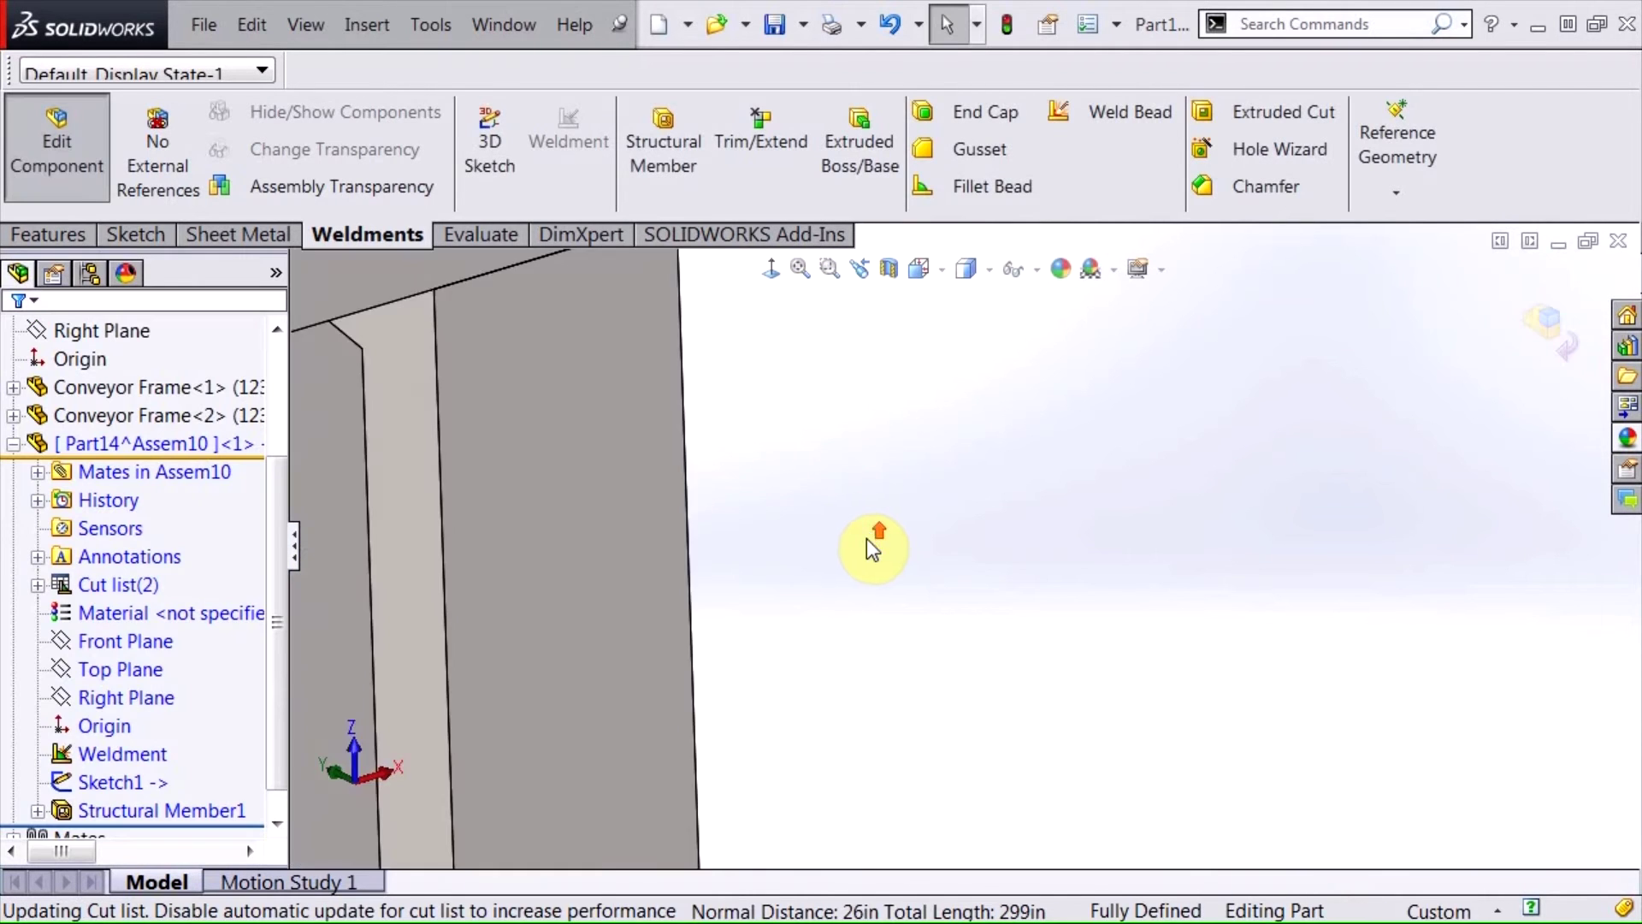
# Apply a cyan appearance to the whole channel rail part
pyautogui.click(780, 527)
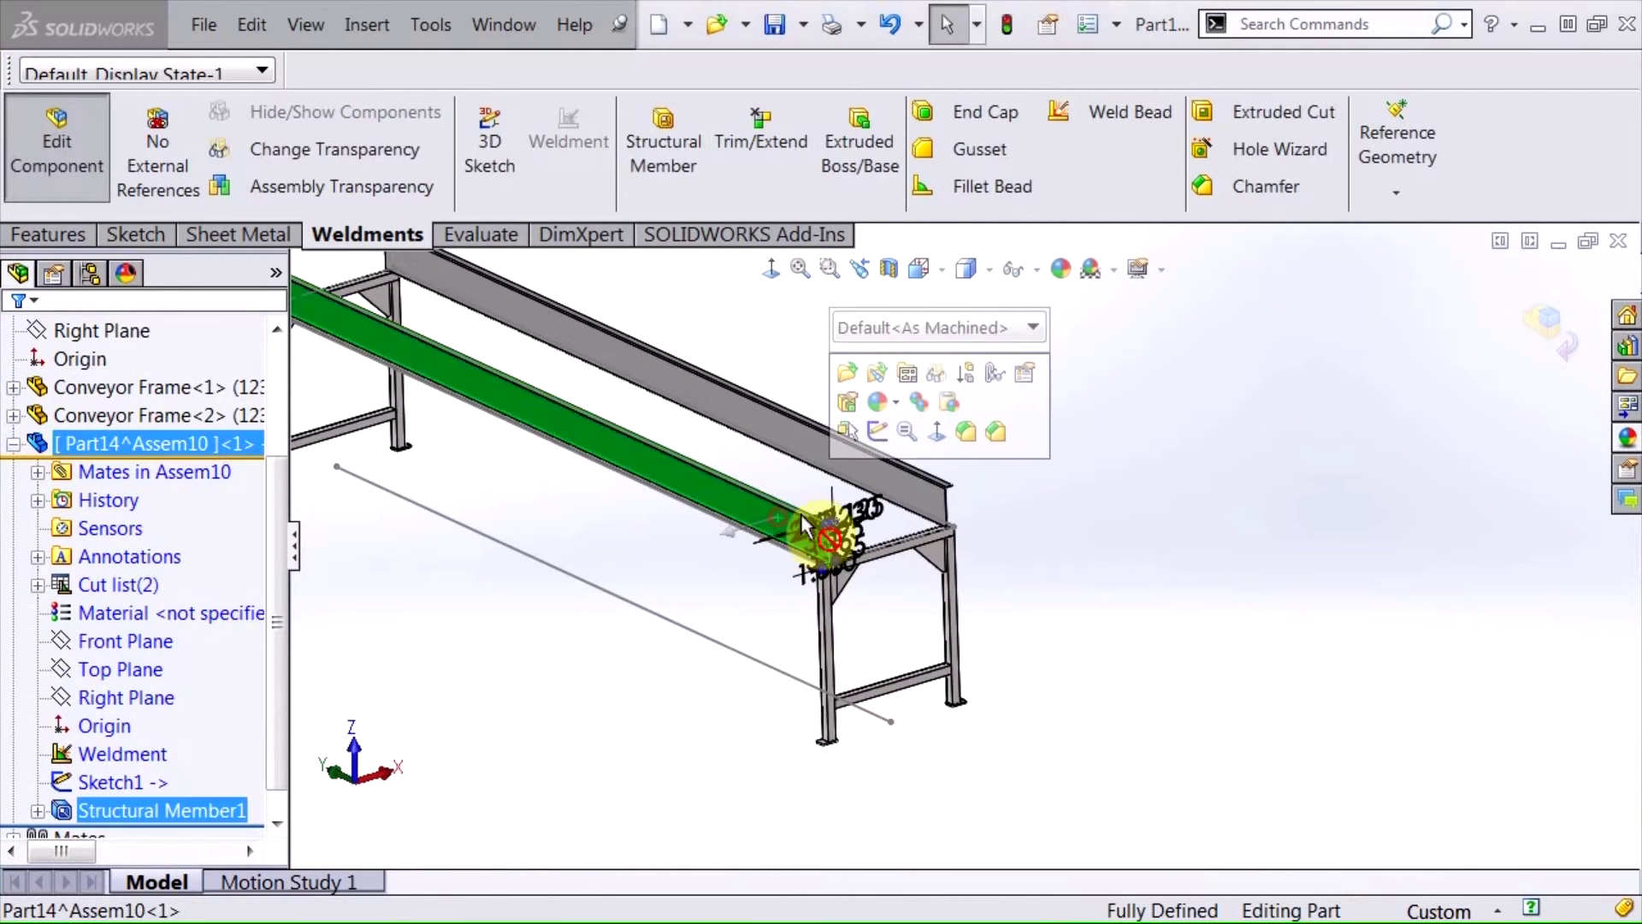
pyautogui.click(883, 405)
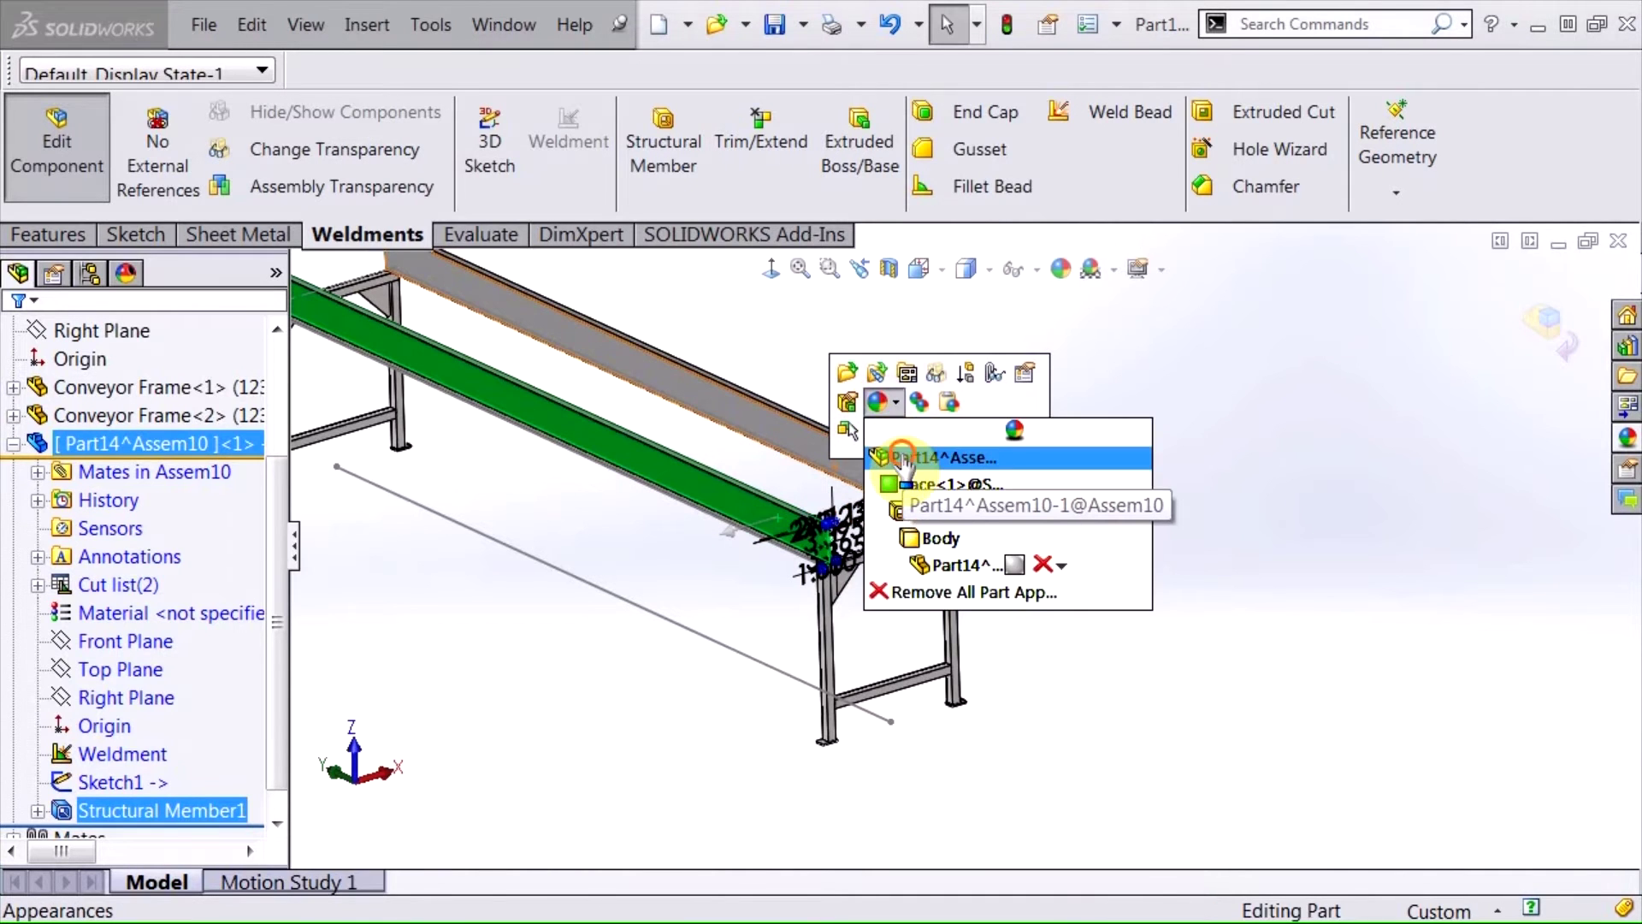
pyautogui.click(891, 451)
pyautogui.moveTo(284, 577); pyautogui.dragTo(282, 647)
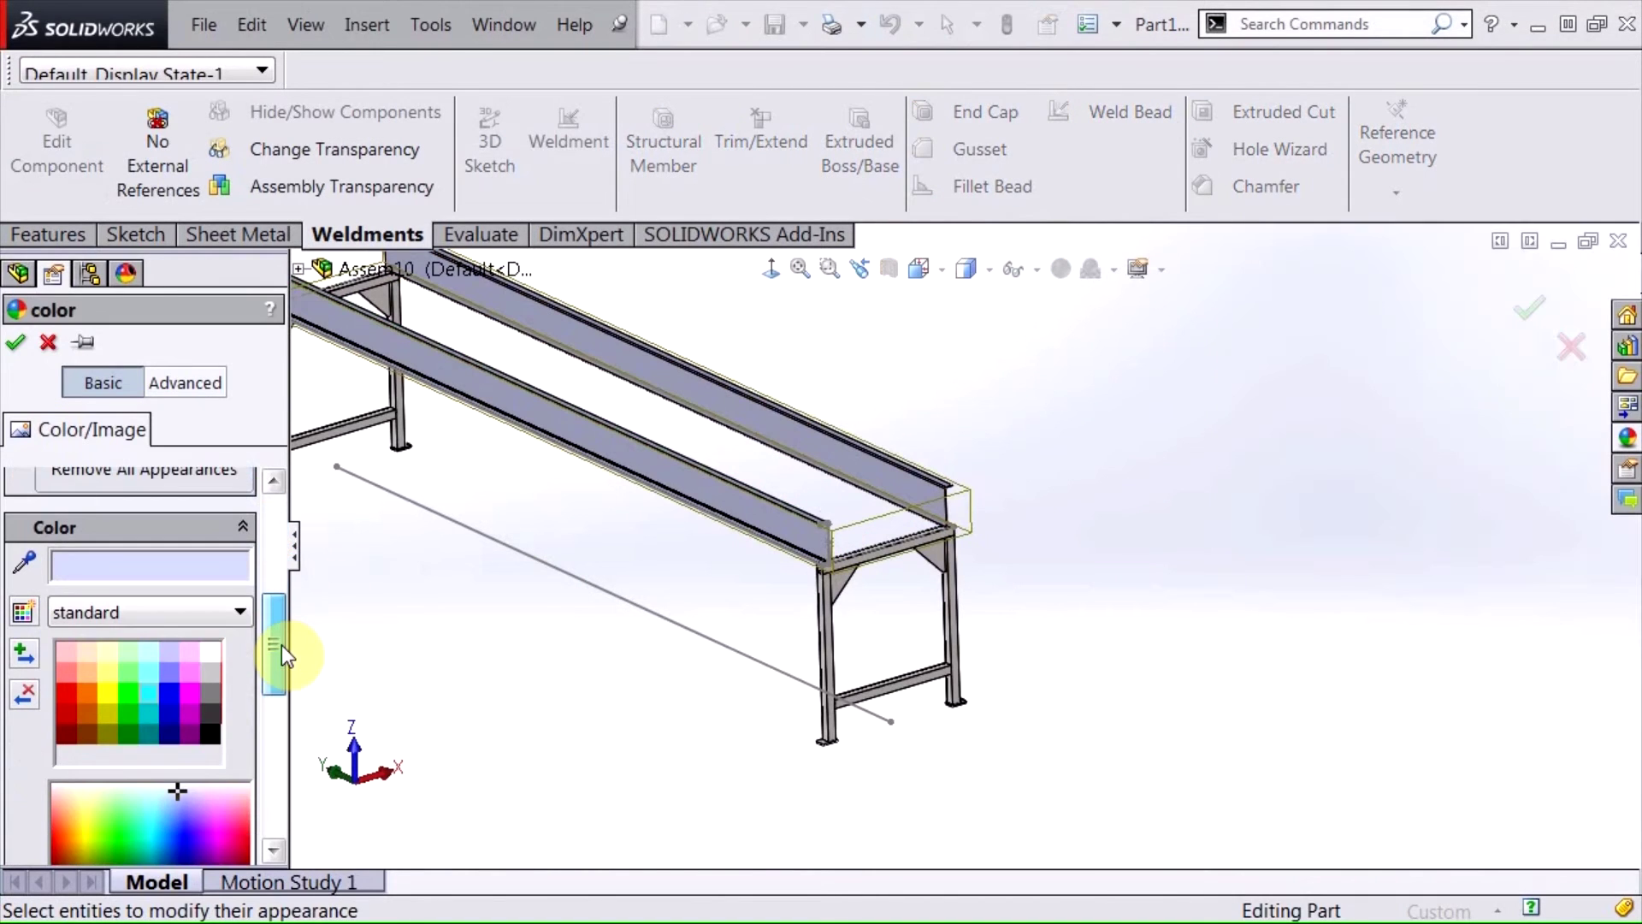
pyautogui.click(142, 694)
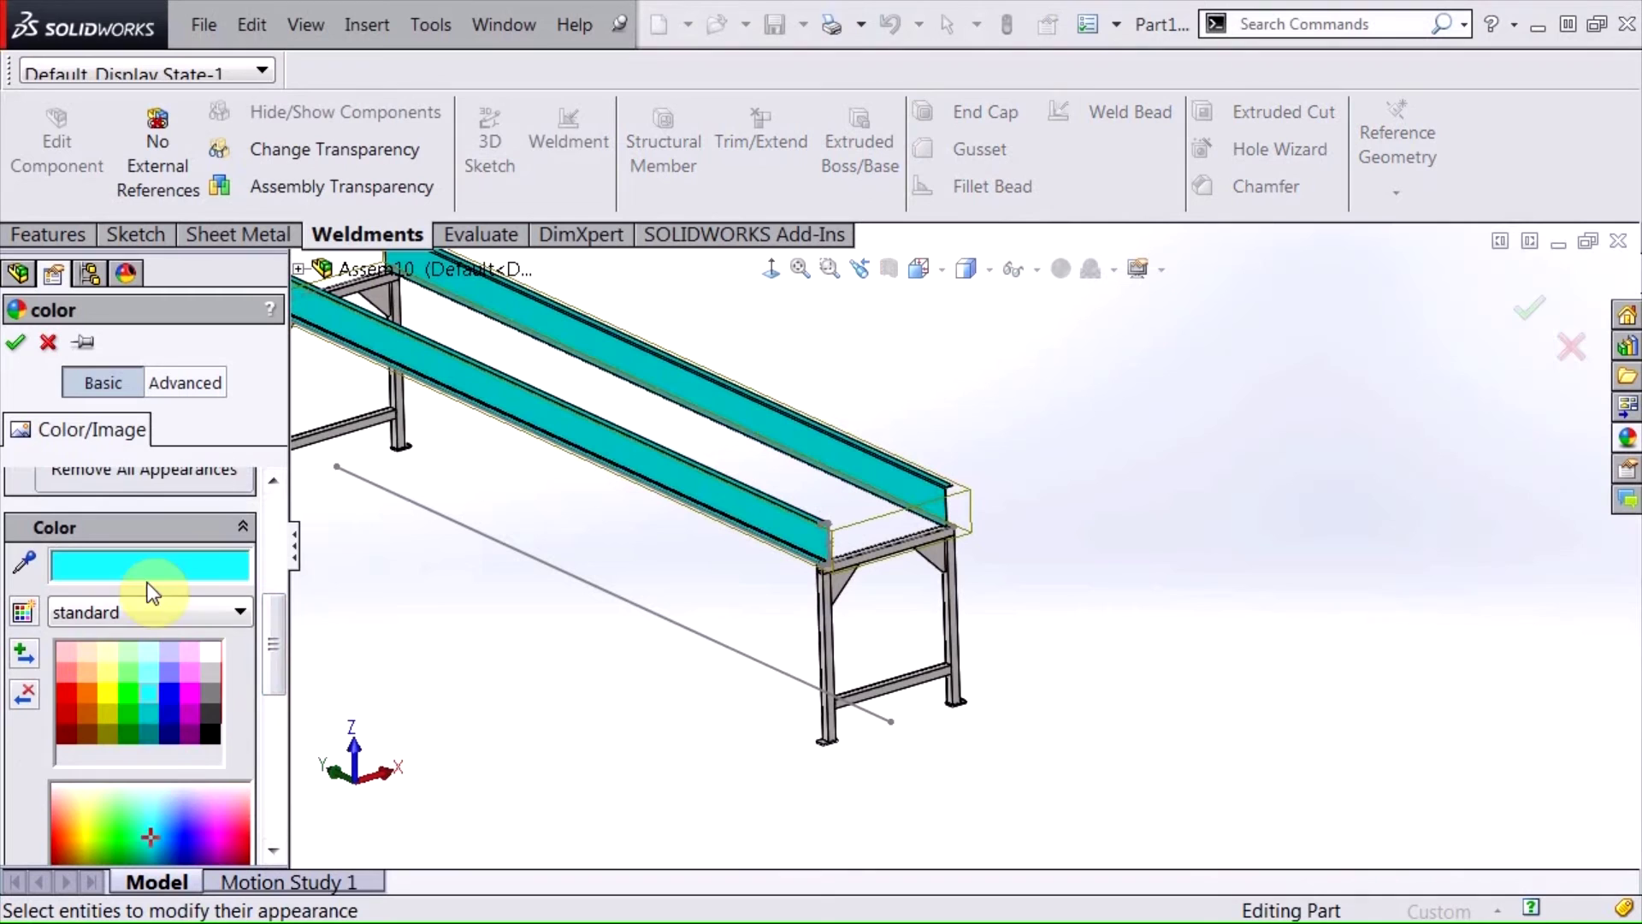
pyautogui.click(13, 346)
pyautogui.moveTo(601, 674); pyautogui.dragTo(659, 575, button='middle')
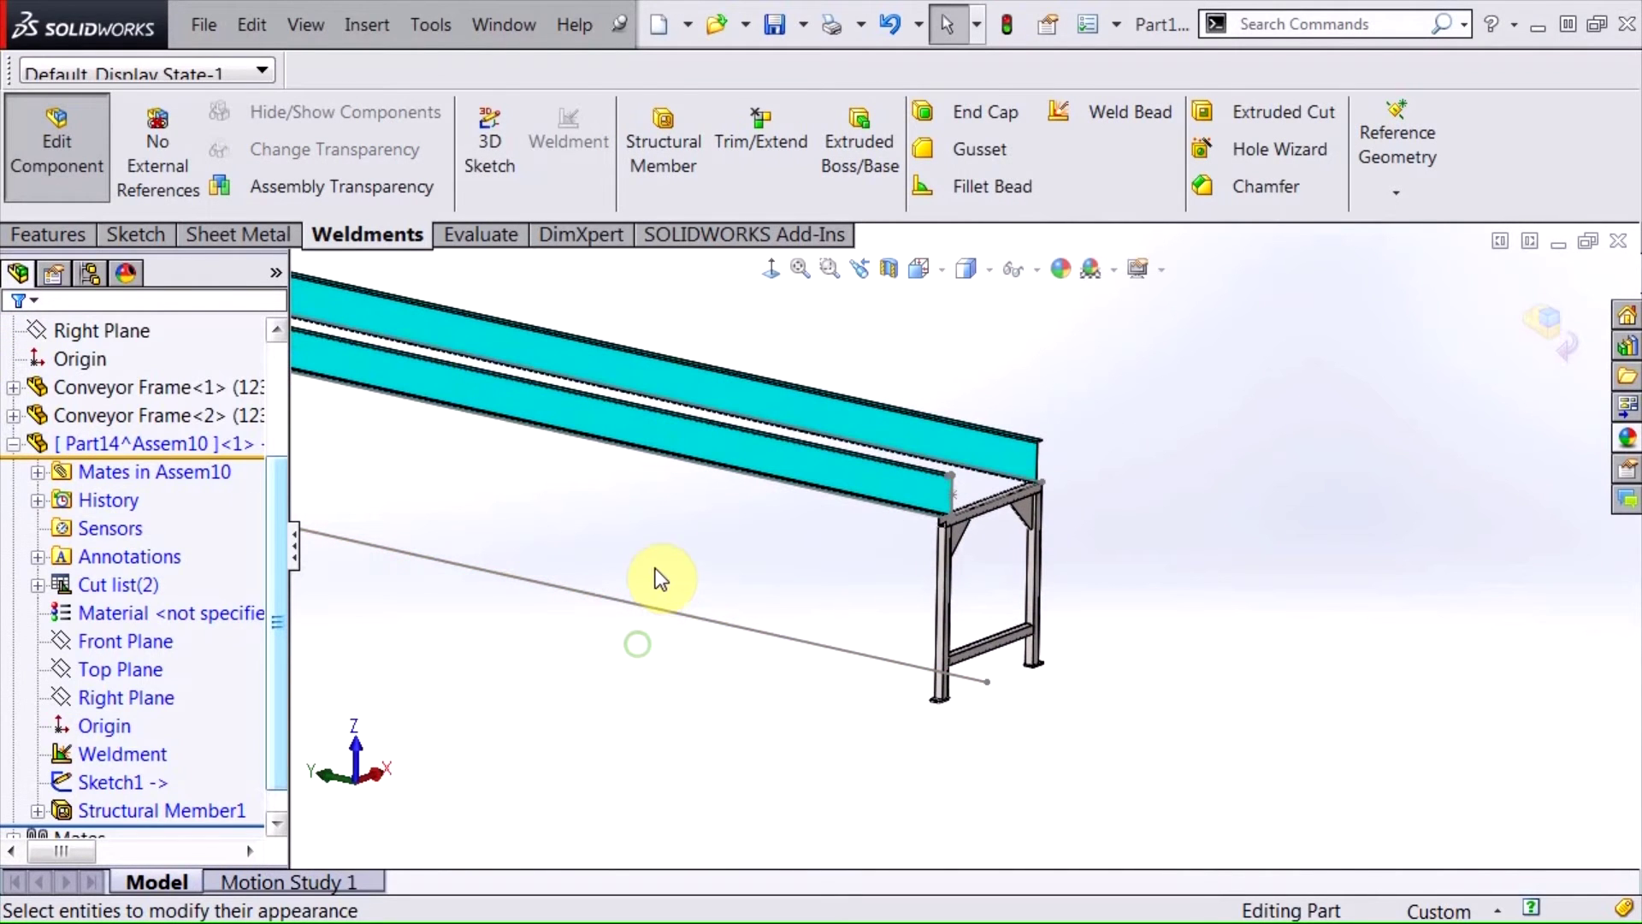
pyautogui.click(52, 234)
# Start a Hole Wizard hole and place its point on the channel's outer face
pyautogui.click(974, 150)
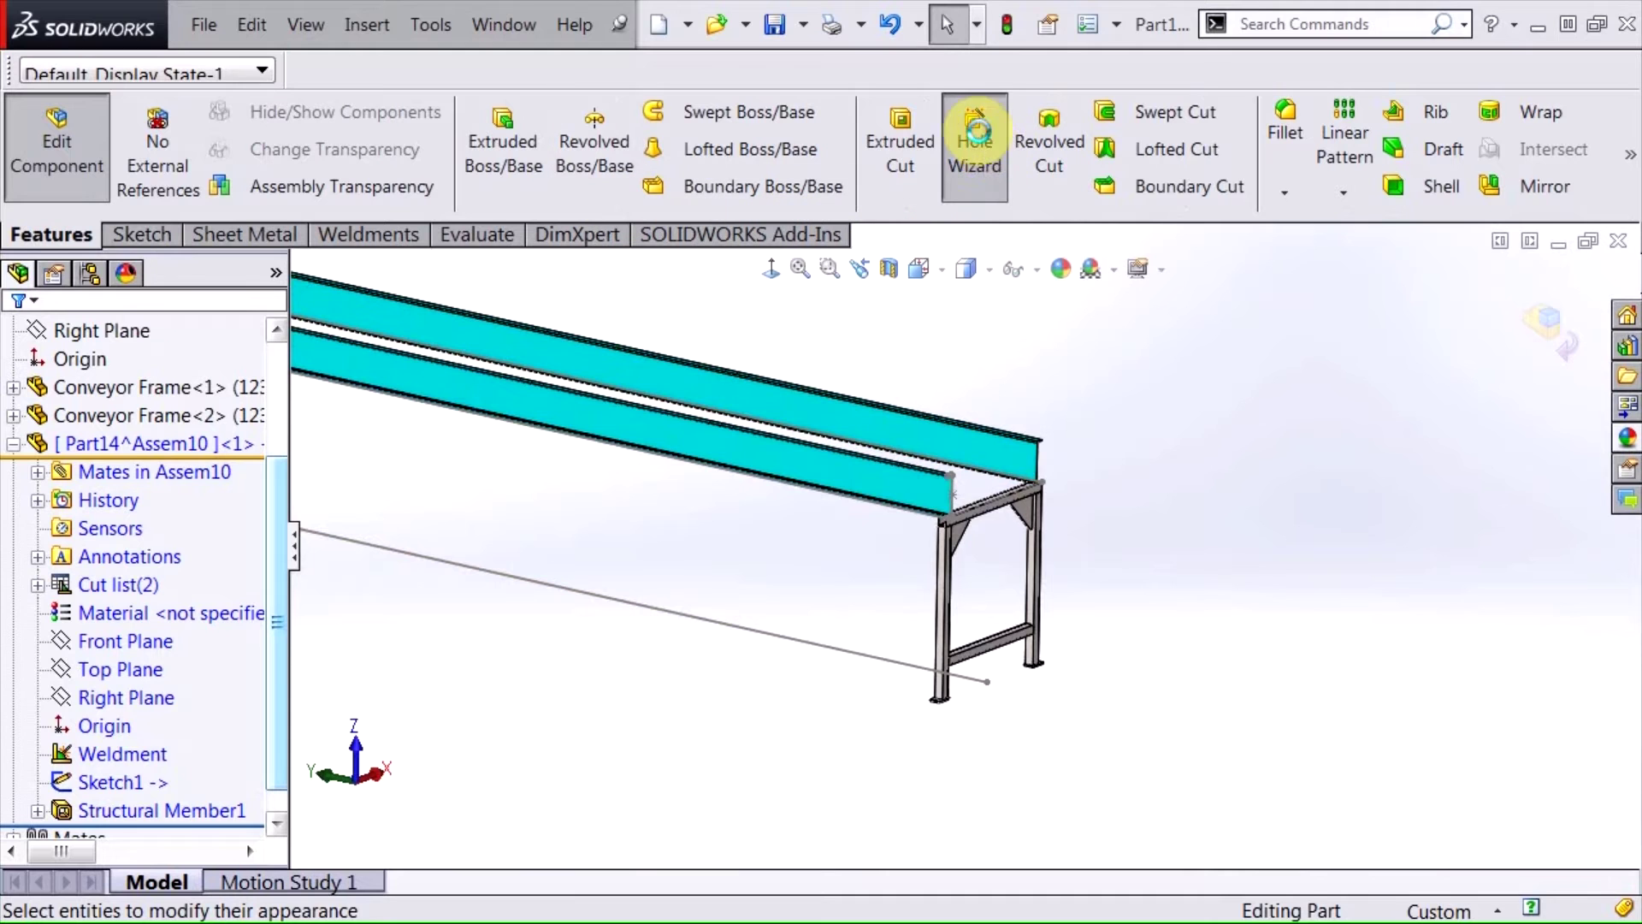
pyautogui.scroll(-3, 941, 528)
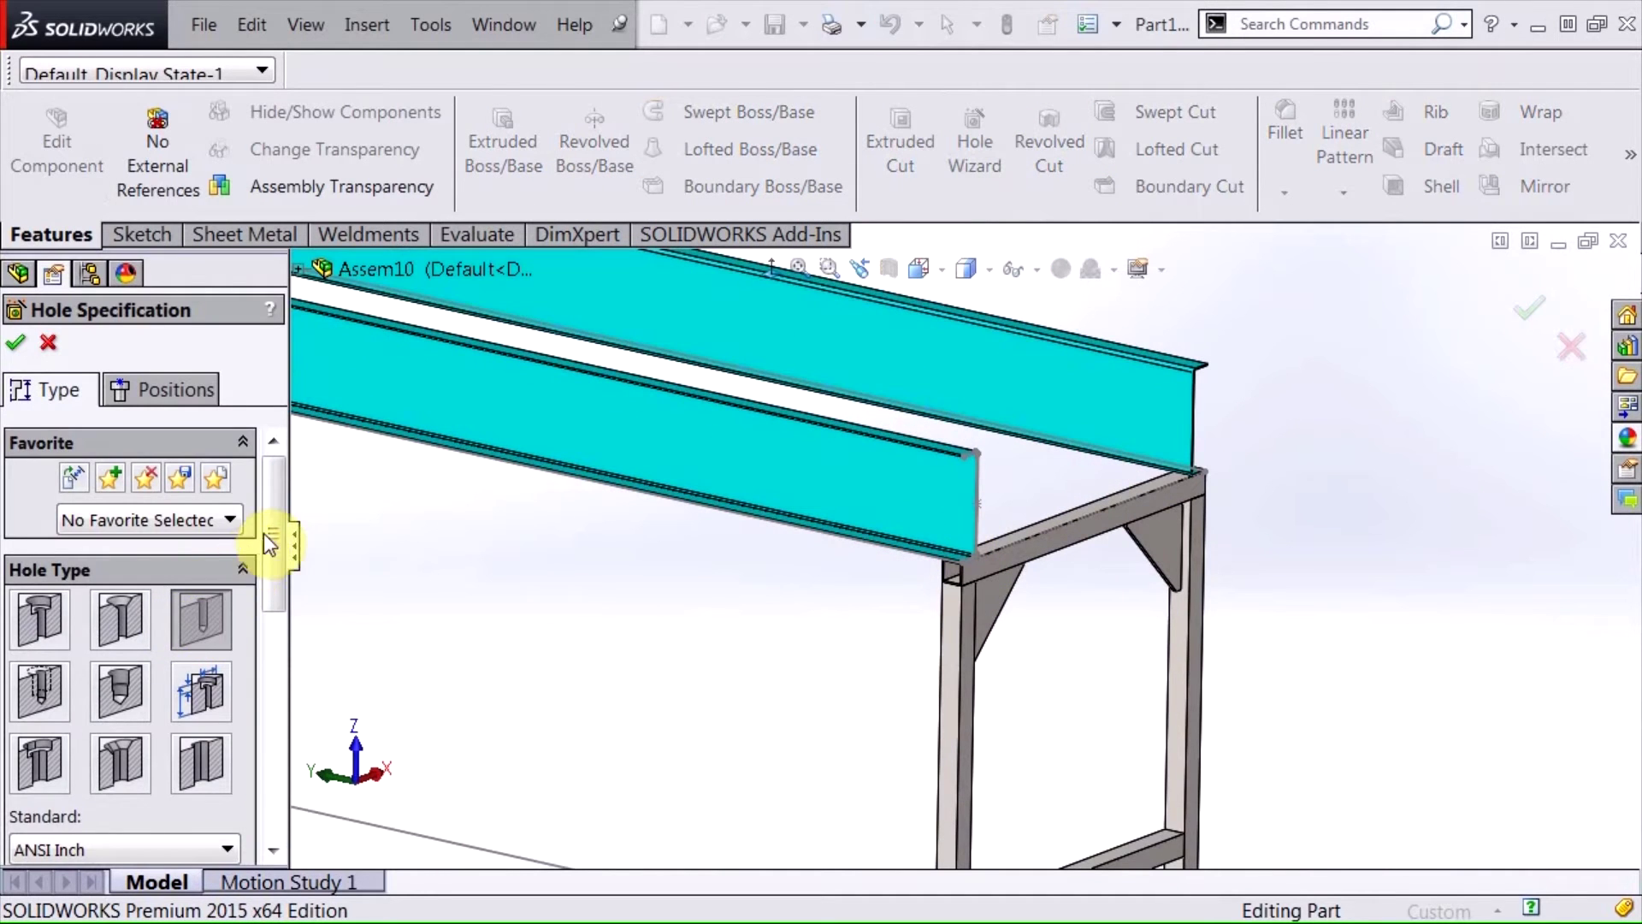
pyautogui.moveTo(269, 532)
pyautogui.mouseDown()
pyautogui.moveTo(274, 661)
pyautogui.moveTo(275, 525)
pyautogui.mouseUp()
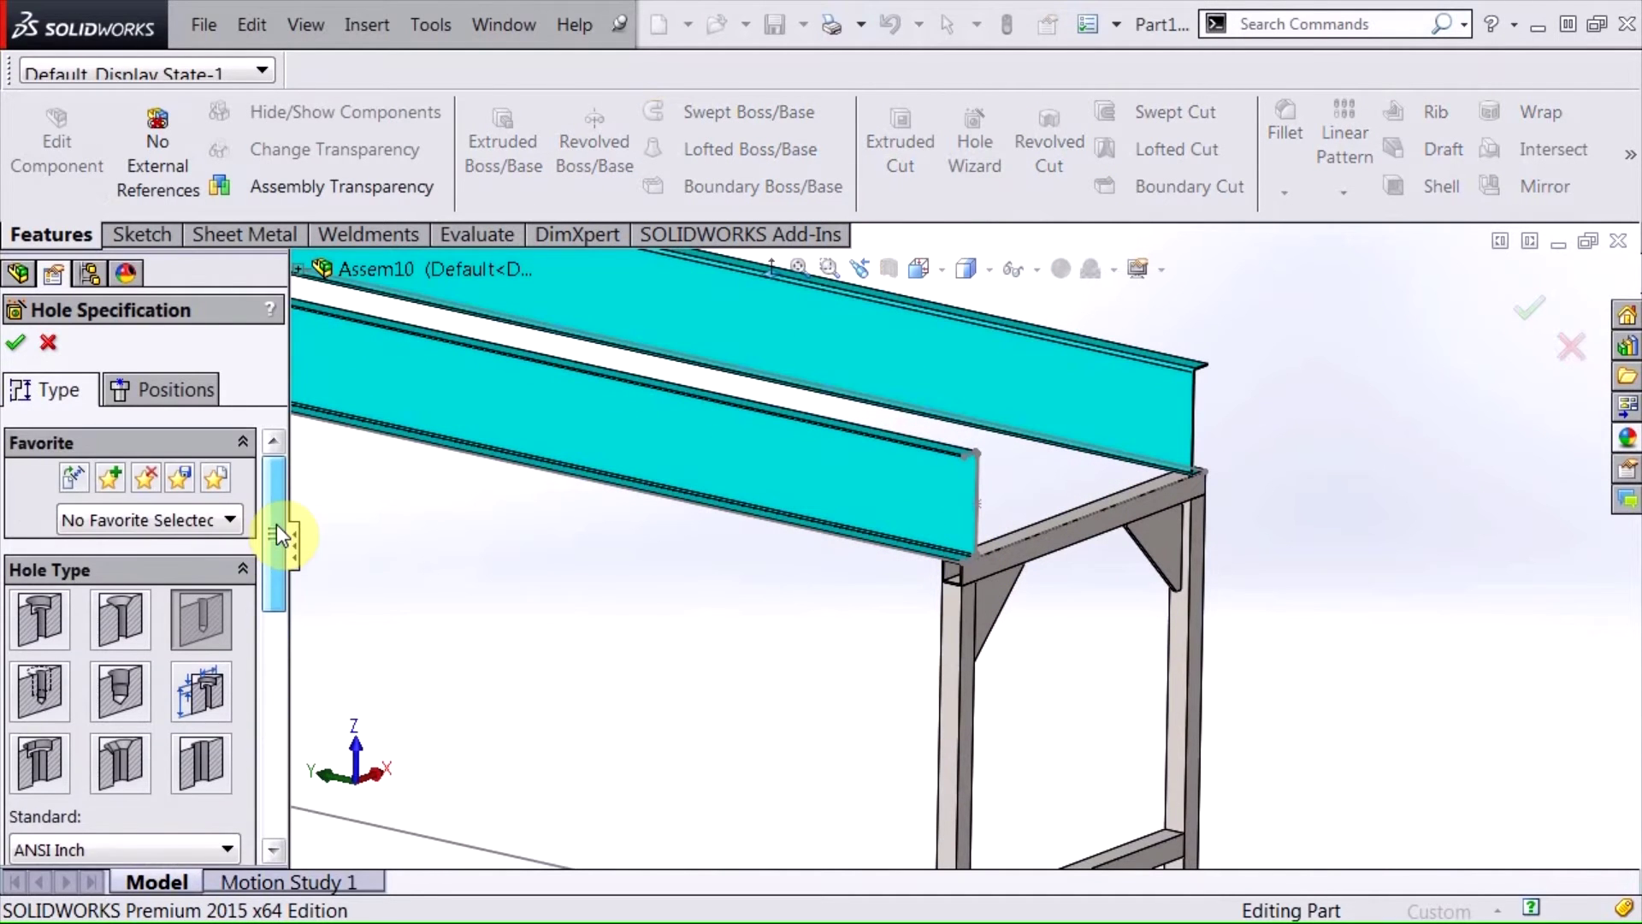
pyautogui.click(187, 388)
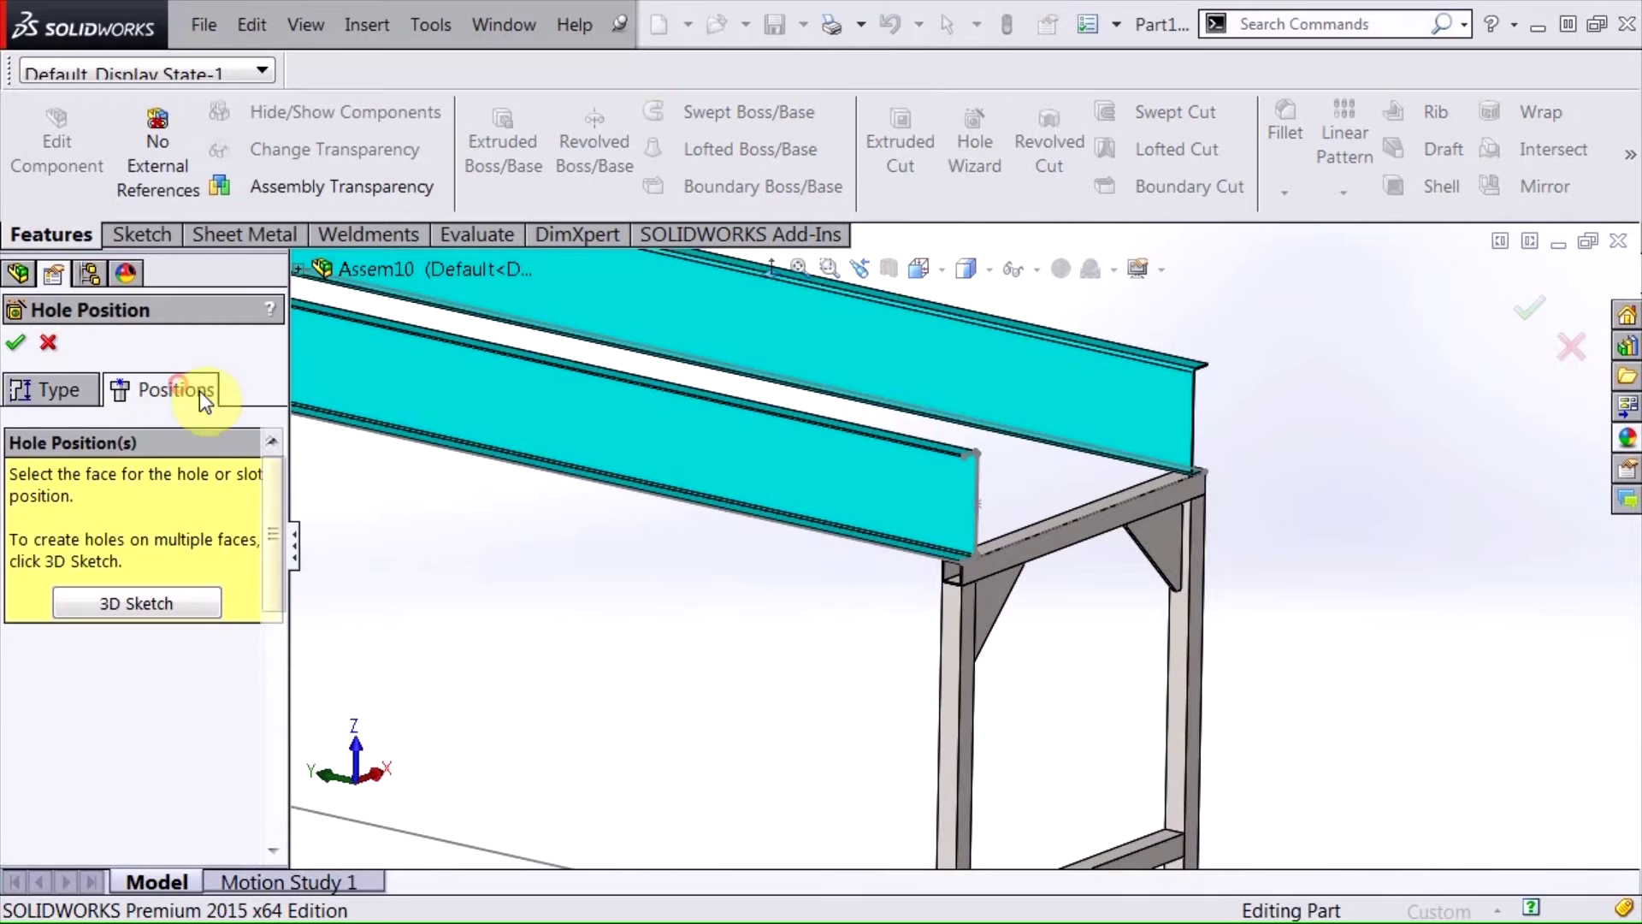
pyautogui.click(923, 476)
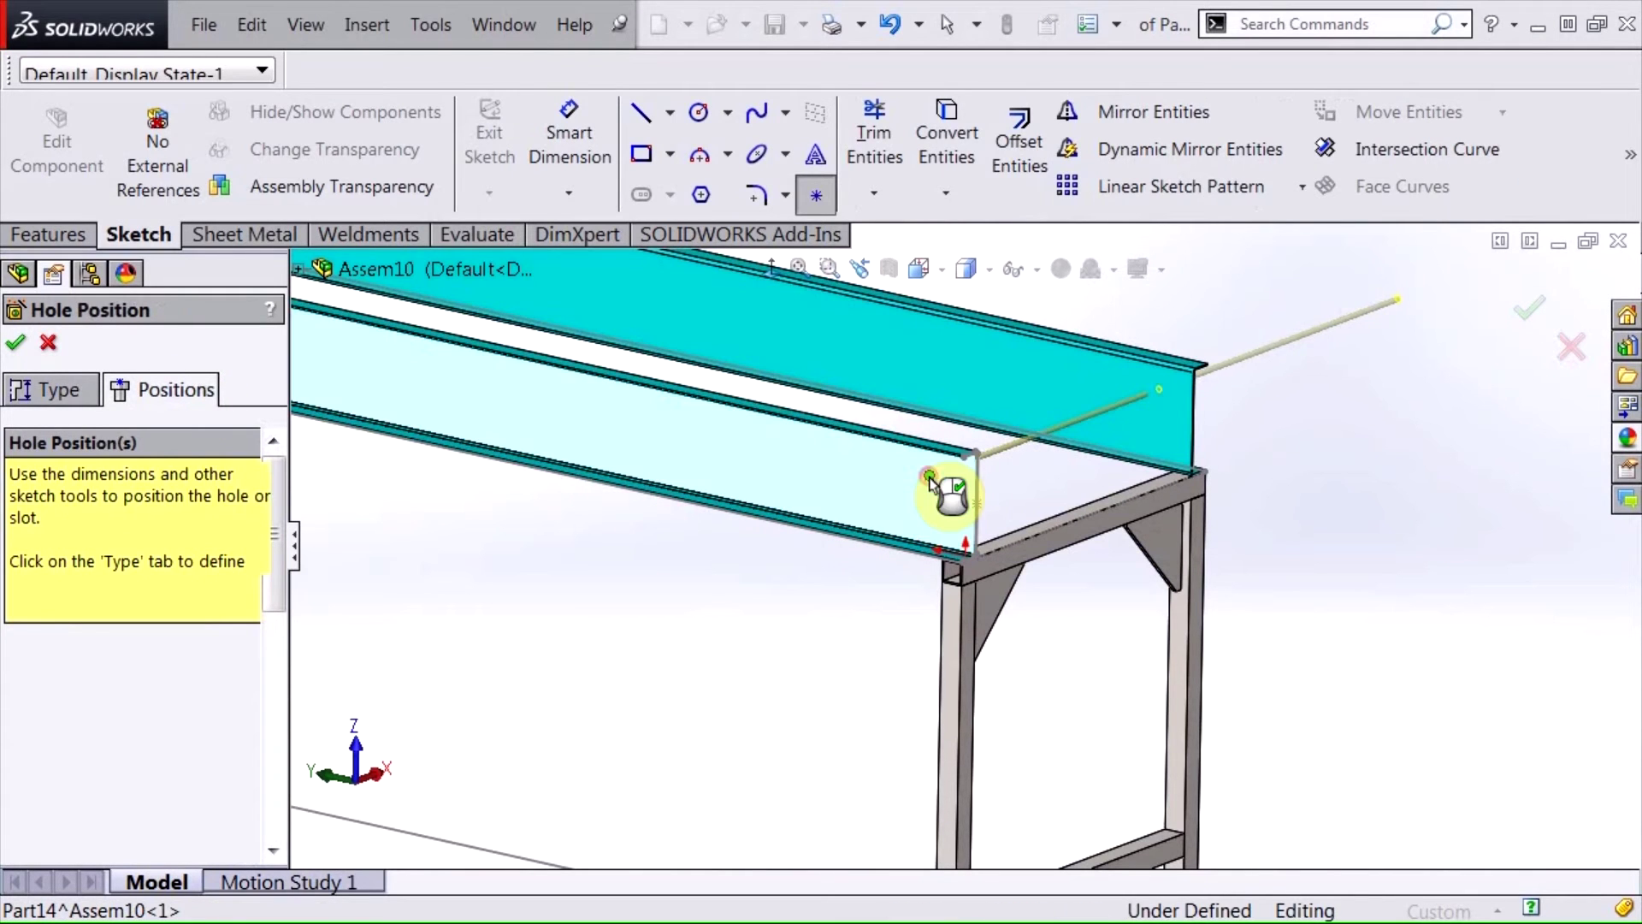
pyautogui.moveTo(1276, 593); pyautogui.dragTo(1279, 747, button='right')
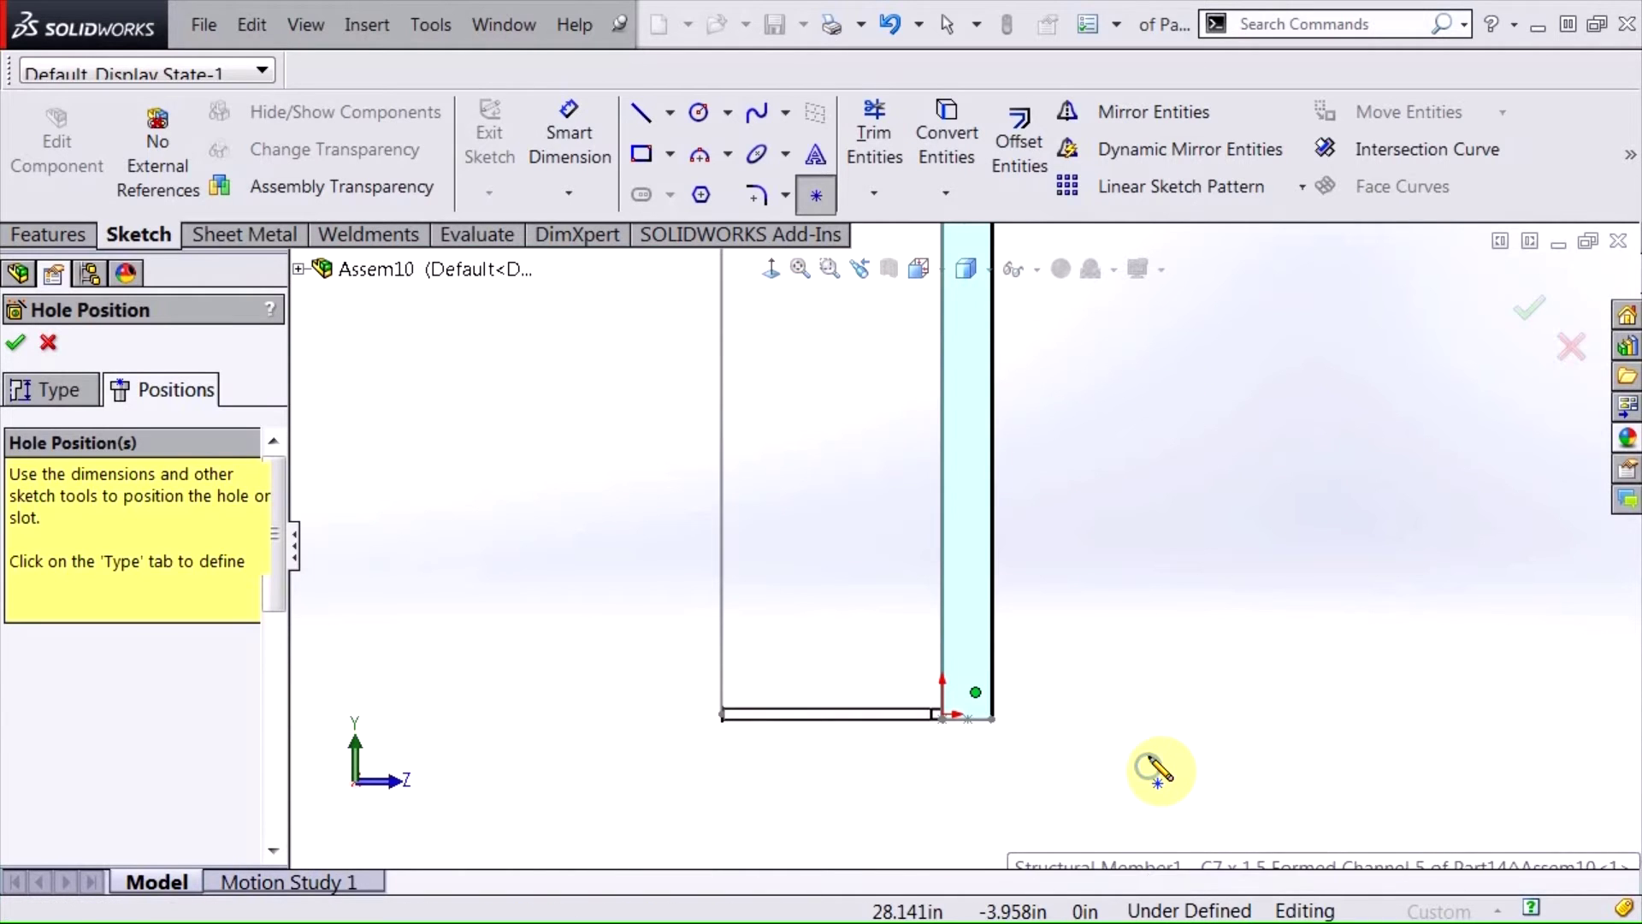
# Looking normal to the channel face, dimension the hole point 1 in above the bottom edge
pyautogui.moveTo(1158, 770); pyautogui.dragTo(1146, 654, button='right')
pyautogui.scroll(-8, 1001, 671)
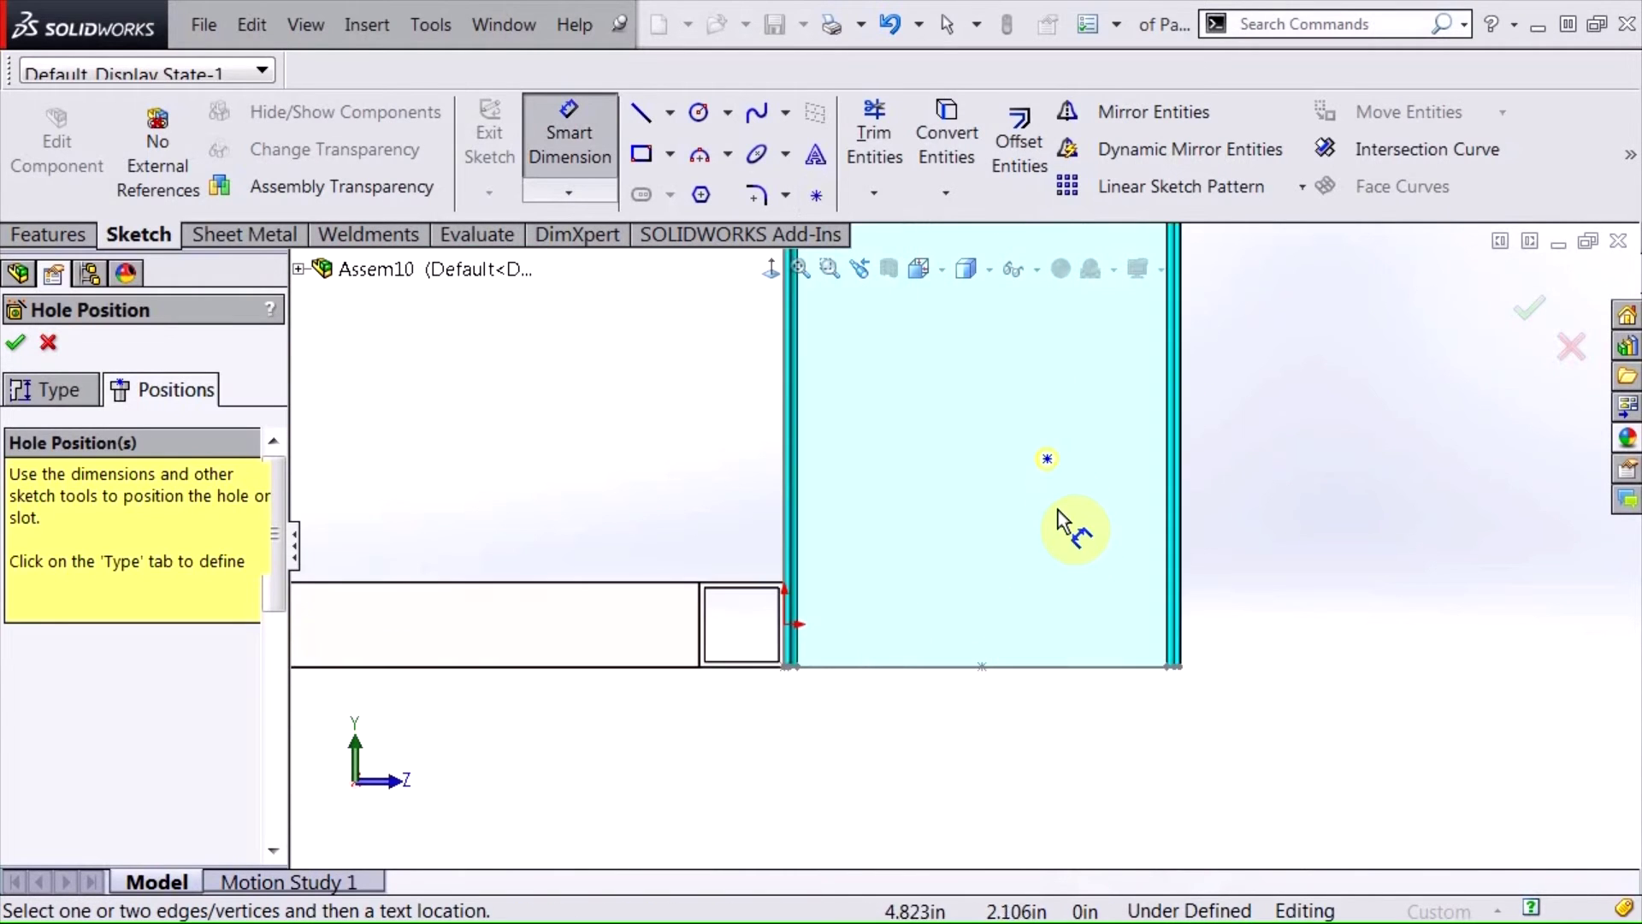
pyautogui.click(1047, 459)
pyautogui.click(1093, 666)
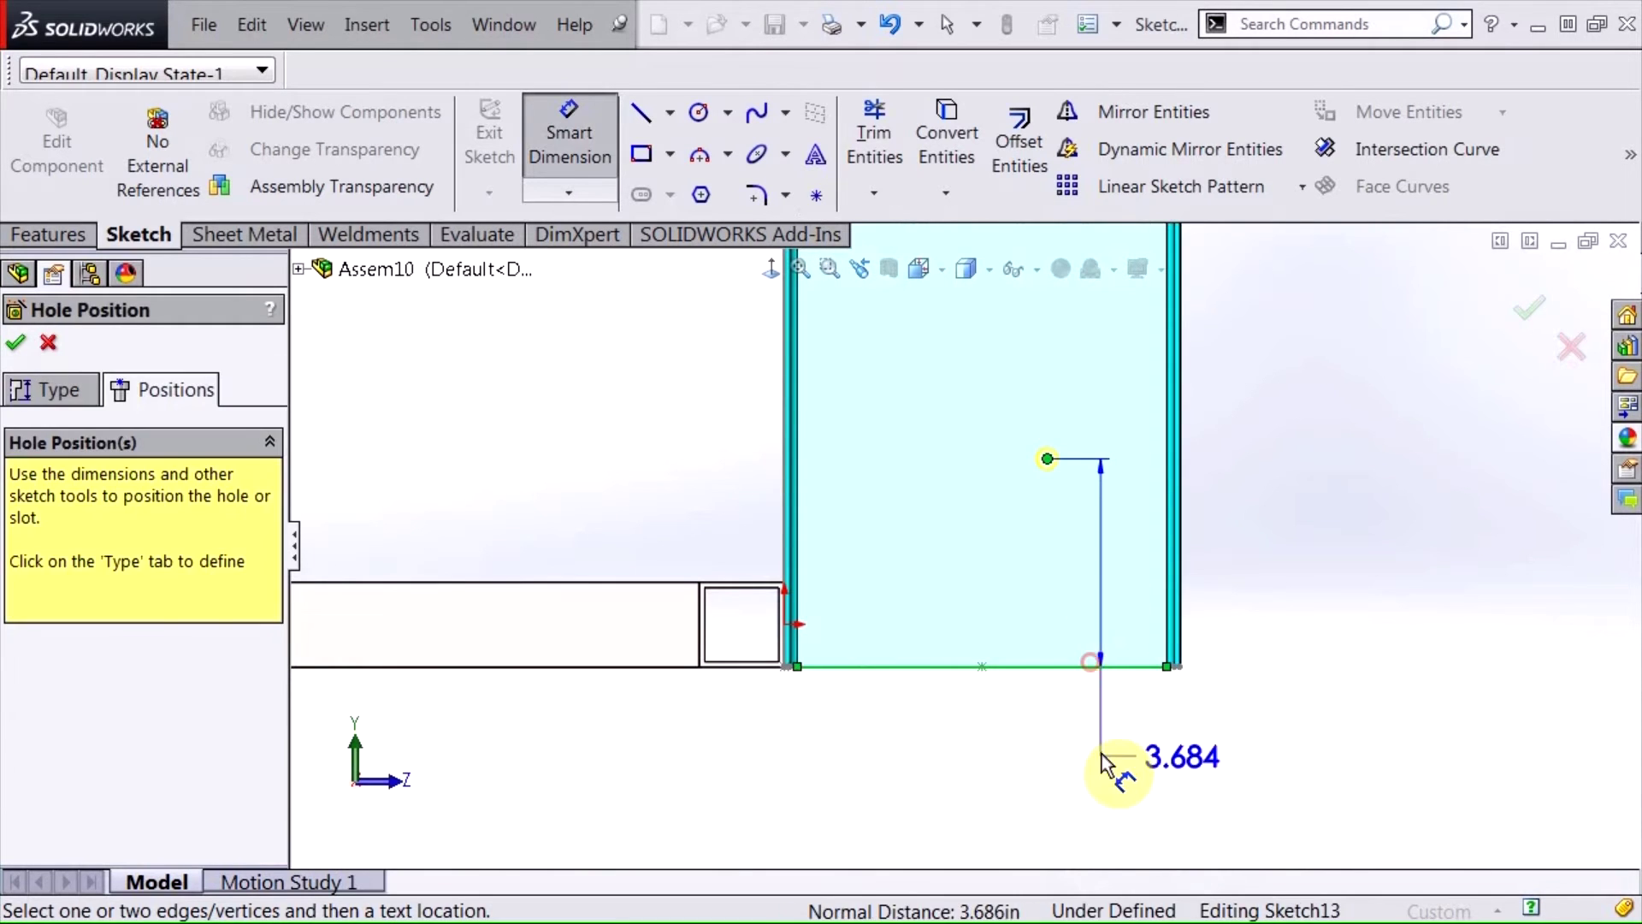
pyautogui.click(1204, 799)
pyautogui.write('1')
pyautogui.press('Return')
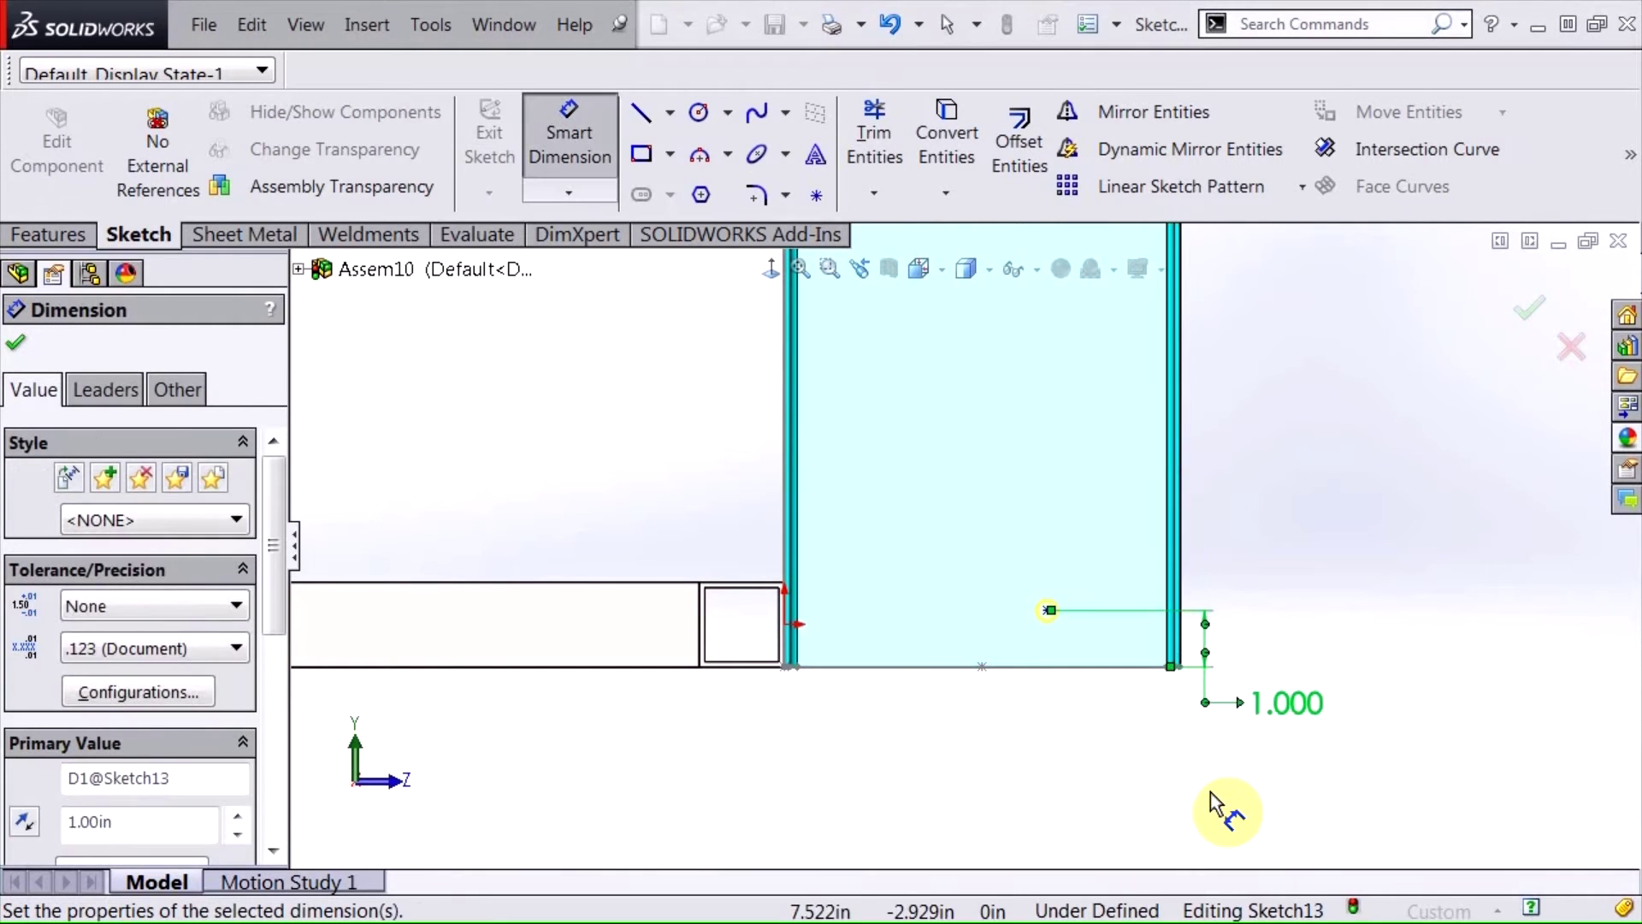
# Dimension the hole point .7 in from the channel's end edge and finish the hole
pyautogui.scroll(-5, 1048, 630)
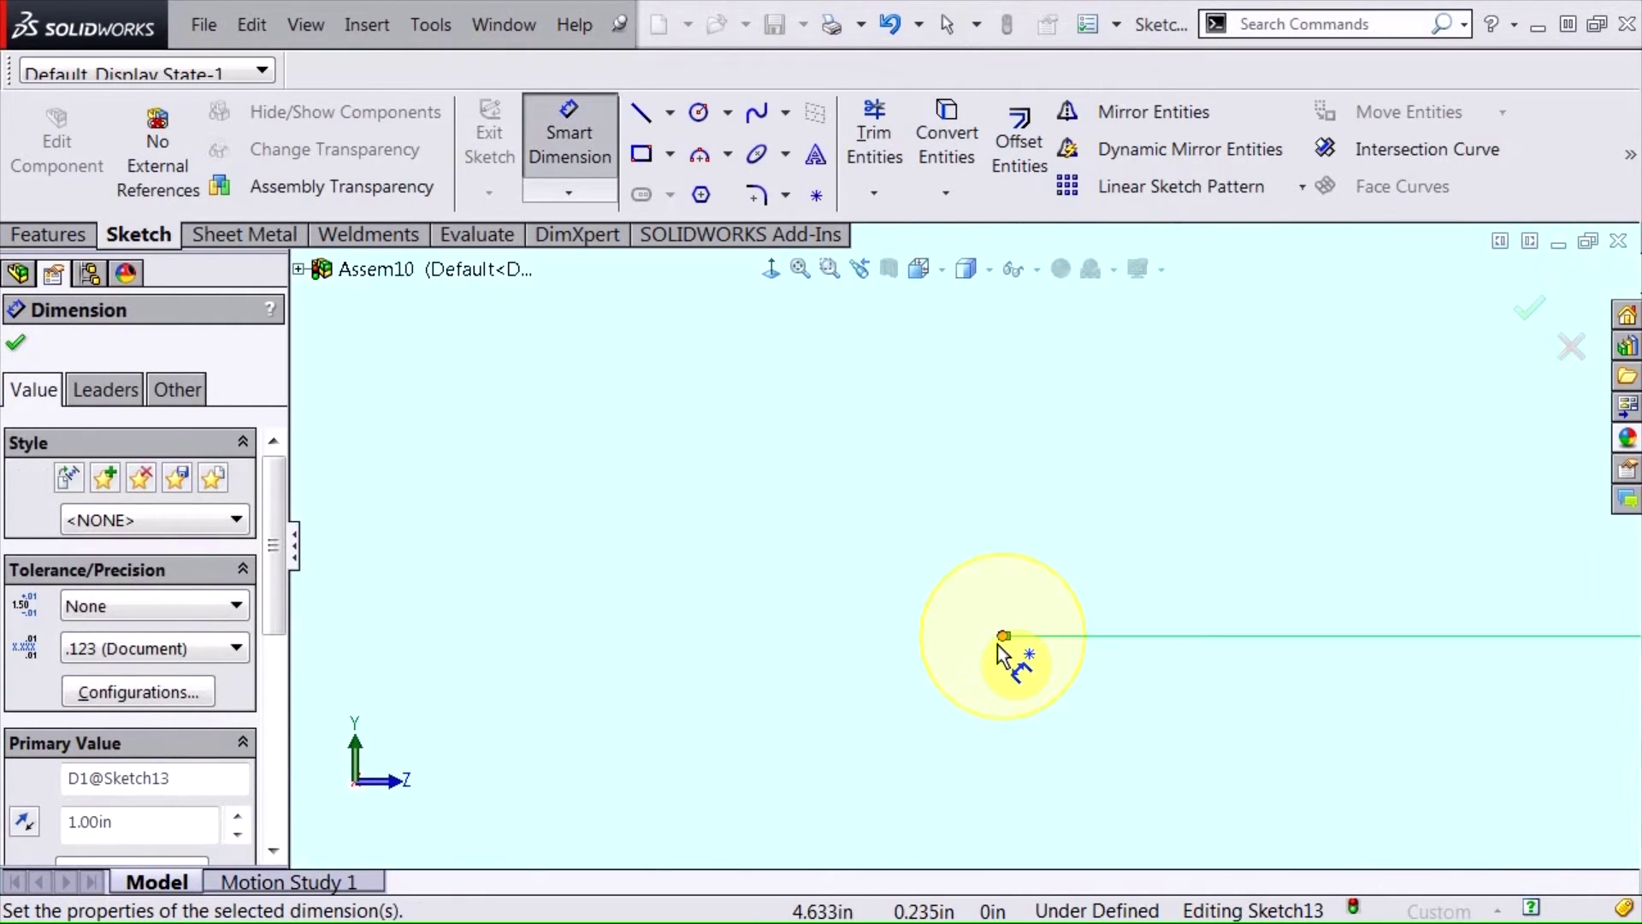
pyautogui.click(997, 645)
pyautogui.scroll(3, 1243, 648)
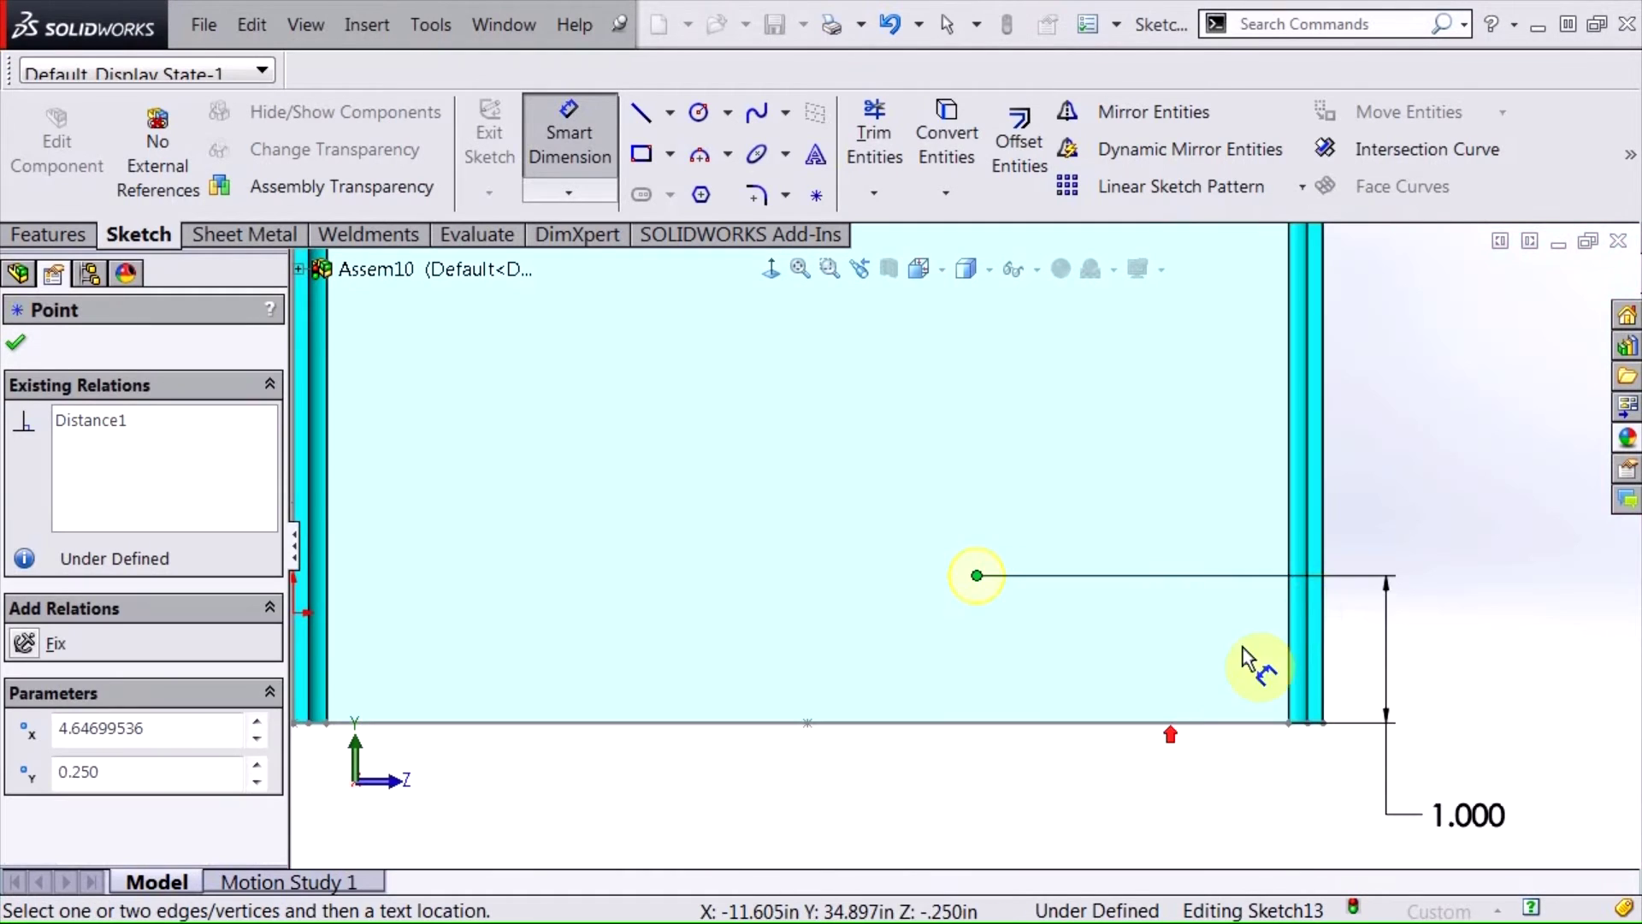
pyautogui.click(1326, 614)
pyautogui.click(1194, 819)
pyautogui.write('.7')
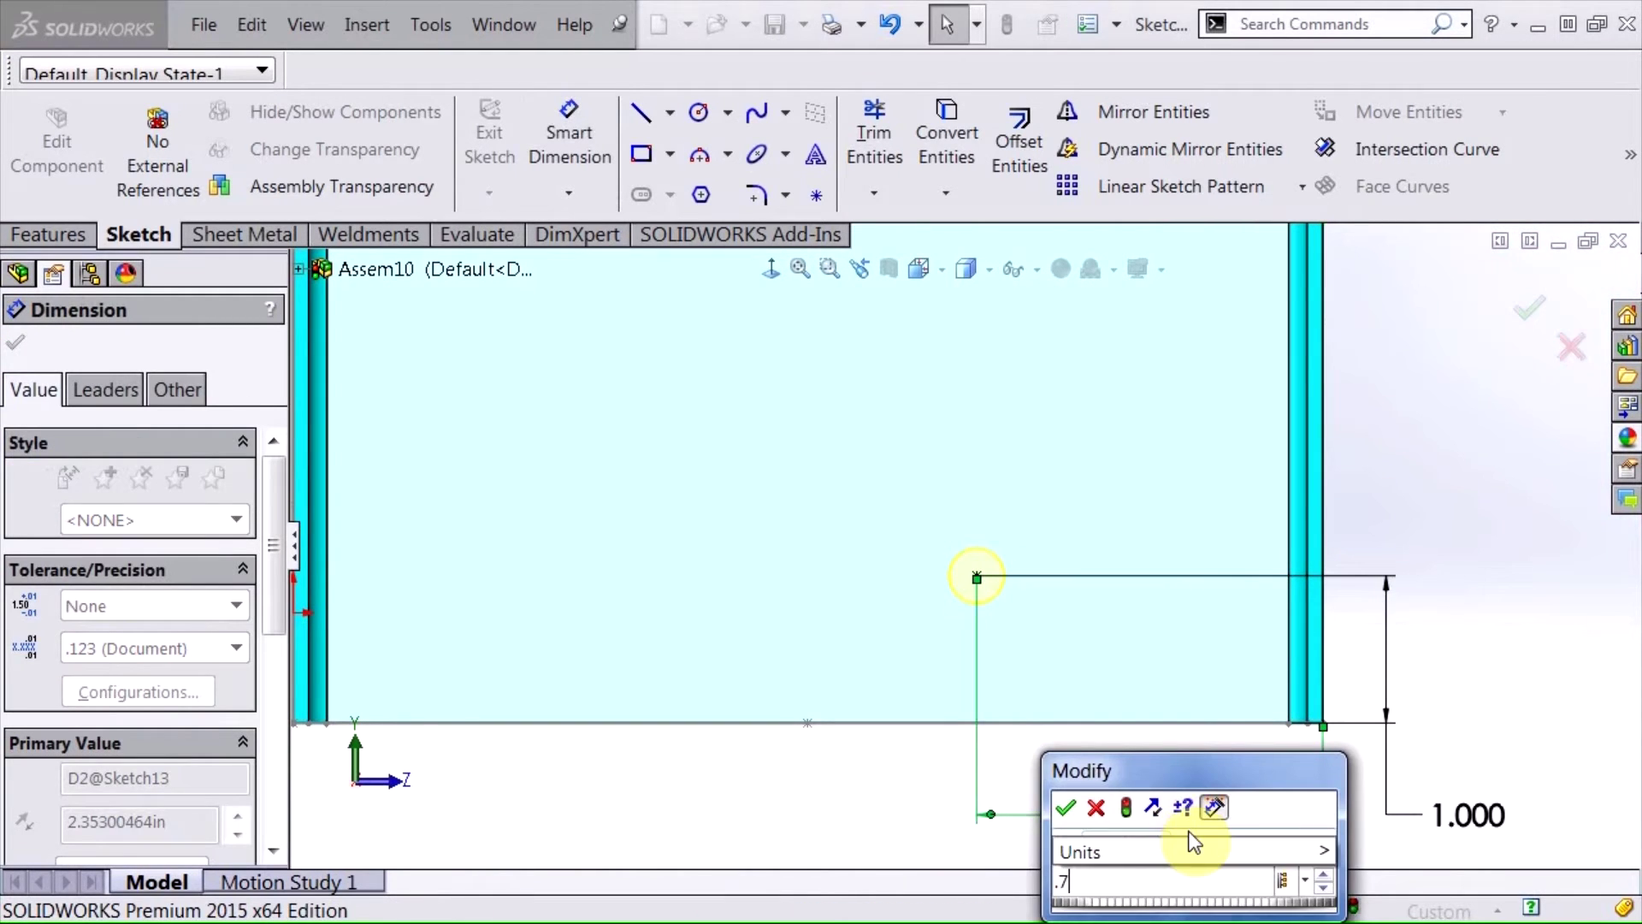
pyautogui.press('Return')
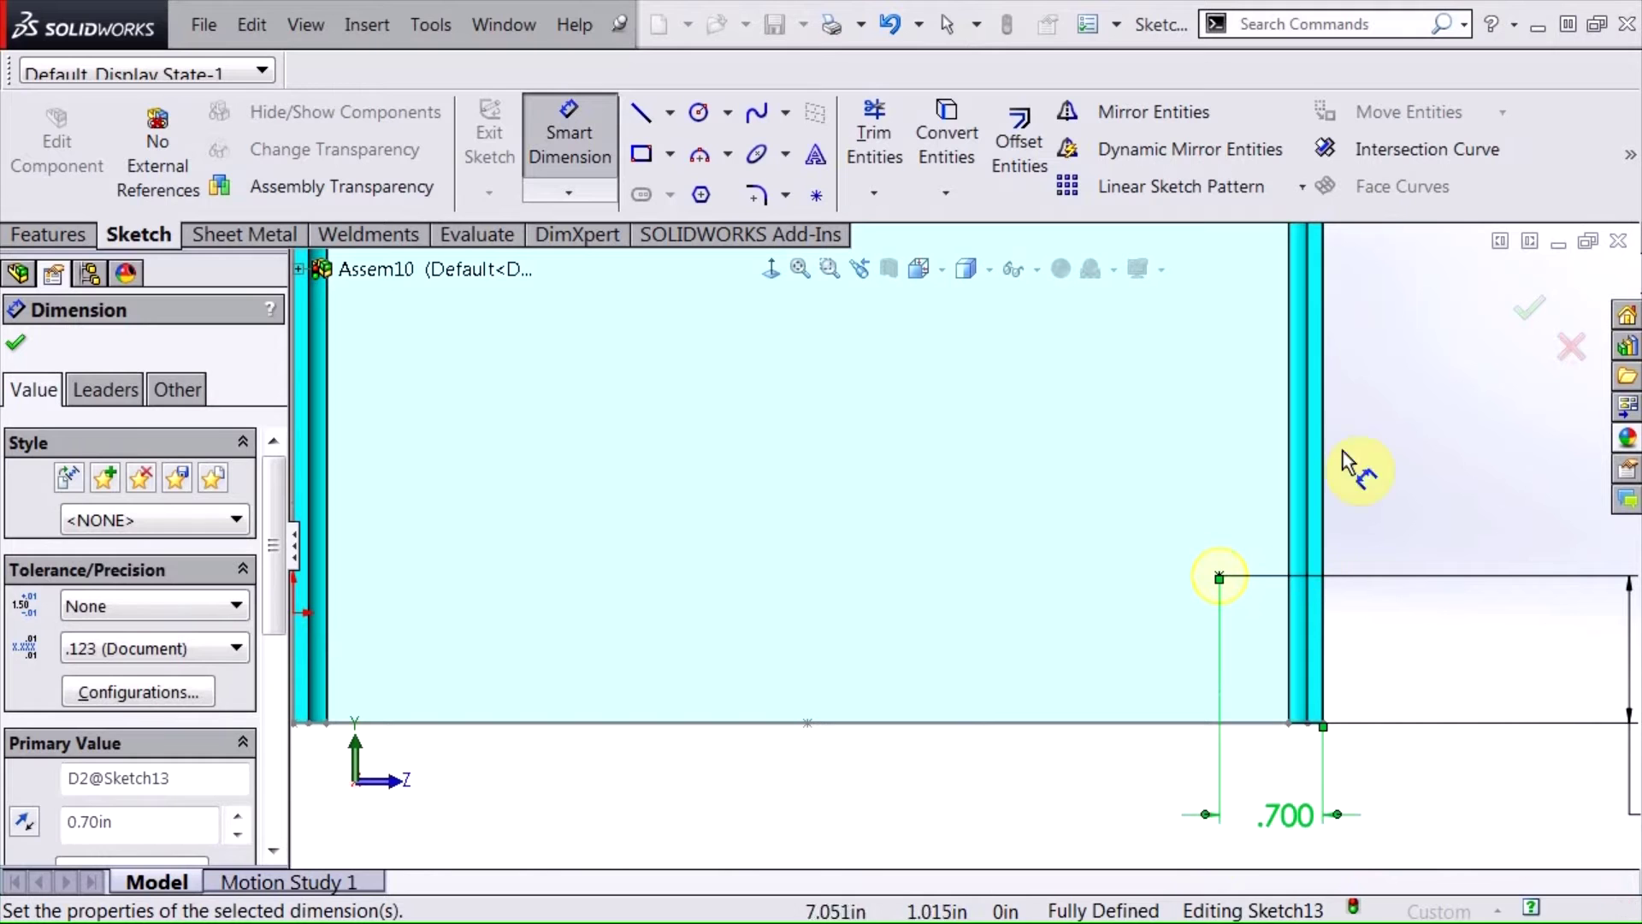
pyautogui.click(1530, 309)
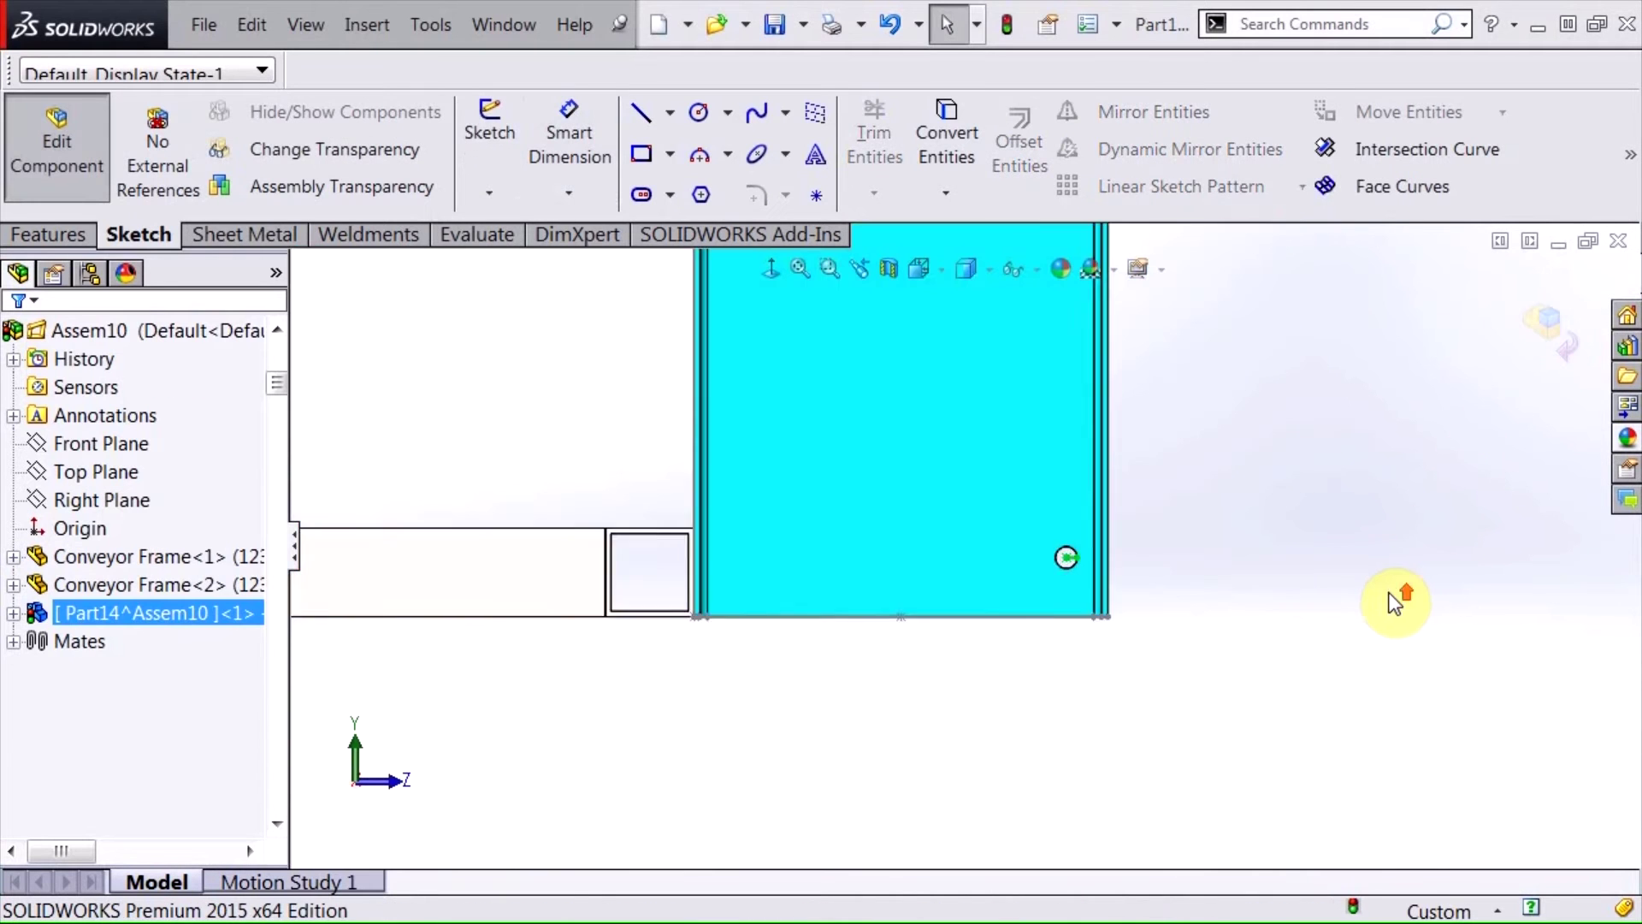
# Orbit to an isometric view along the conveyor and bring up the Features tools
pyautogui.moveTo(1218, 693); pyautogui.dragTo(1338, 605, button='right')
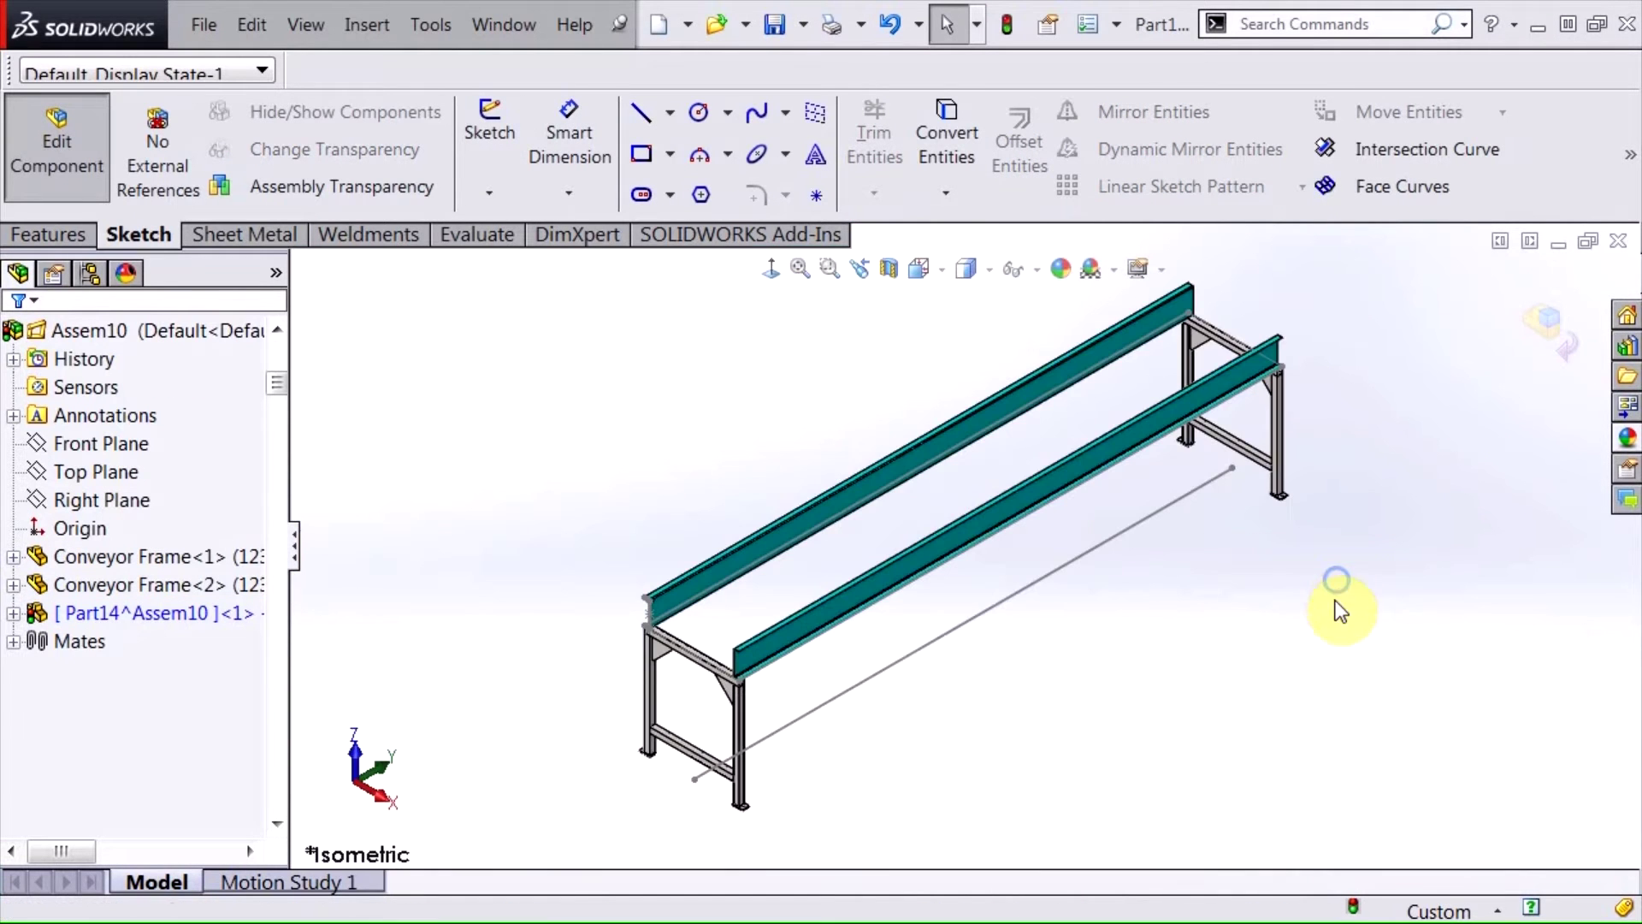
pyautogui.moveTo(655, 761); pyautogui.dragTo(859, 727, button='middle')
pyautogui.scroll(-5, 1266, 530)
pyautogui.moveTo(1296, 673); pyautogui.dragTo(1326, 524, button='middle')
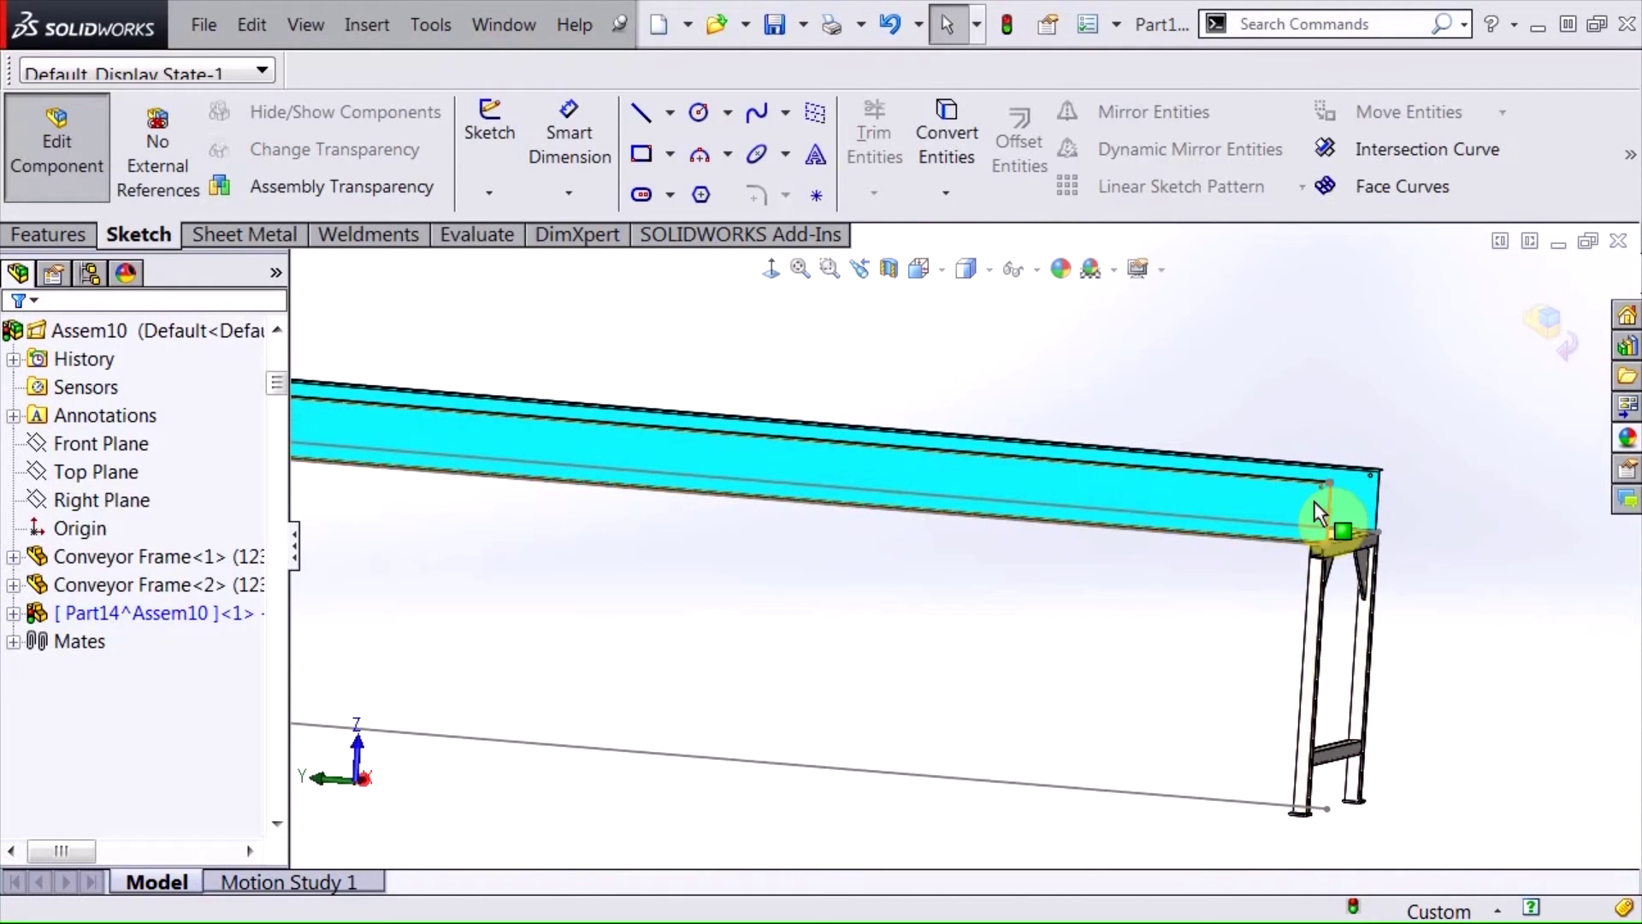
pyautogui.click(71, 229)
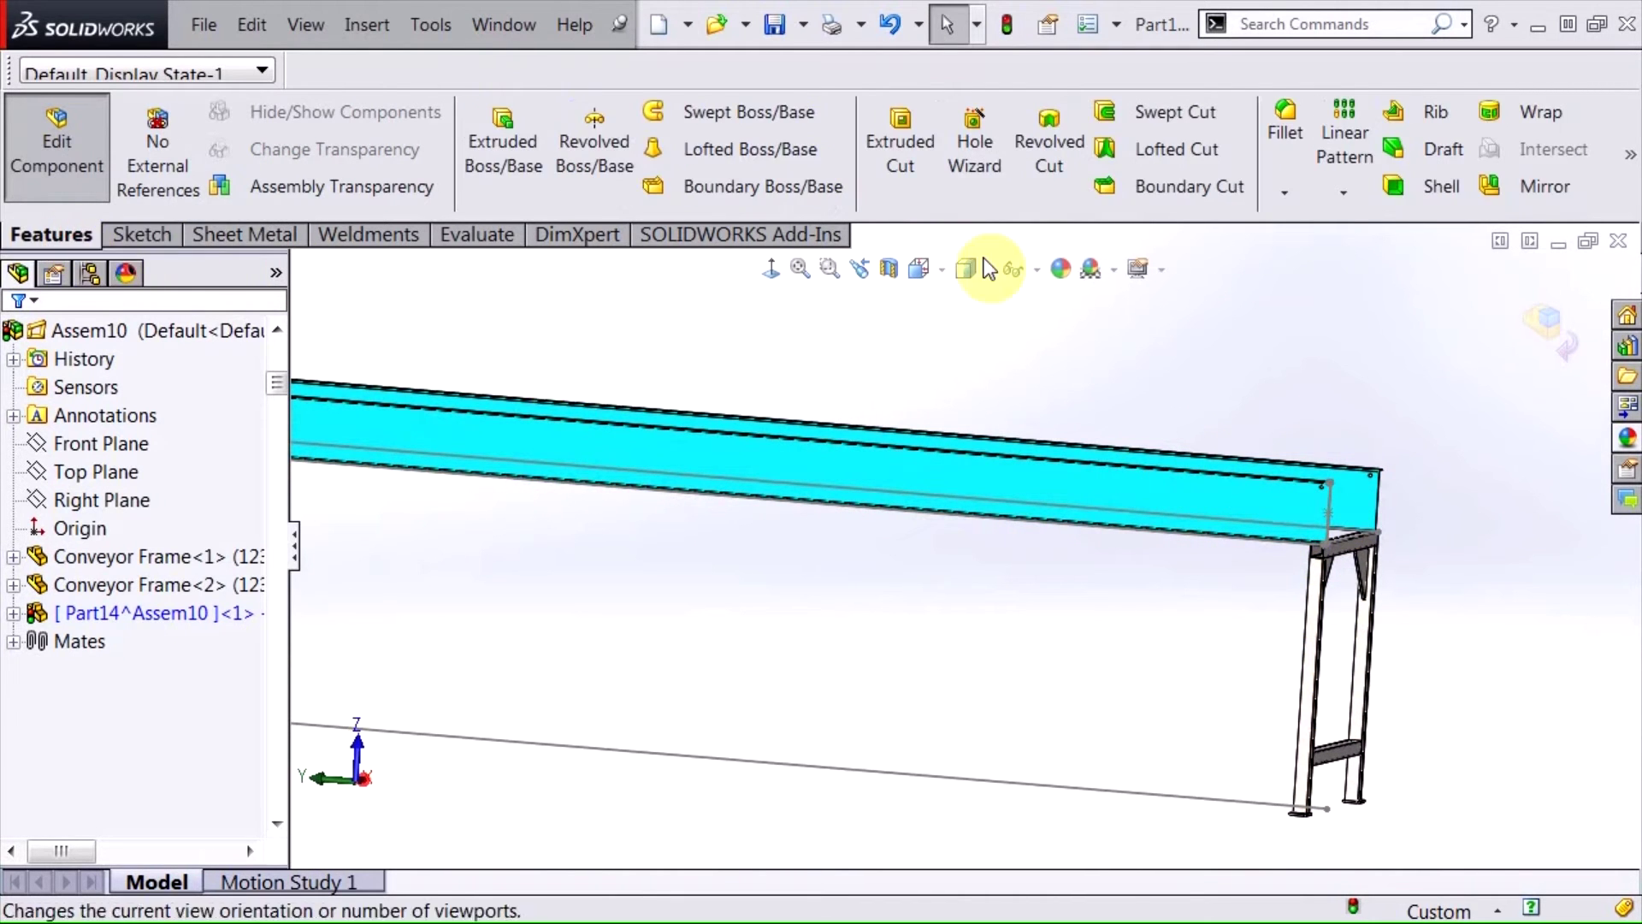
# Start a Linear Pattern with the rail's top edge as Direction 1
pyautogui.click(1342, 126)
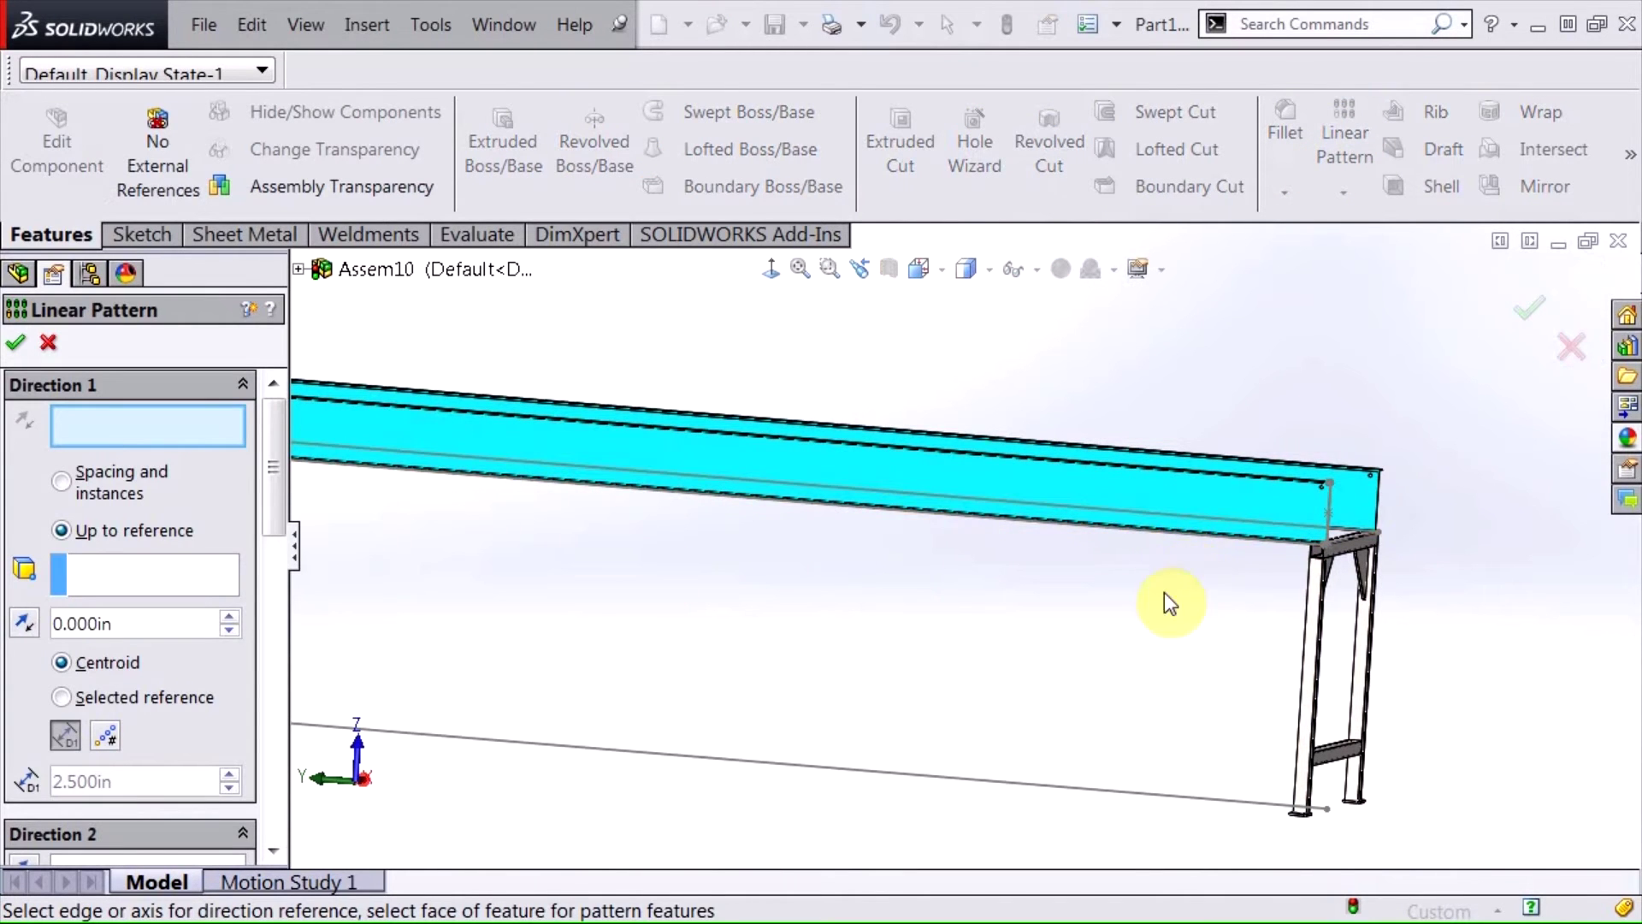
pyautogui.scroll(-4, 1170, 582)
pyautogui.click(1189, 323)
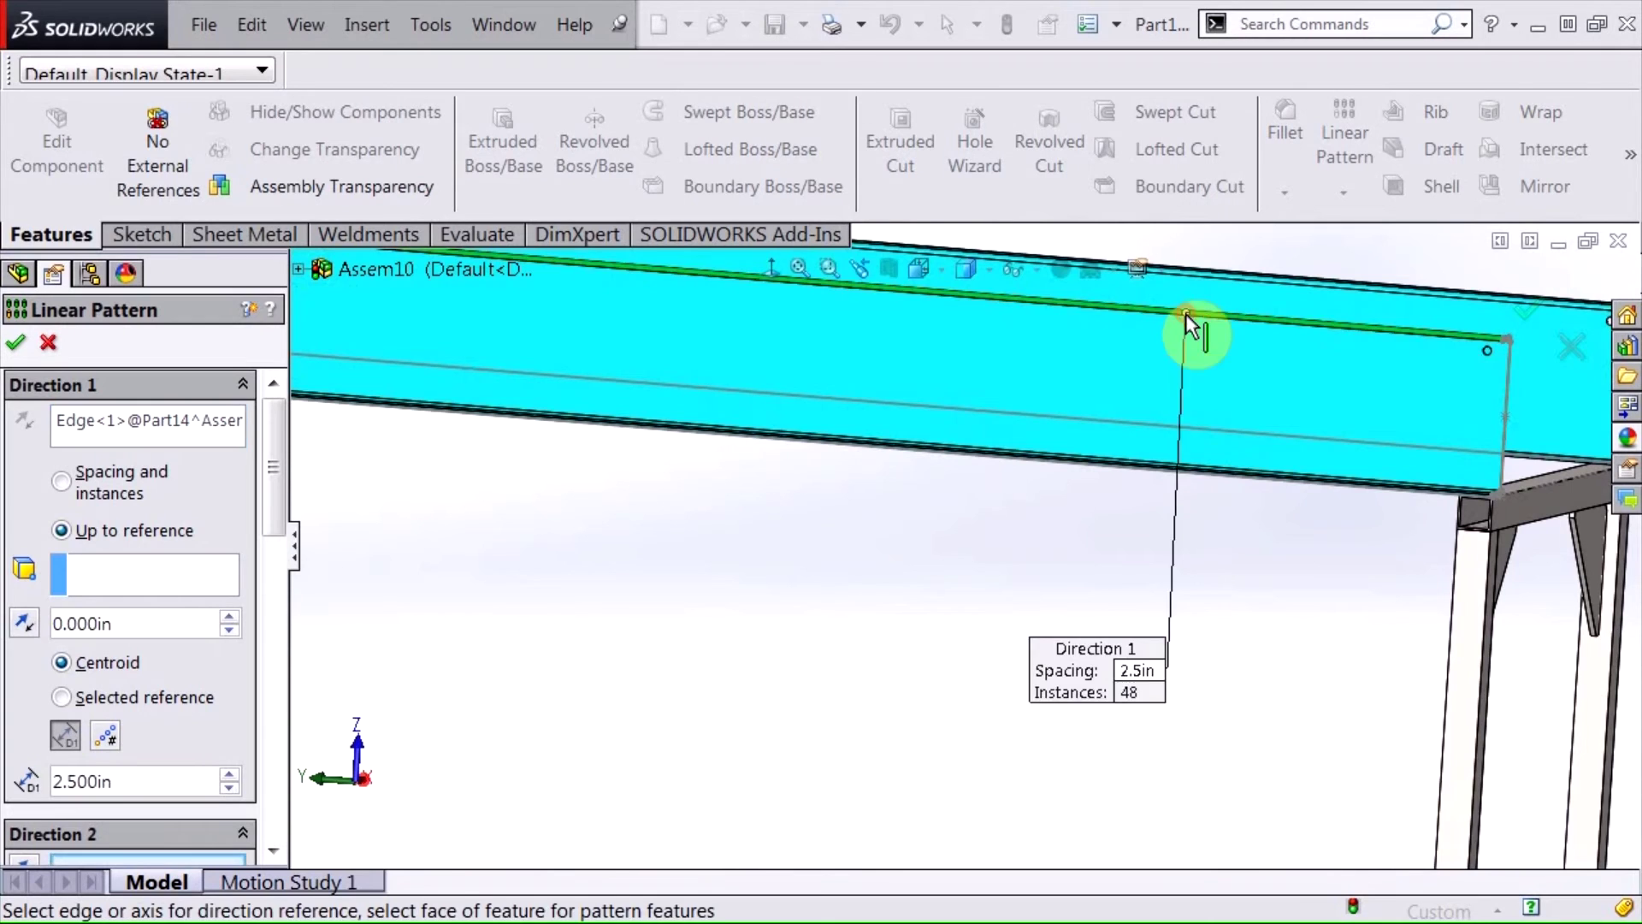
pyautogui.scroll(3, 872, 697)
# Run the pattern Up to reference at the rail's end edge with a 0.5 in offset
pyautogui.click(114, 573)
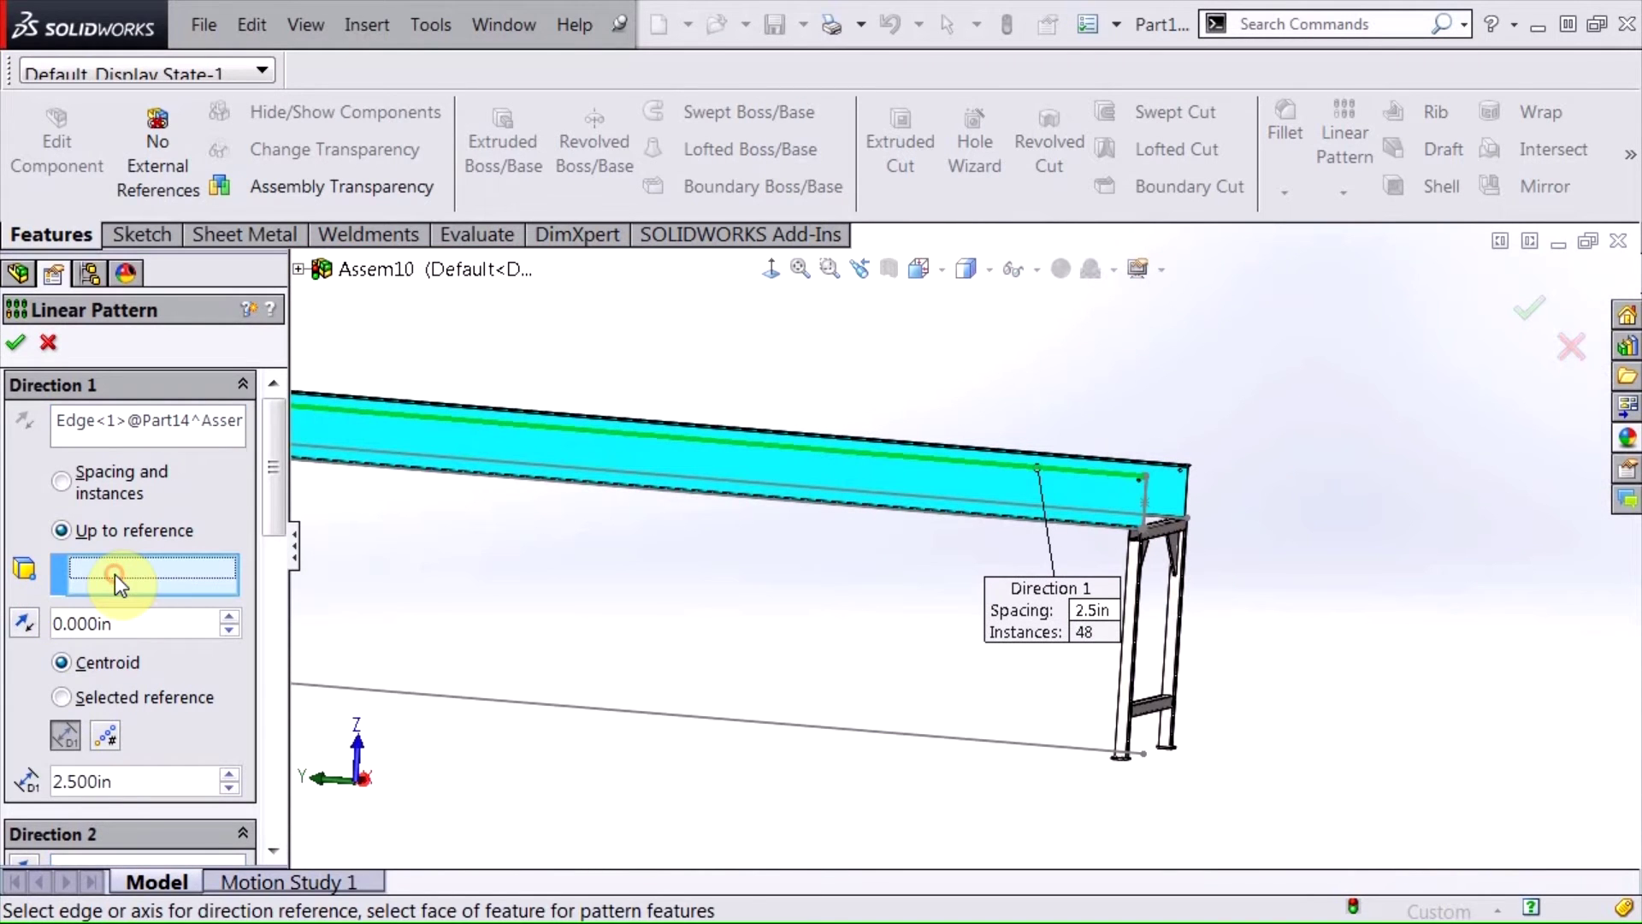
pyautogui.scroll(2, 499, 488)
pyautogui.scroll(-6, 664, 501)
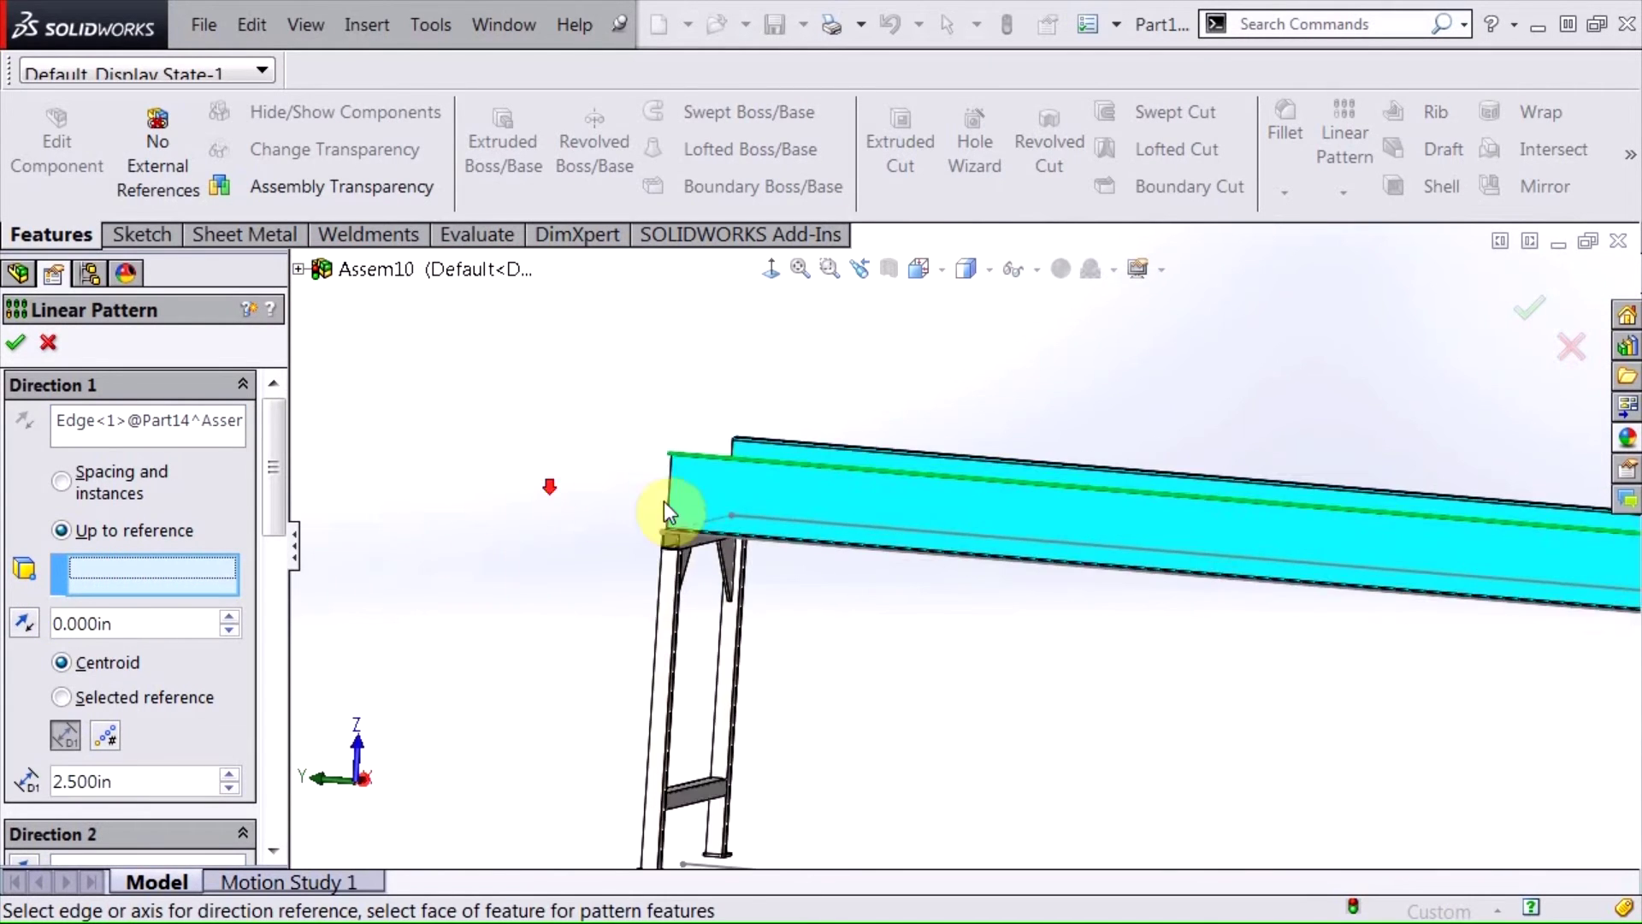
pyautogui.click(790, 455)
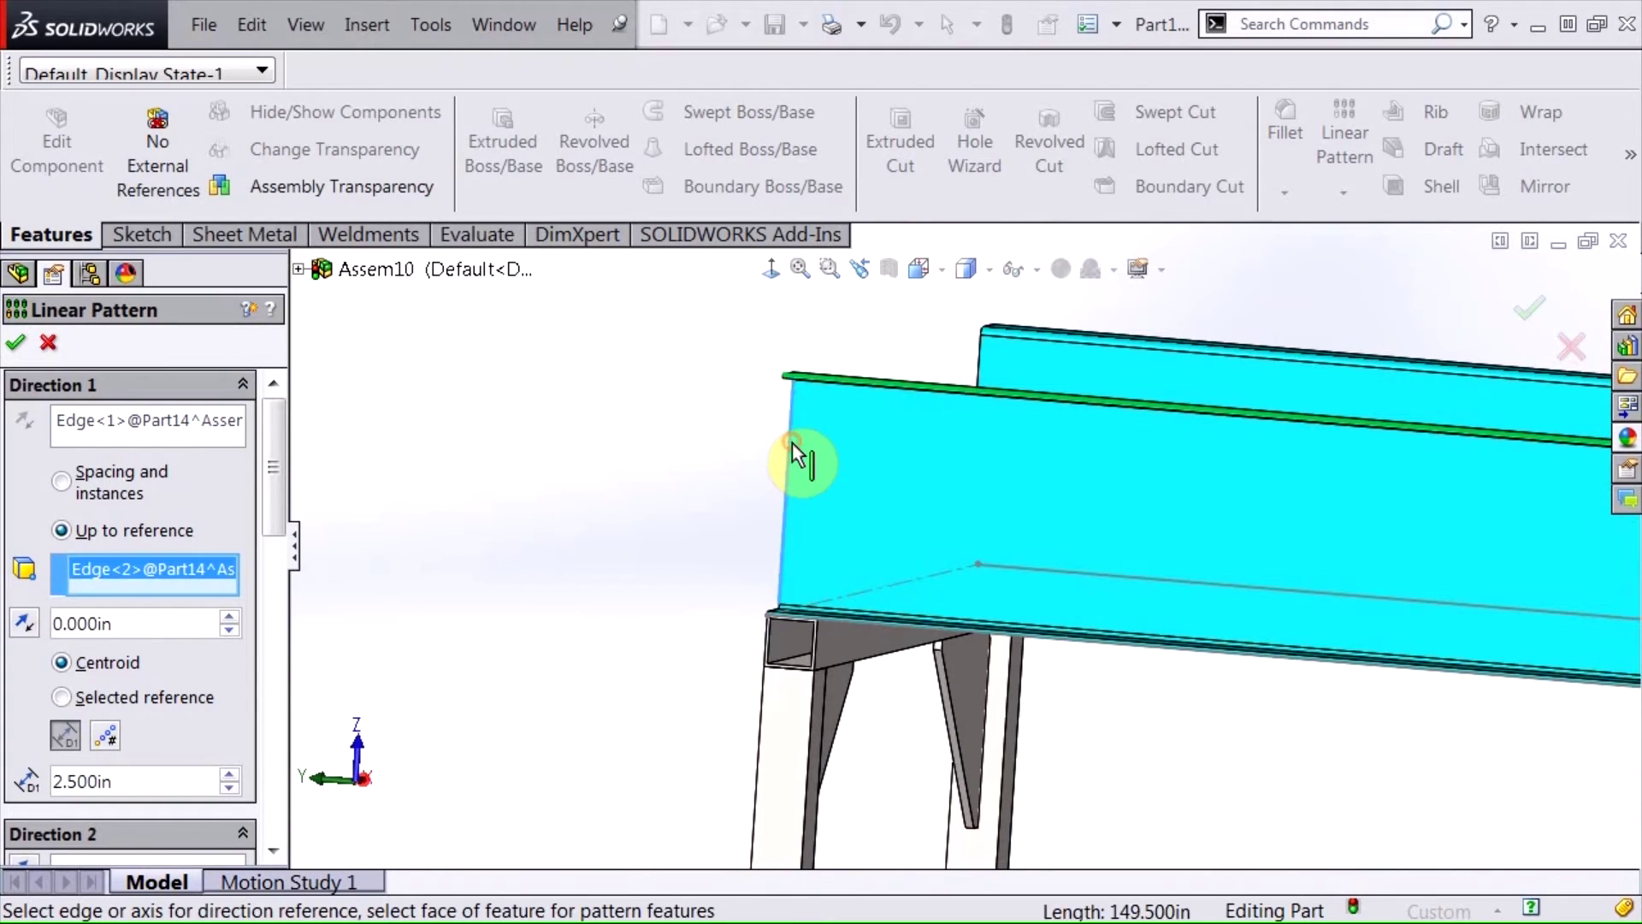
pyautogui.moveTo(157, 617); pyautogui.dragTo(30, 624)
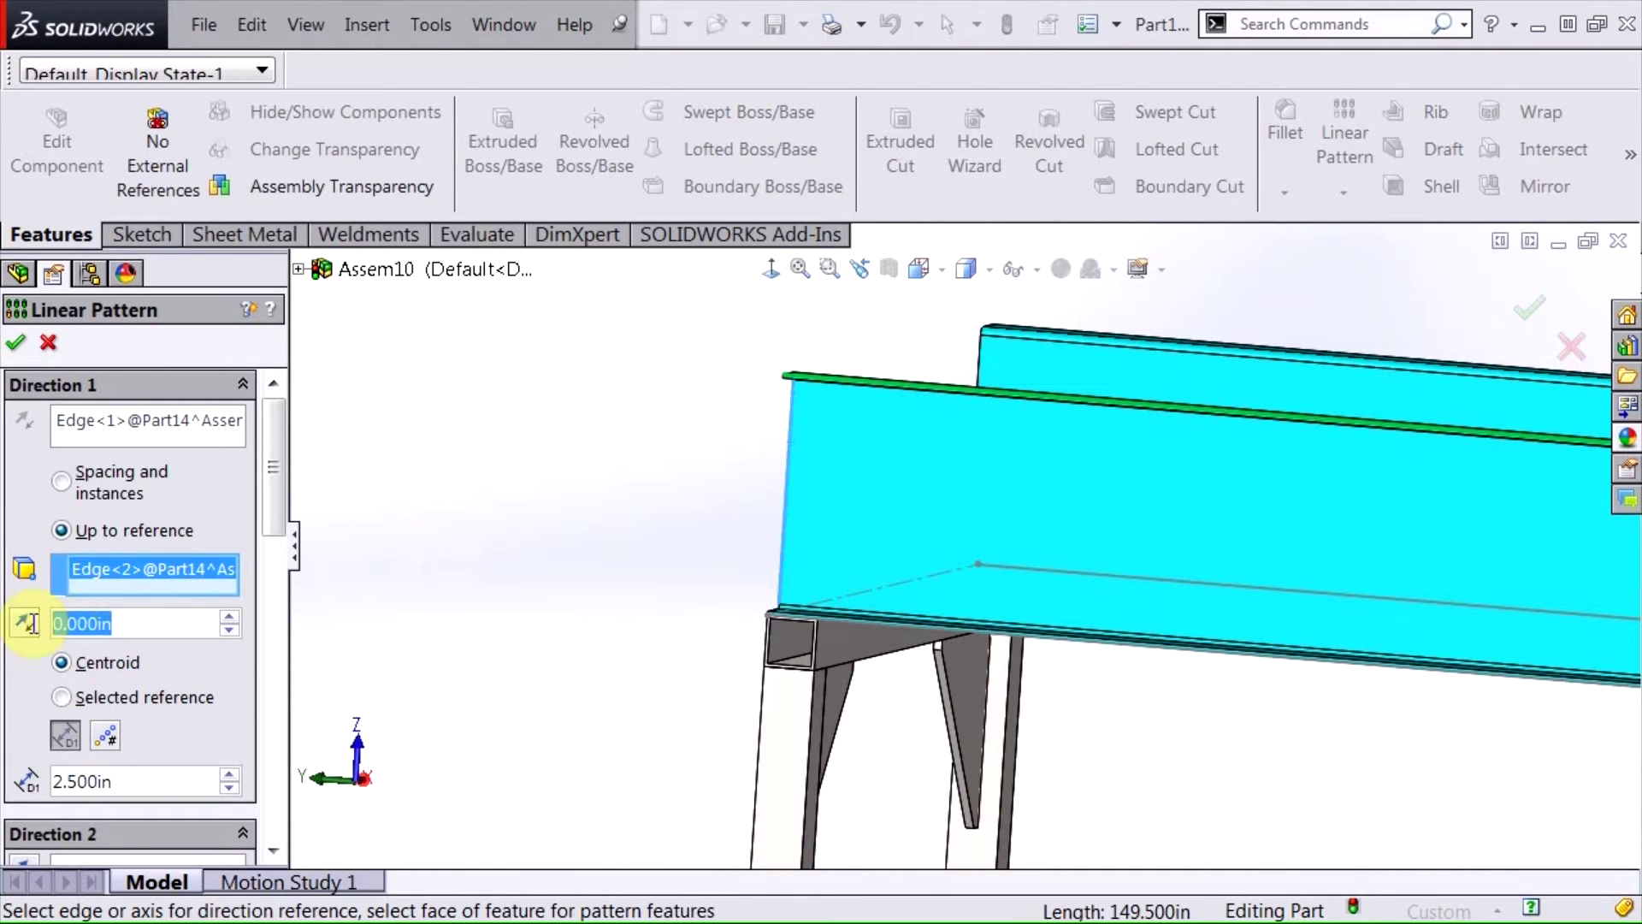
pyautogui.write('.5')
pyautogui.press('Return')
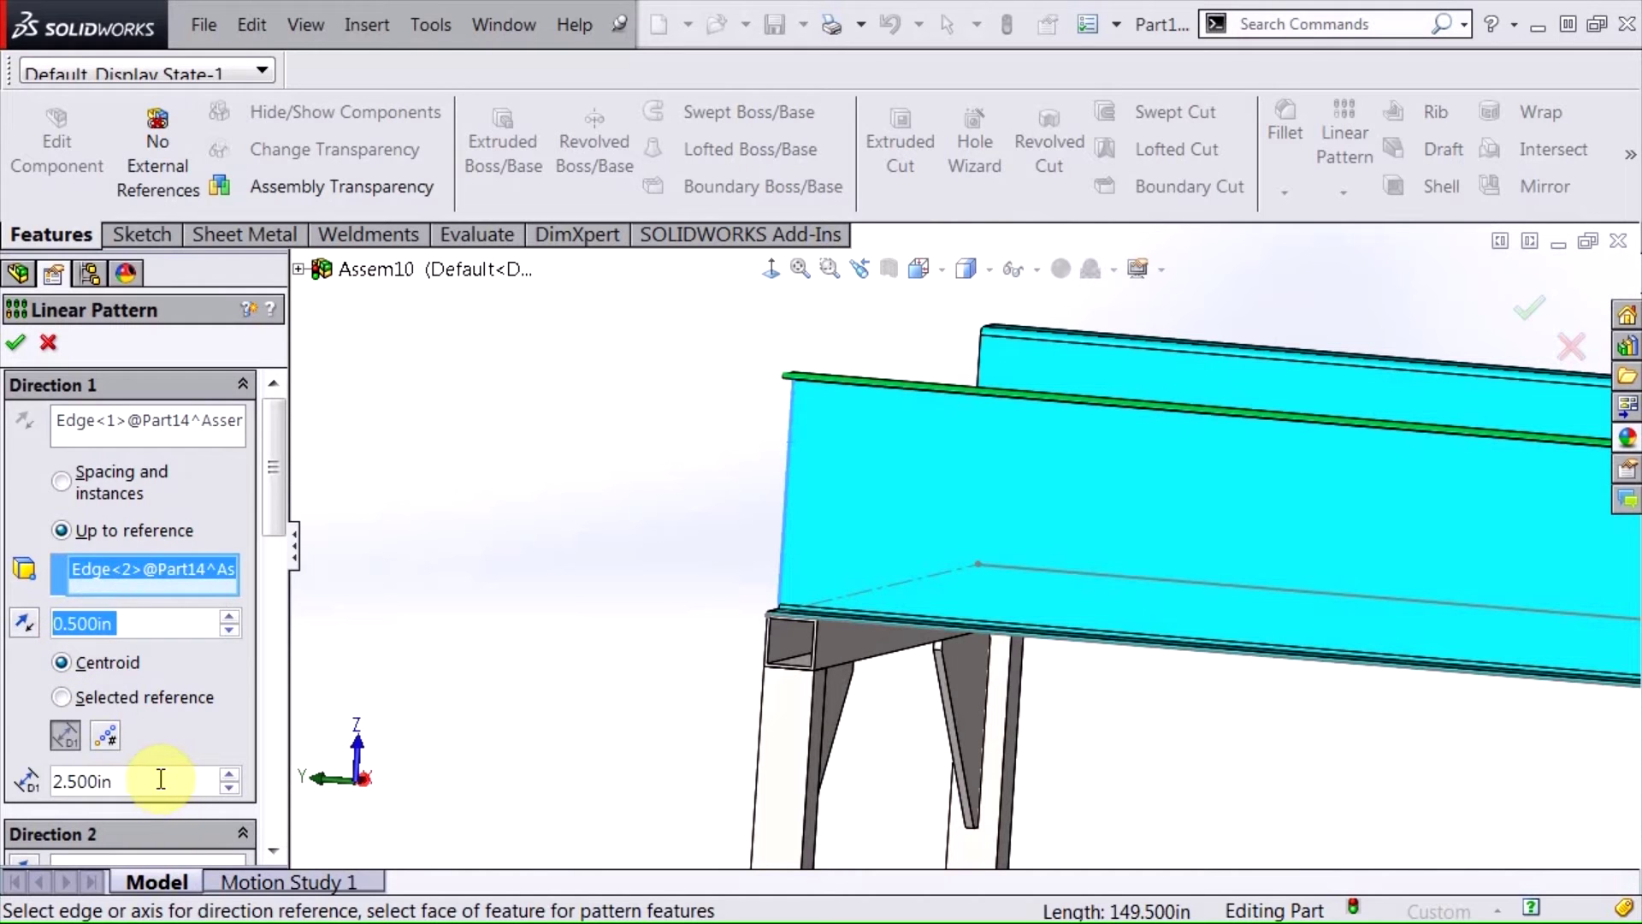
pyautogui.moveTo(272, 557); pyautogui.dragTo(272, 637)
# Pattern the 3/8 (0.375) Diameter Hole feature and accept the linear pattern
pyautogui.click(205, 722)
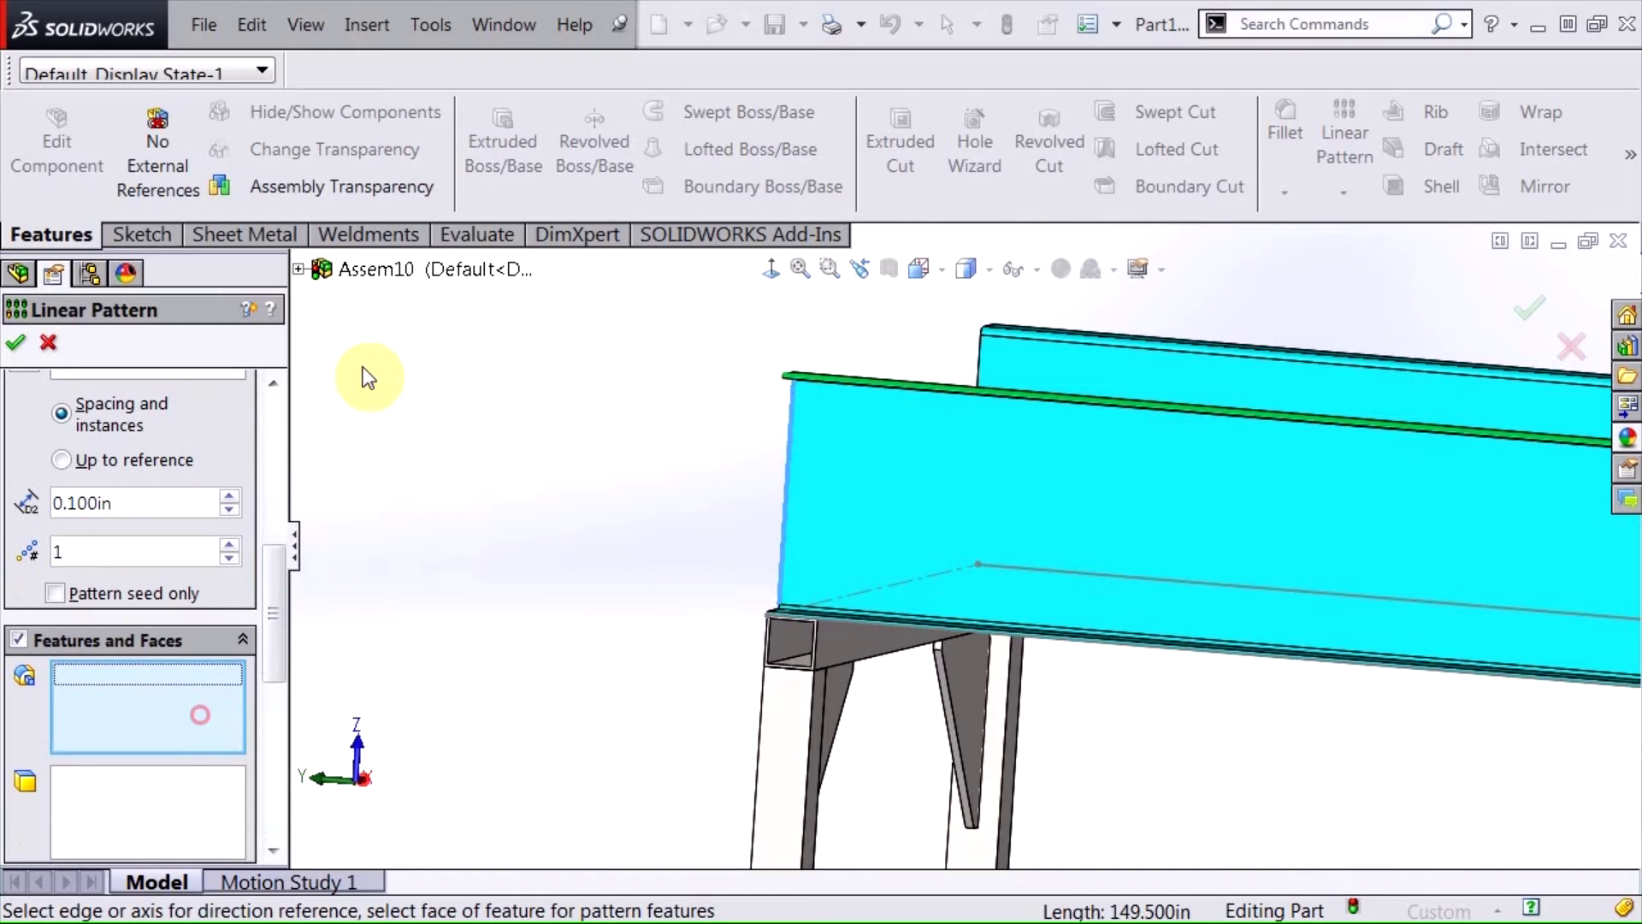
pyautogui.click(298, 268)
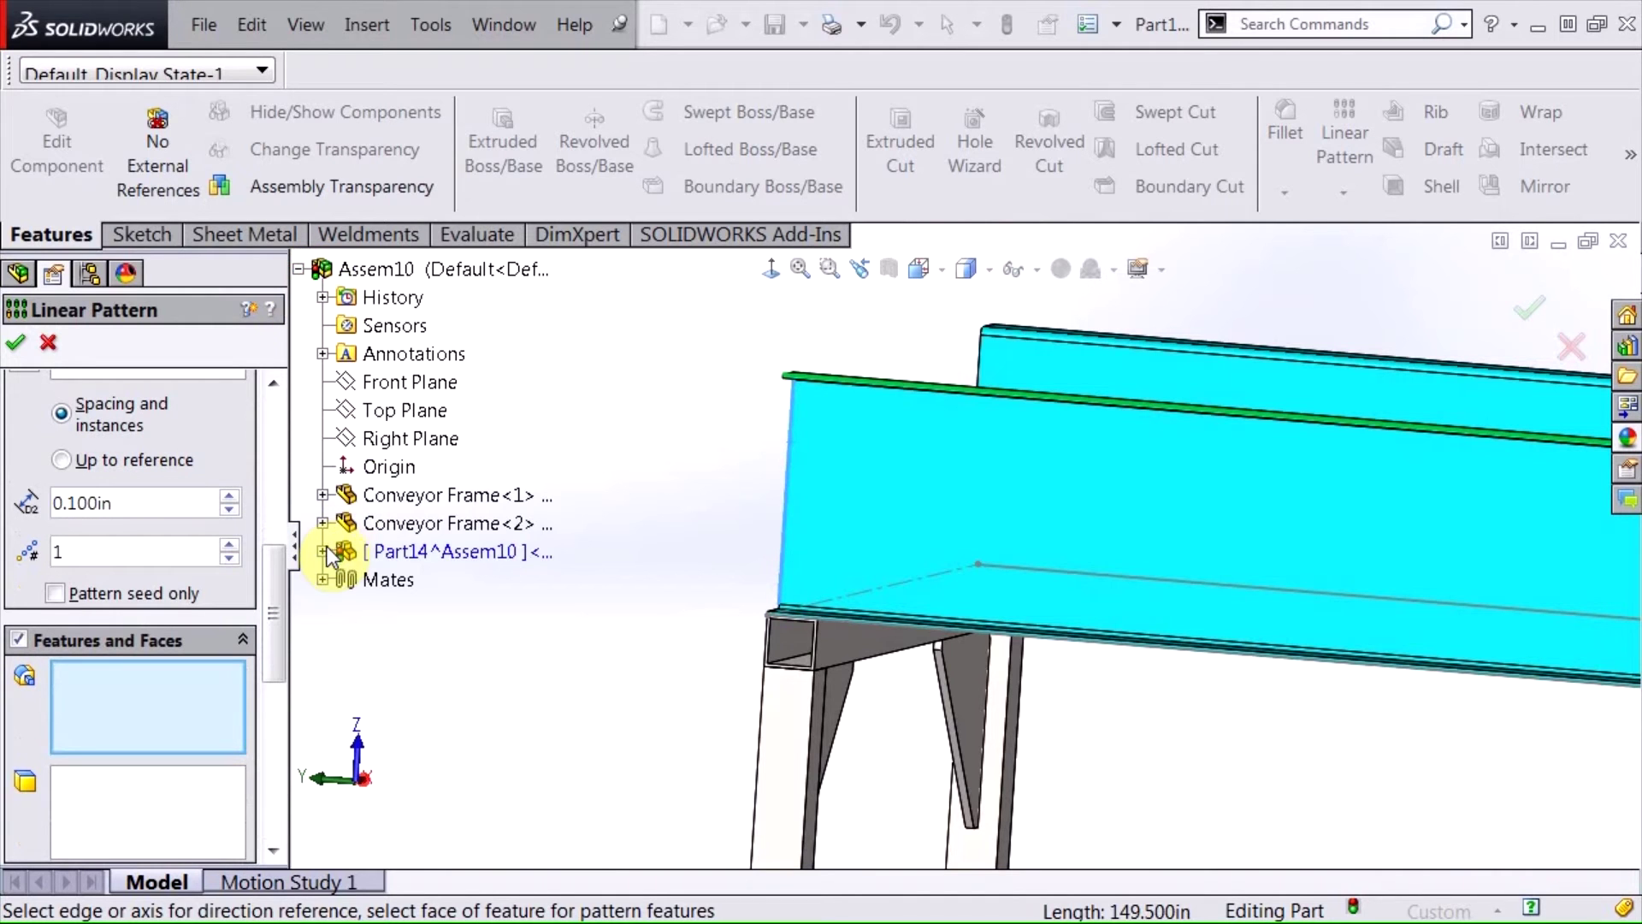
pyautogui.click(323, 552)
pyautogui.click(460, 840)
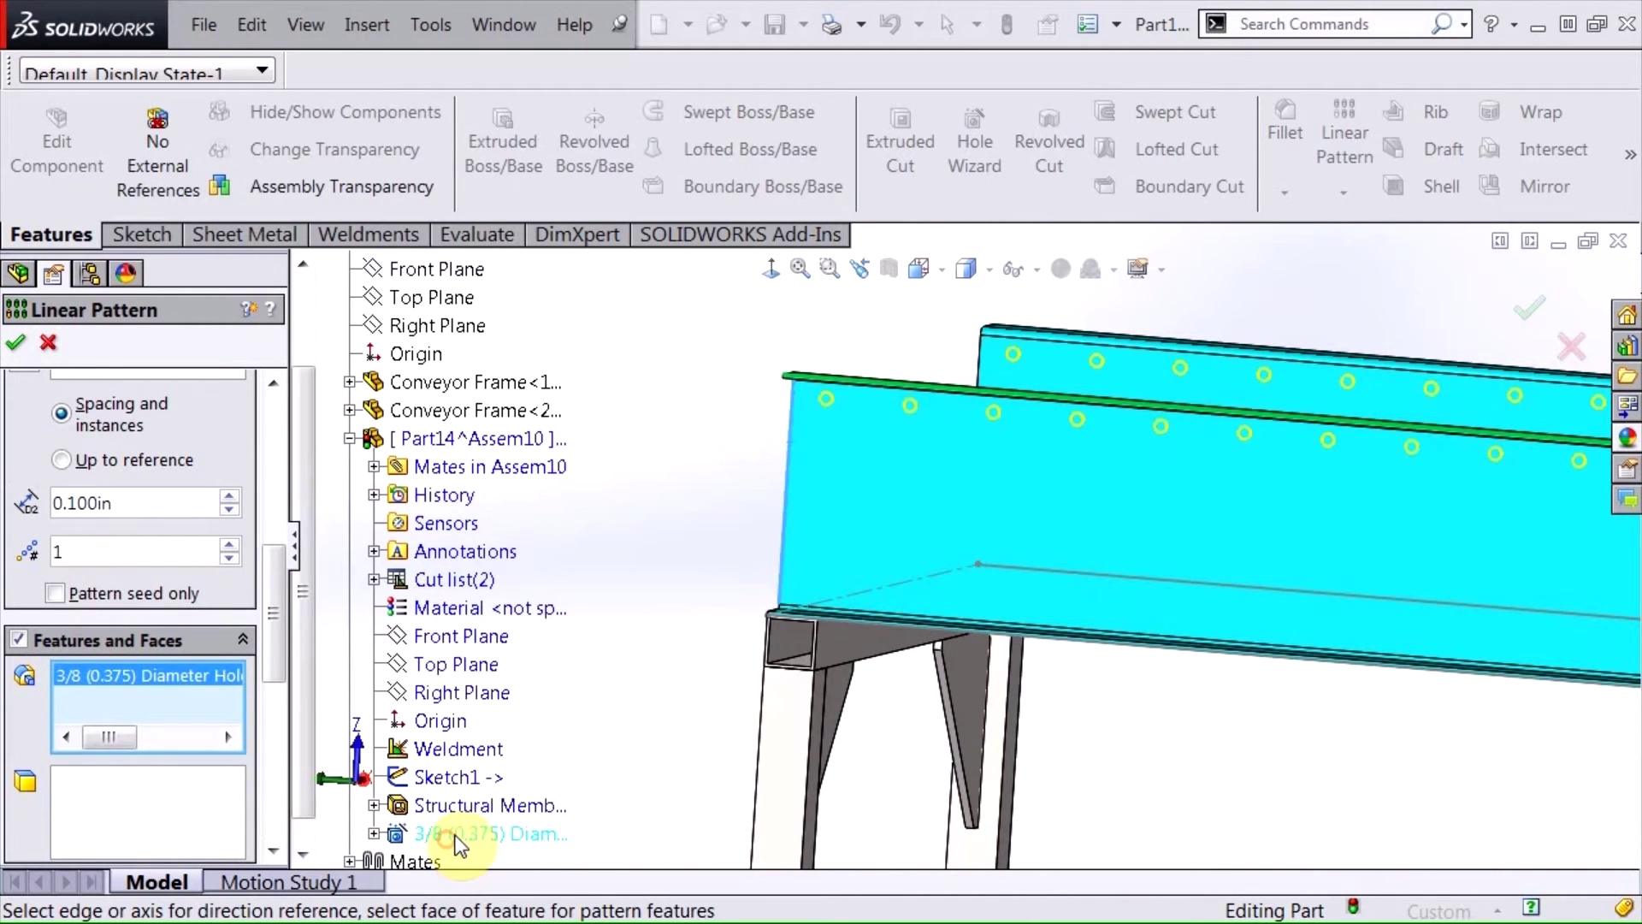
pyautogui.click(15, 344)
# Fit the conveyor in view and leave Edit Component to return to the assembly
pyautogui.scroll(3, 627, 471)
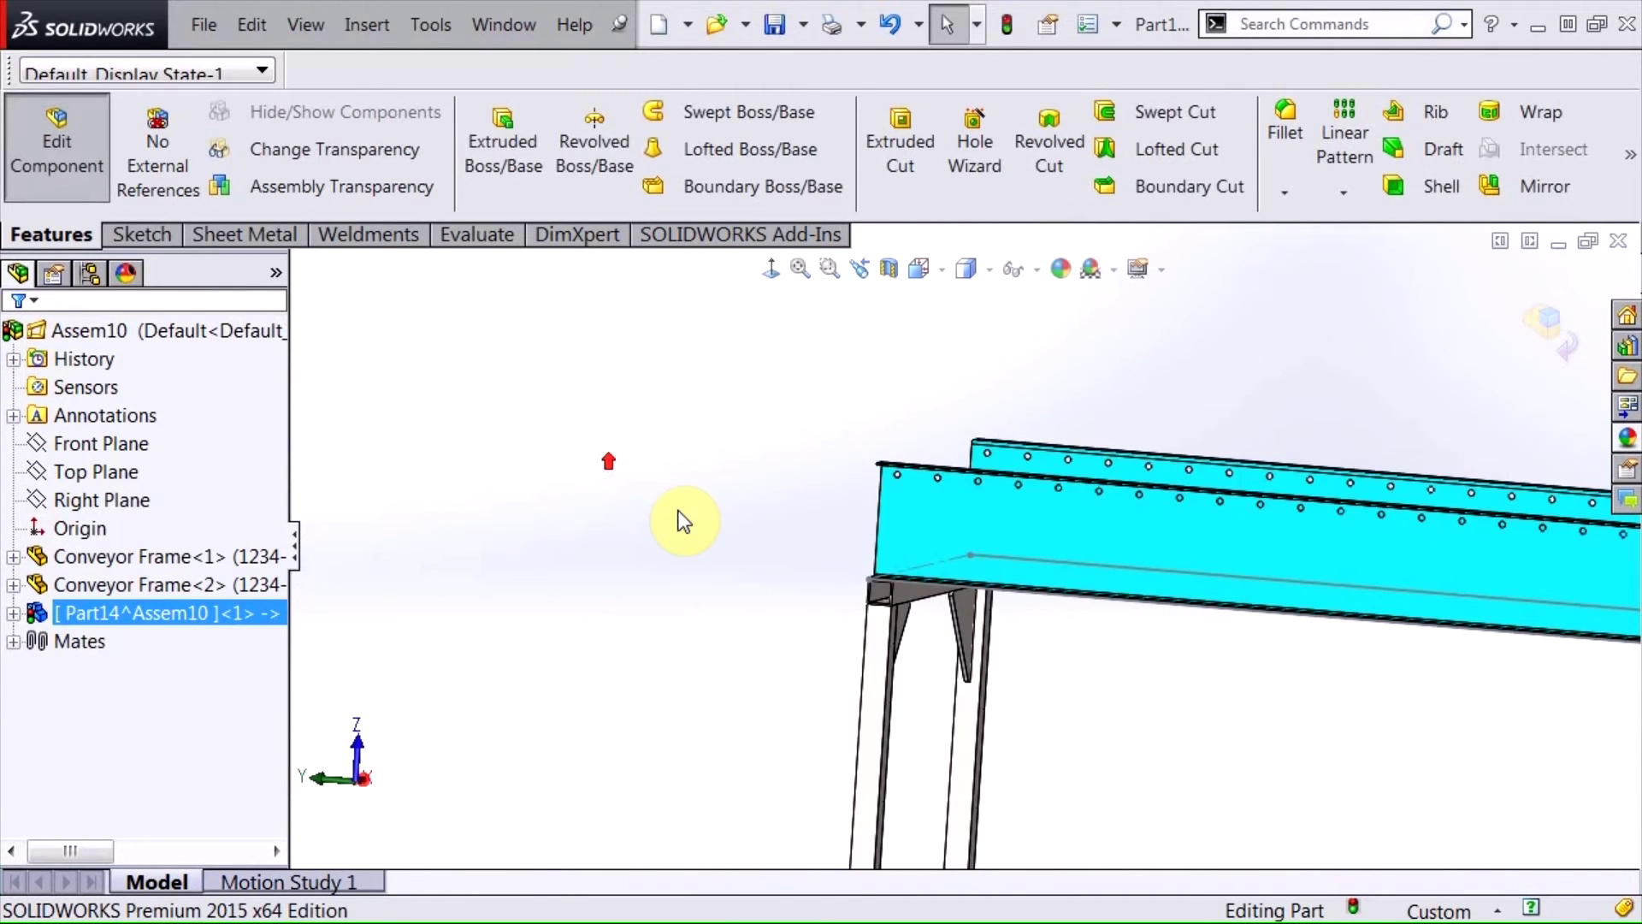
pyautogui.moveTo(681, 520); pyautogui.dragTo(1345, 661, button='middle')
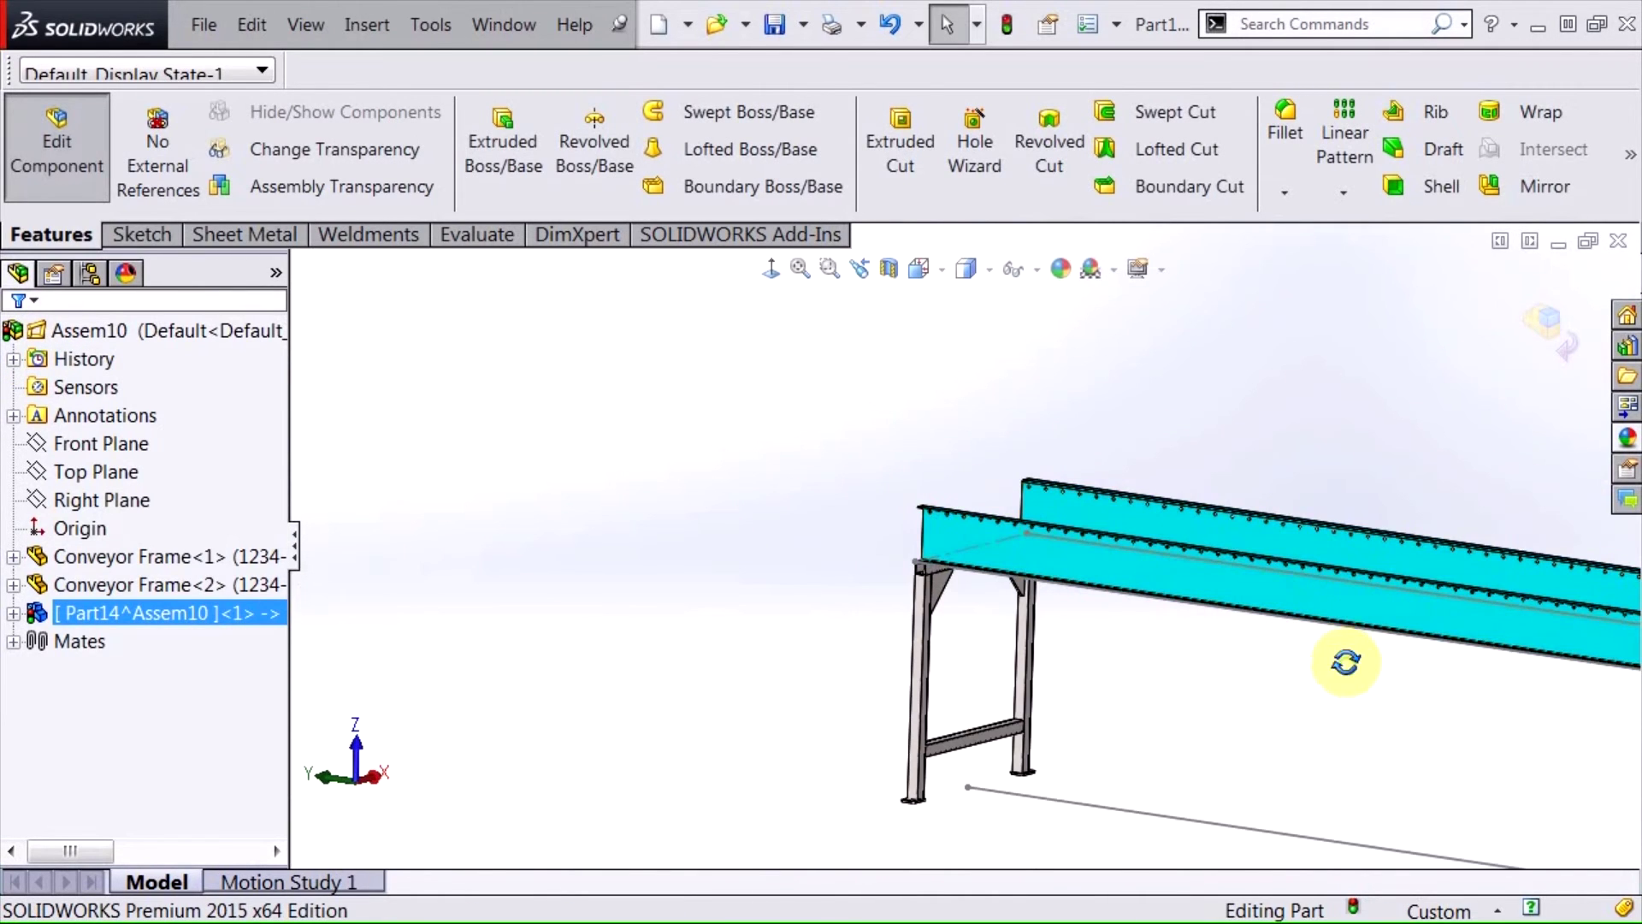
pyautogui.press('f')
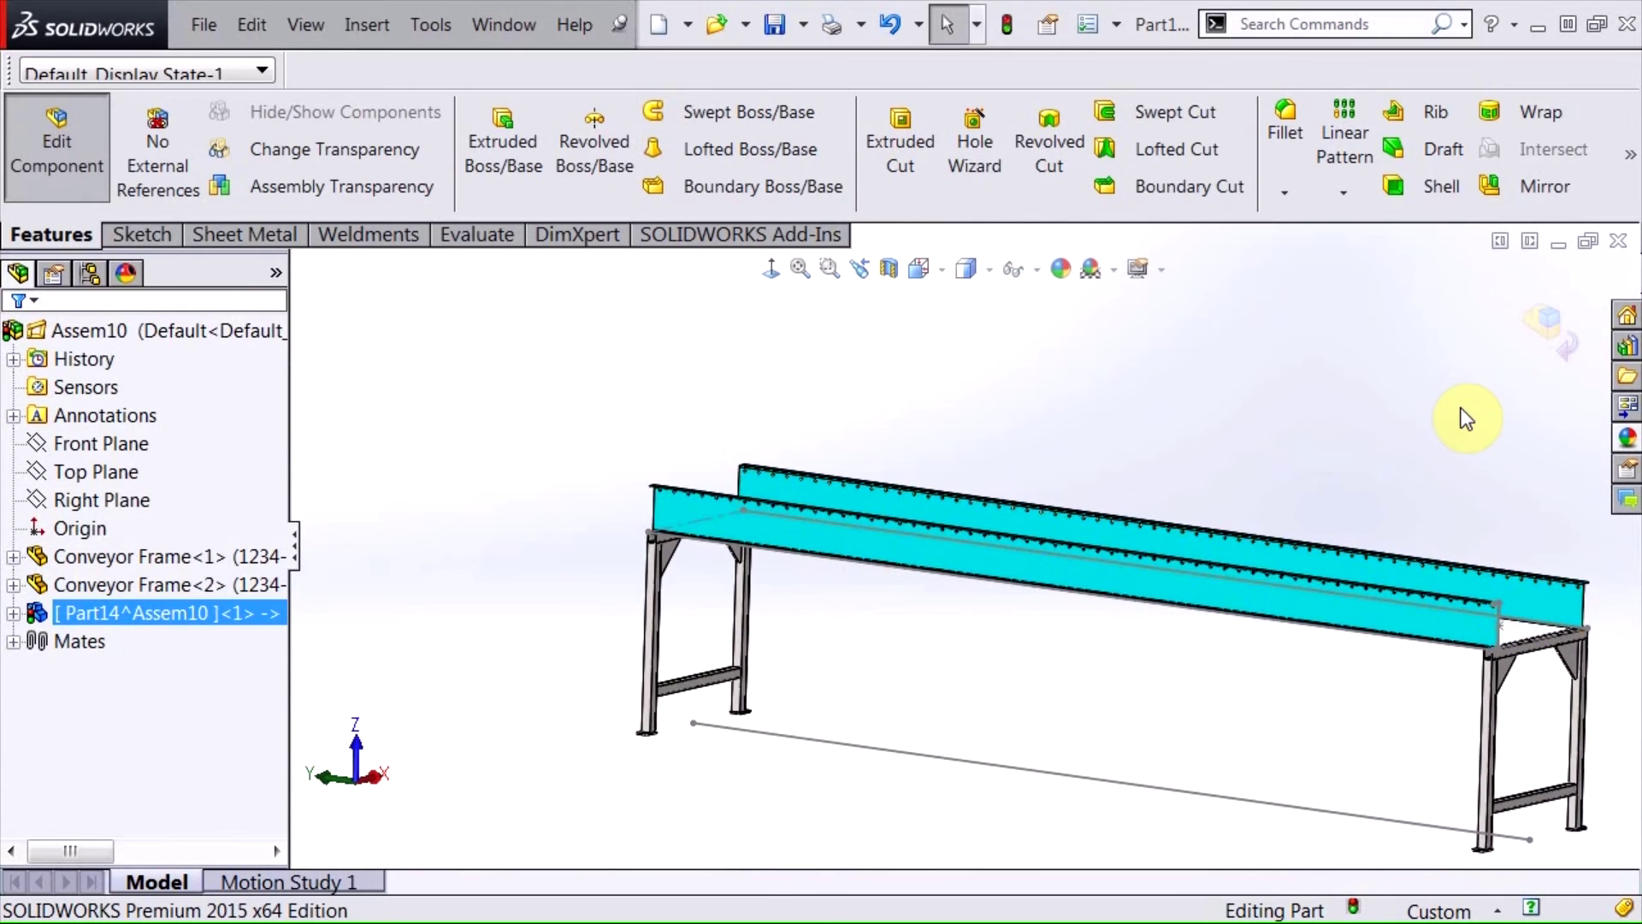
pyautogui.click(1552, 332)
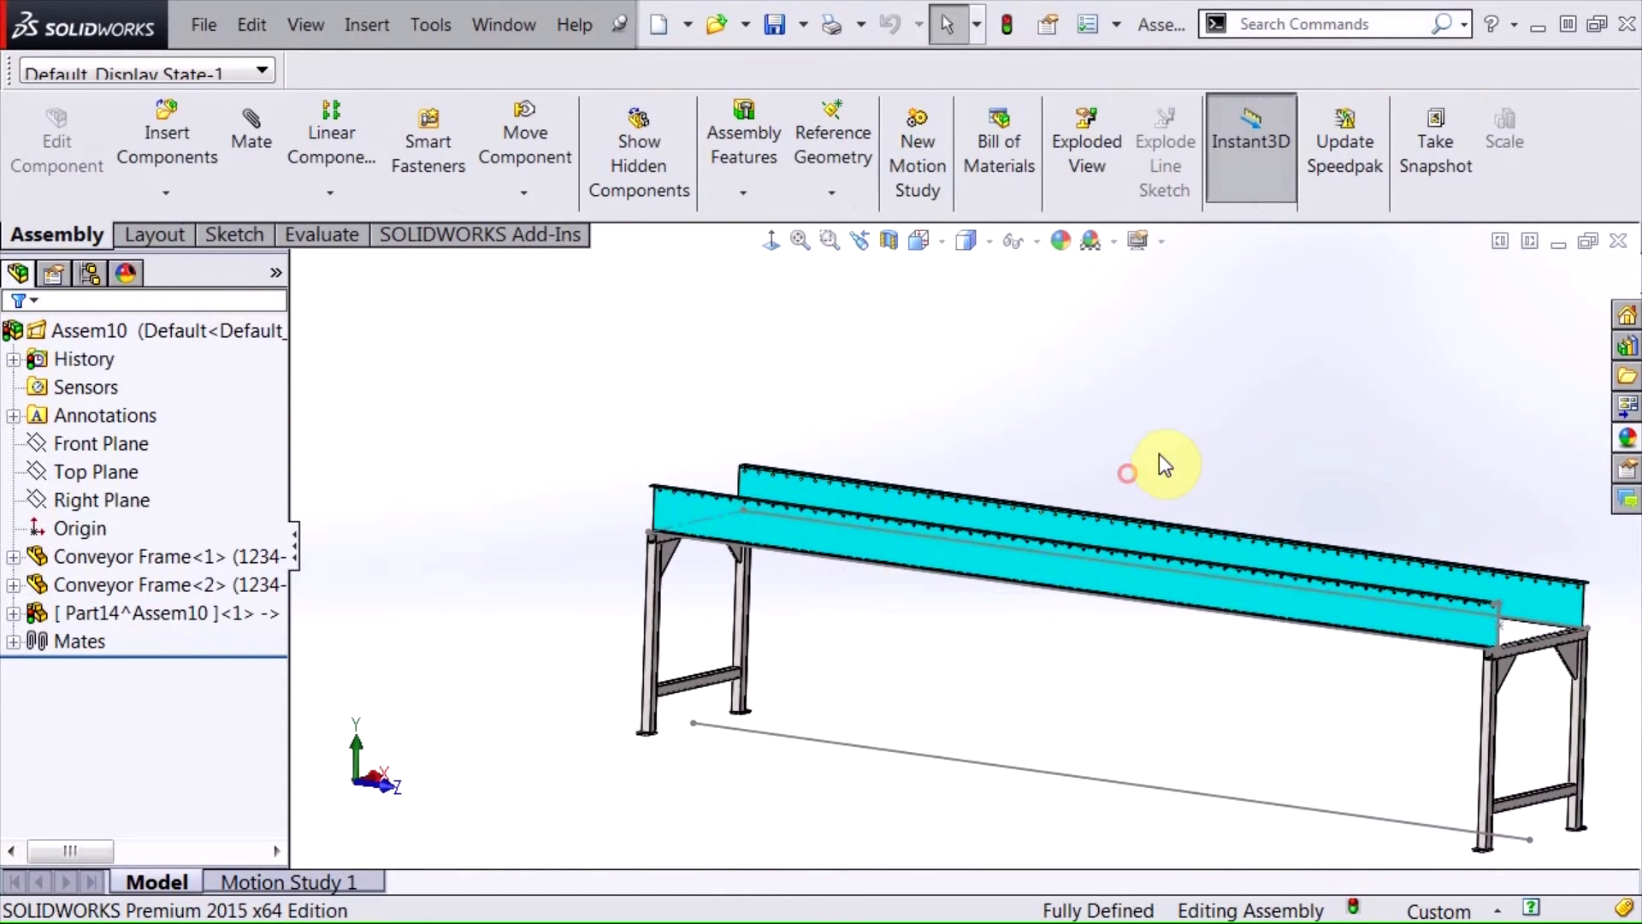
pyautogui.moveTo(1158, 453); pyautogui.dragTo(1156, 504, button='middle')
pyautogui.scroll(-3, 1189, 560)
pyautogui.scroll(3, 967, 522)
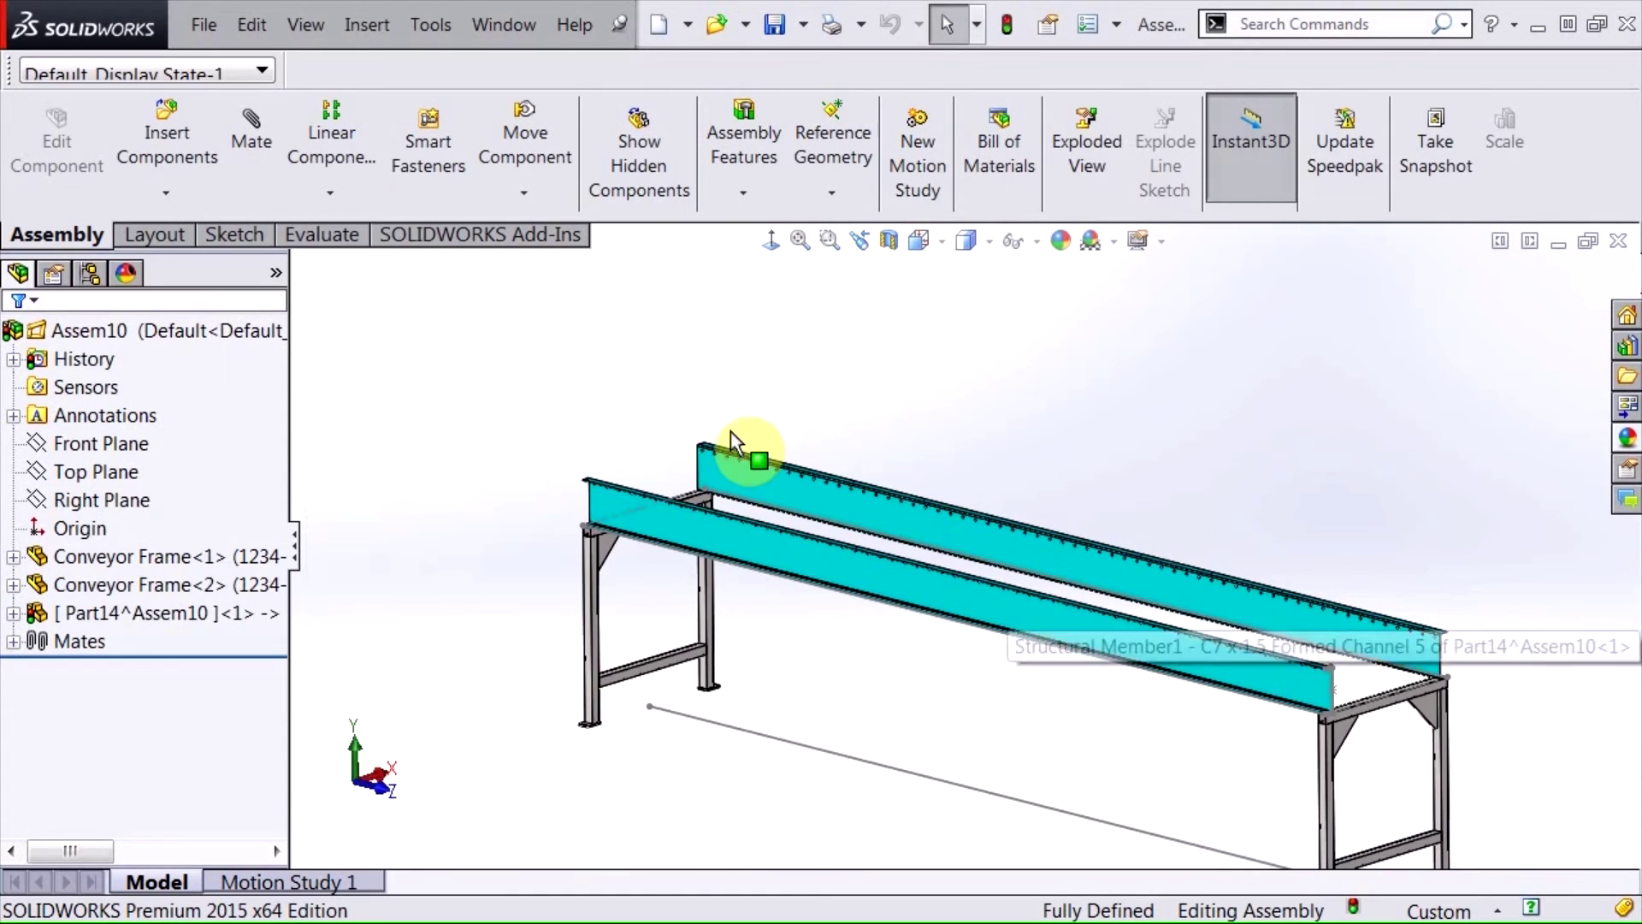
# Insert the part 23in STRAIGHT ROLLER.SLDPRT and place it above the conveyor rails
pyautogui.click(168, 128)
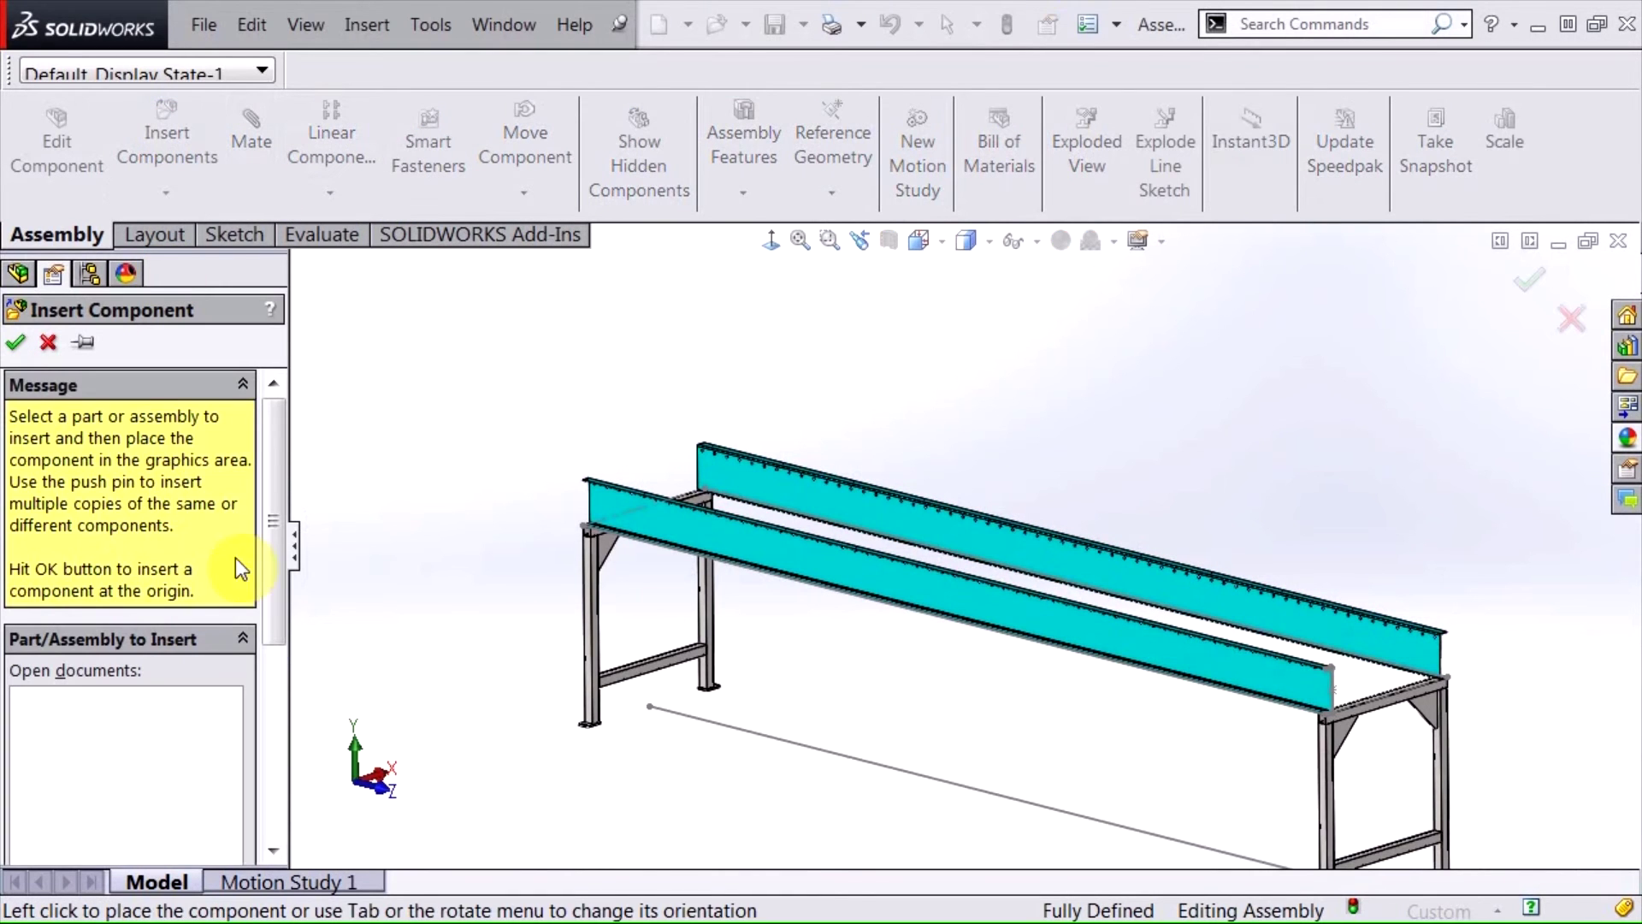
pyautogui.moveTo(267, 513); pyautogui.dragTo(146, 650)
pyautogui.click(142, 648)
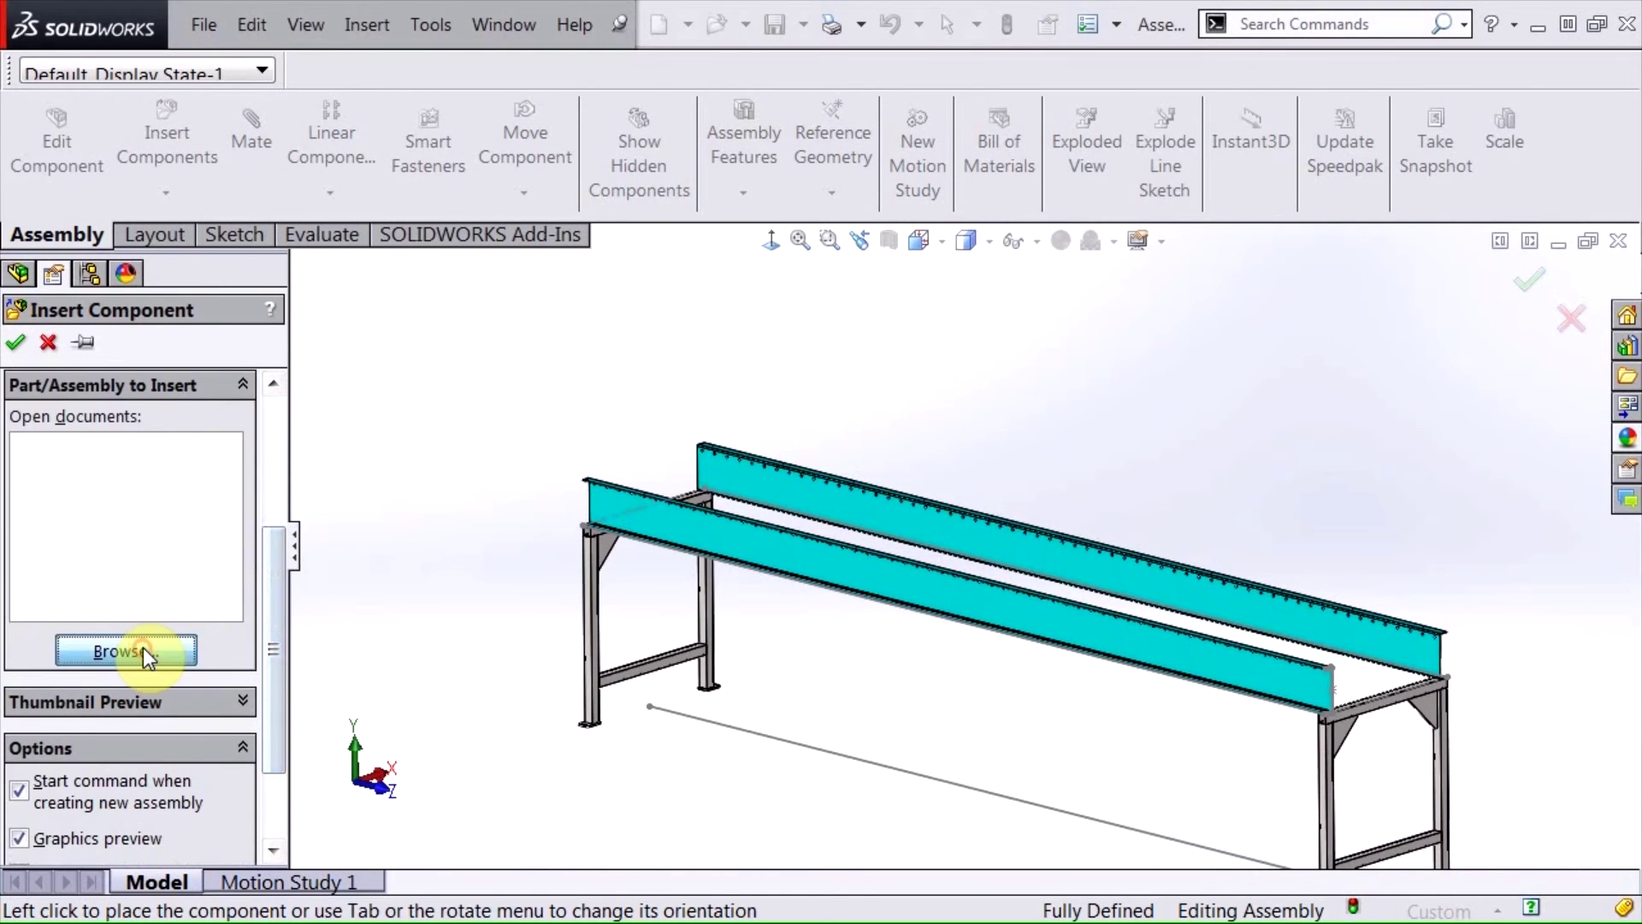
pyautogui.click(590, 324)
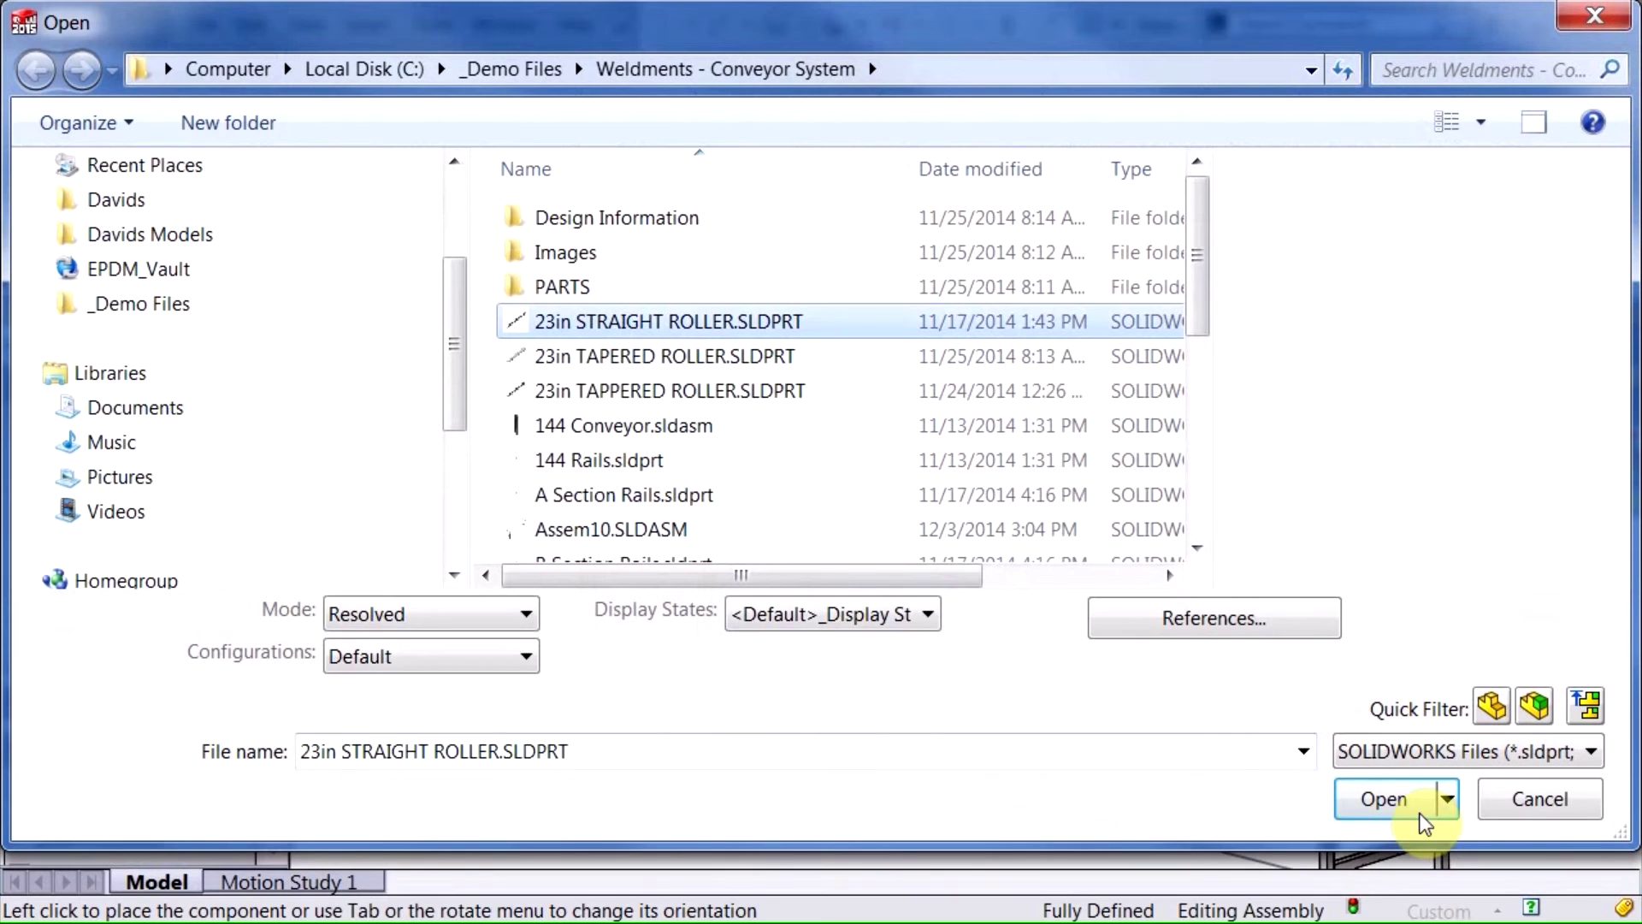
pyautogui.click(1389, 798)
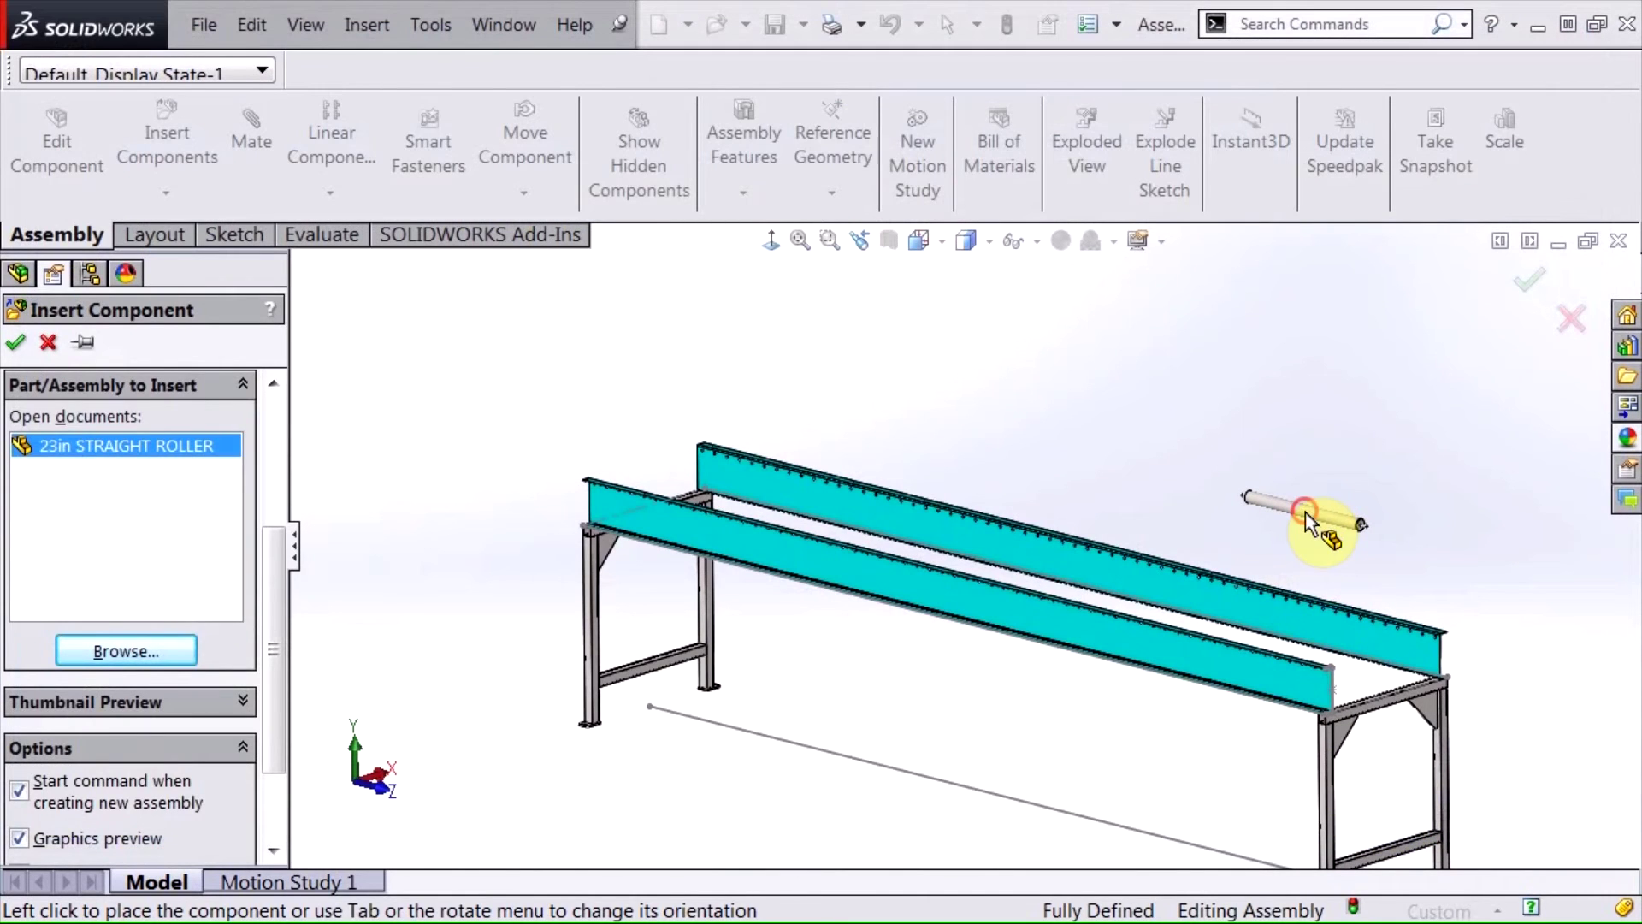
pyautogui.click(1310, 552)
pyautogui.scroll(-3, 1363, 561)
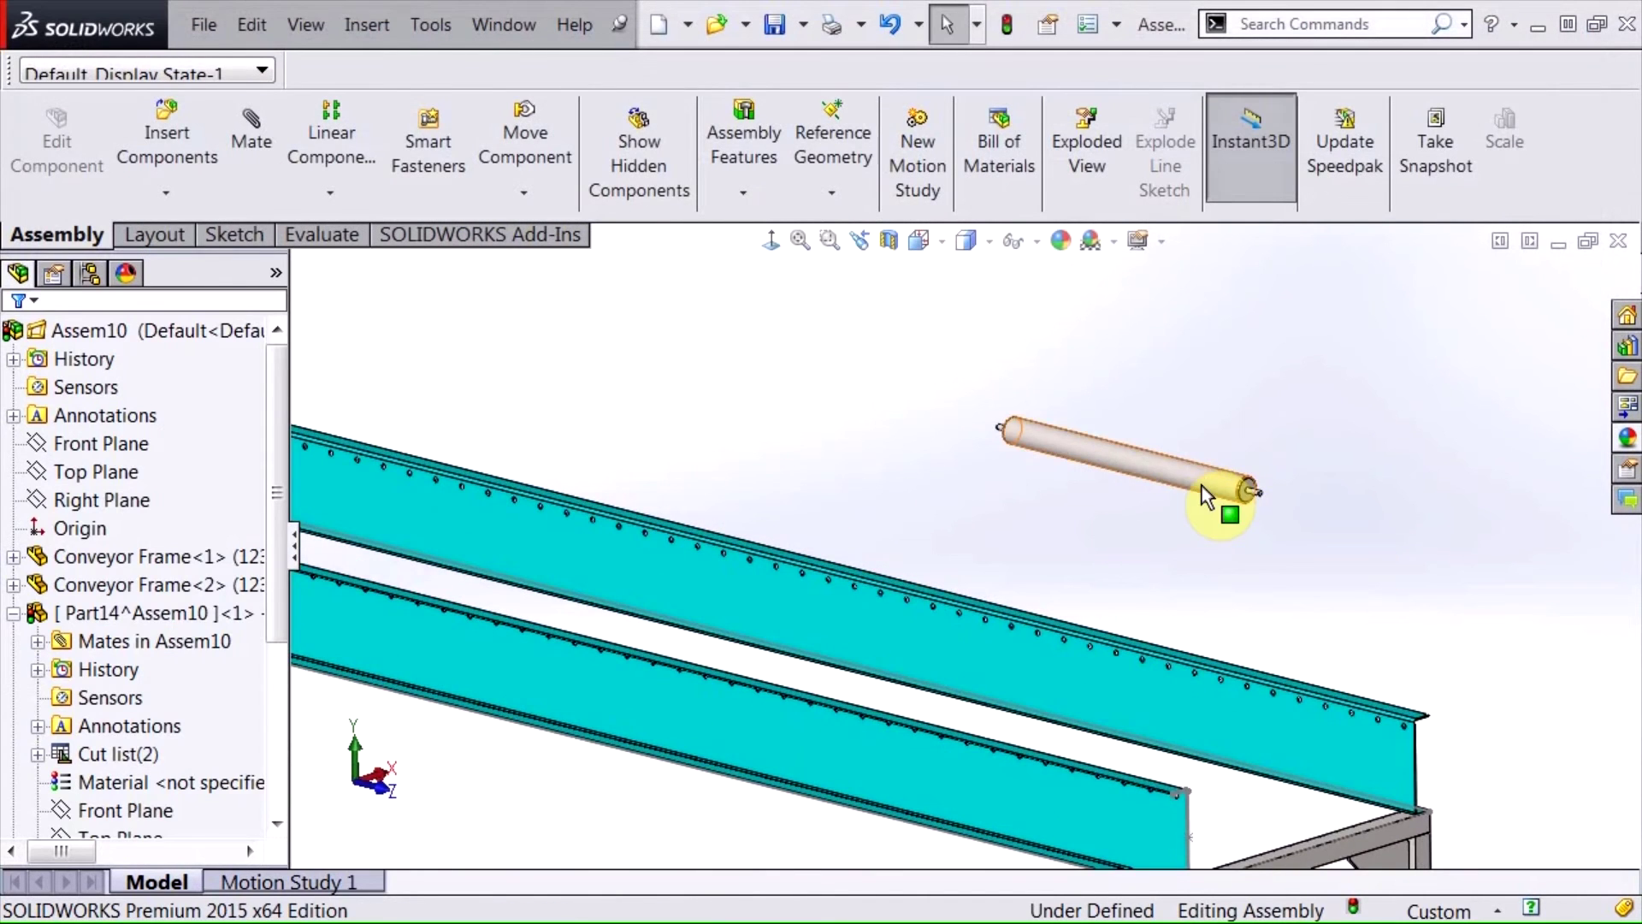
# Pick the roller face and a rail hole edge and apply a Concentric mate
pyautogui.click(1202, 486)
pyautogui.scroll(-3, 1125, 720)
pyautogui.scroll(-4, 1327, 634)
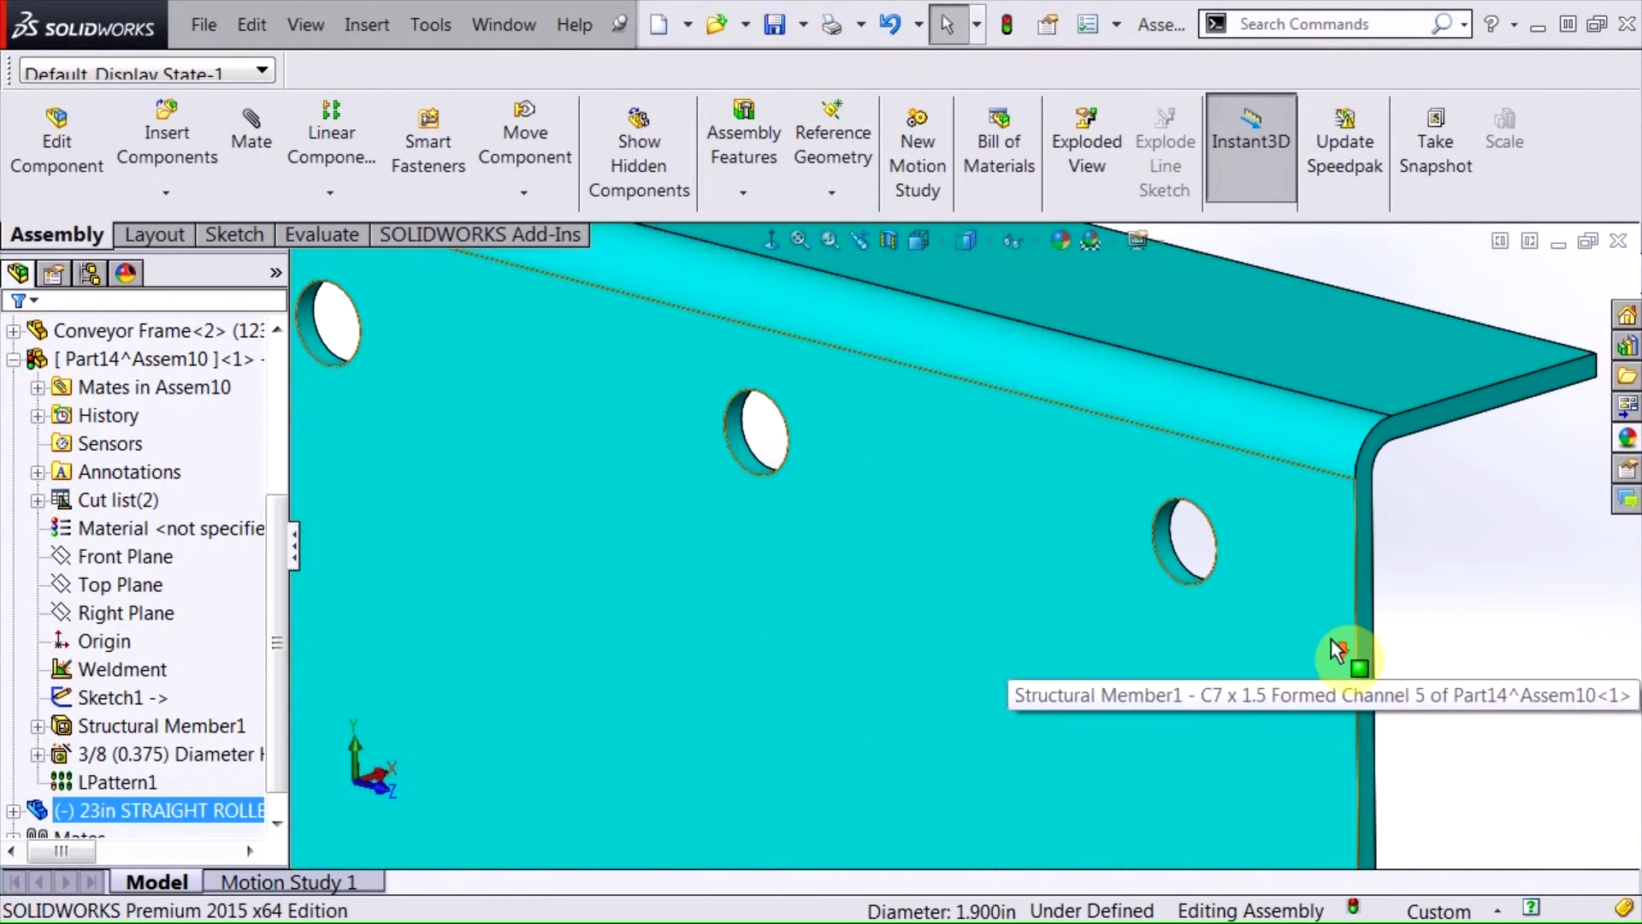
pyautogui.keyDown('ctrl'); pyautogui.click(1178, 561); pyautogui.keyUp('ctrl')
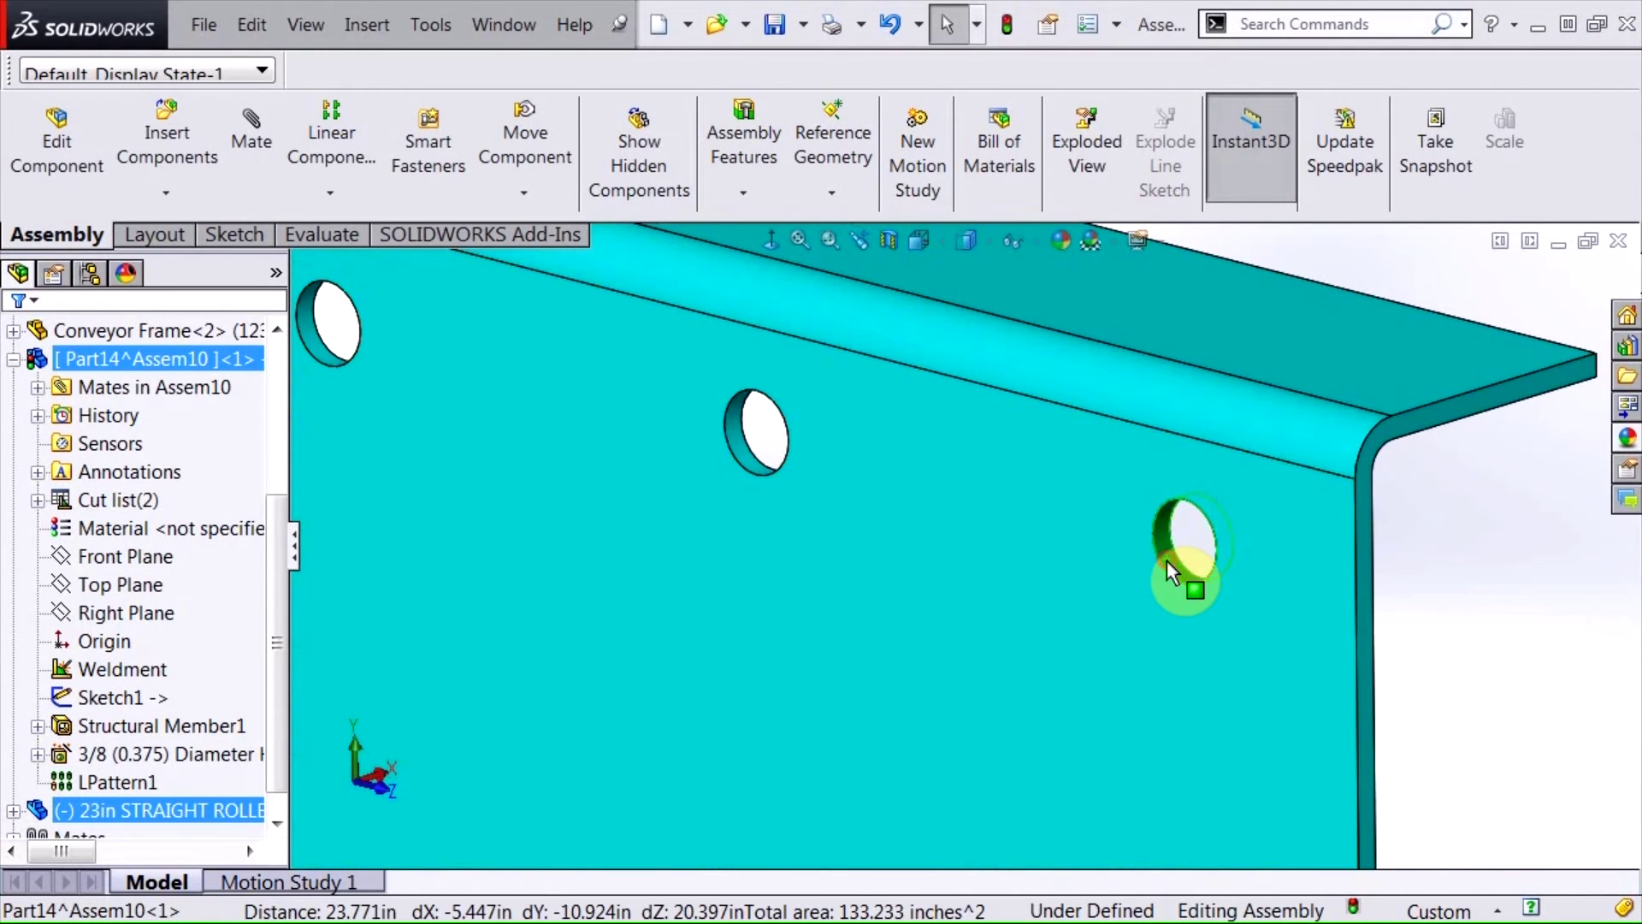
pyautogui.click(1359, 539)
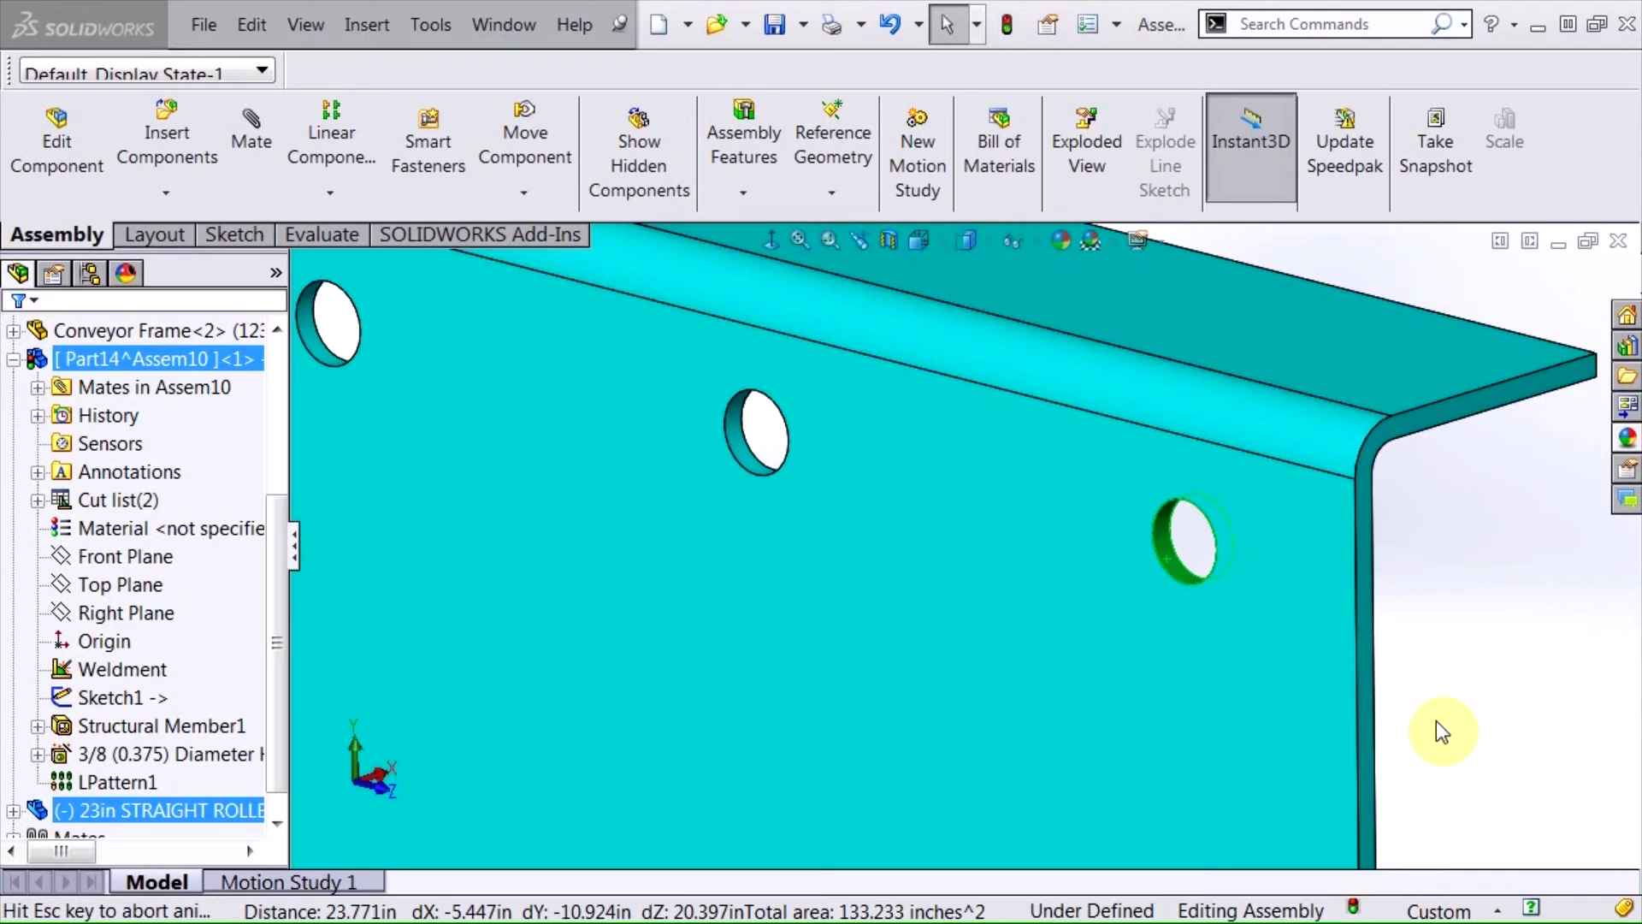
# Drag the roller down between the two channel rails and select the front channel rail
pyautogui.scroll(5, 1435, 720)
pyautogui.moveTo(1258, 484); pyautogui.dragTo(823, 654)
pyautogui.click(778, 681)
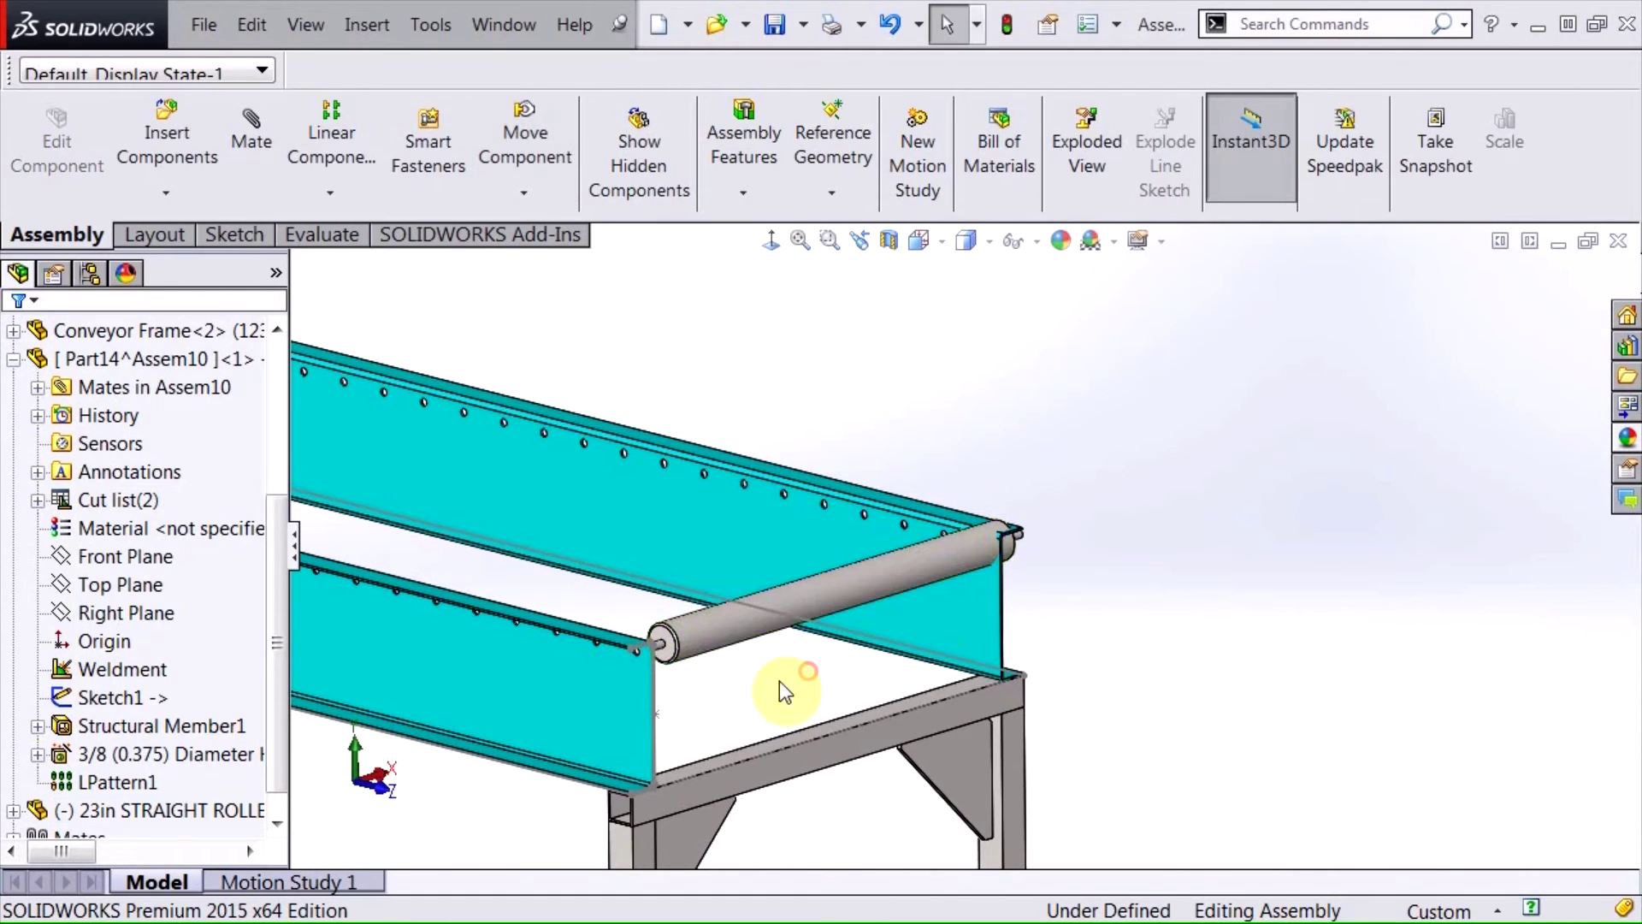
pyautogui.scroll(-3, 753, 670)
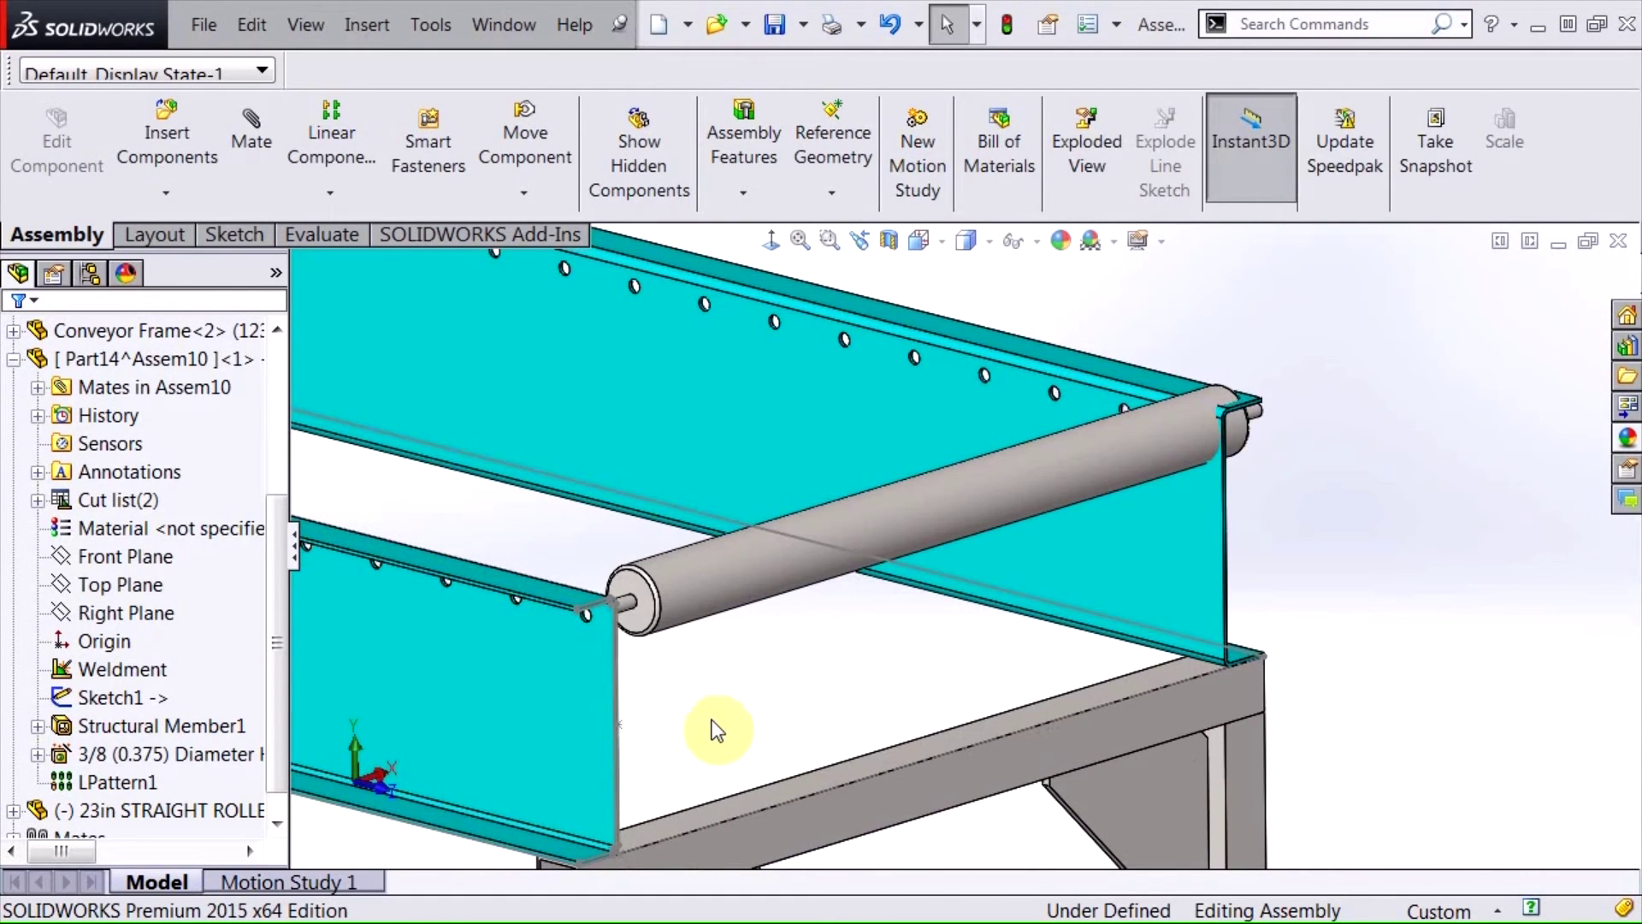
pyautogui.click(575, 676)
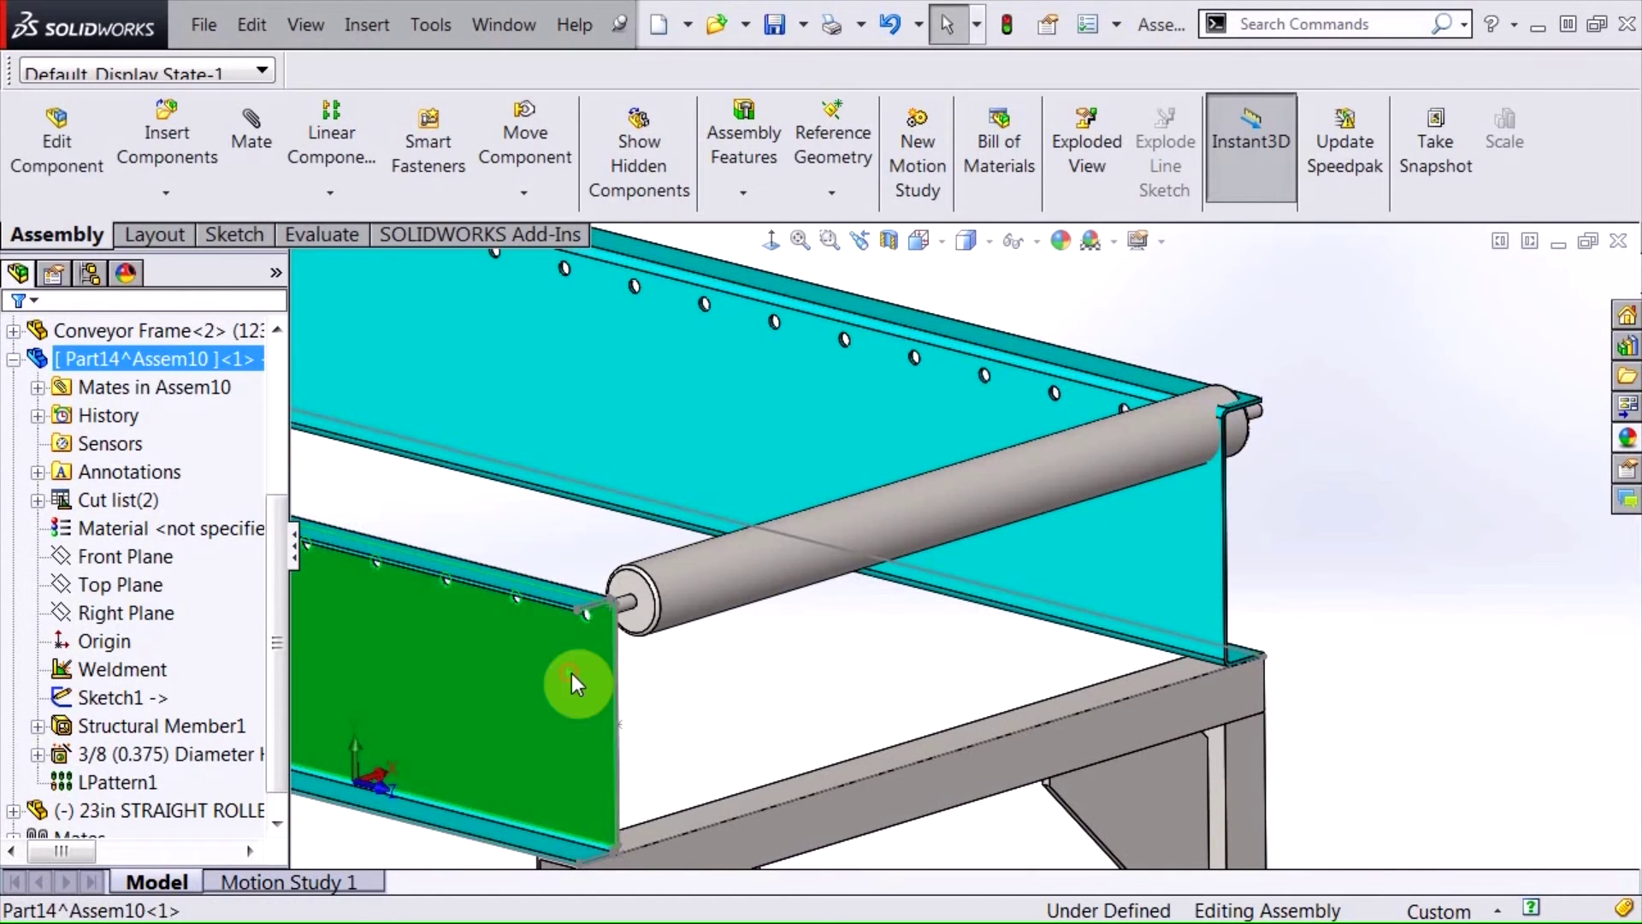
# Centre the roller with a Width mate between the channel inner faces and the roller ends
pyautogui.keyDown('ctrl'); pyautogui.click(645, 623); pyautogui.keyUp('ctrl')
pyautogui.moveTo(1082, 671); pyautogui.dragTo(1100, 521, button='middle')
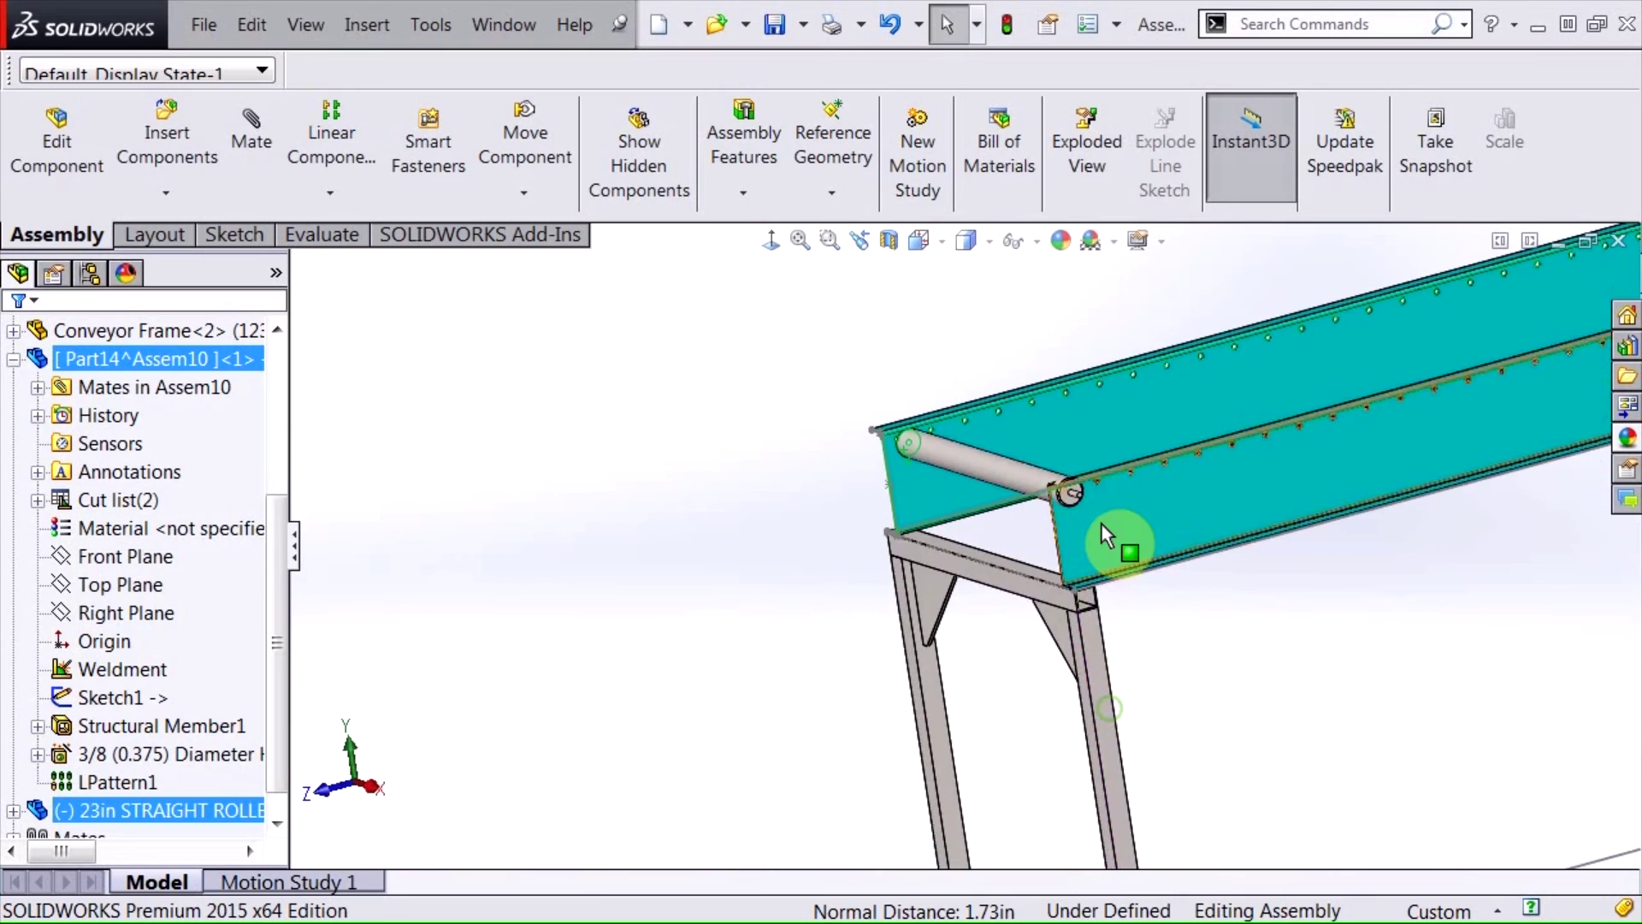
pyautogui.scroll(-5, 1101, 521)
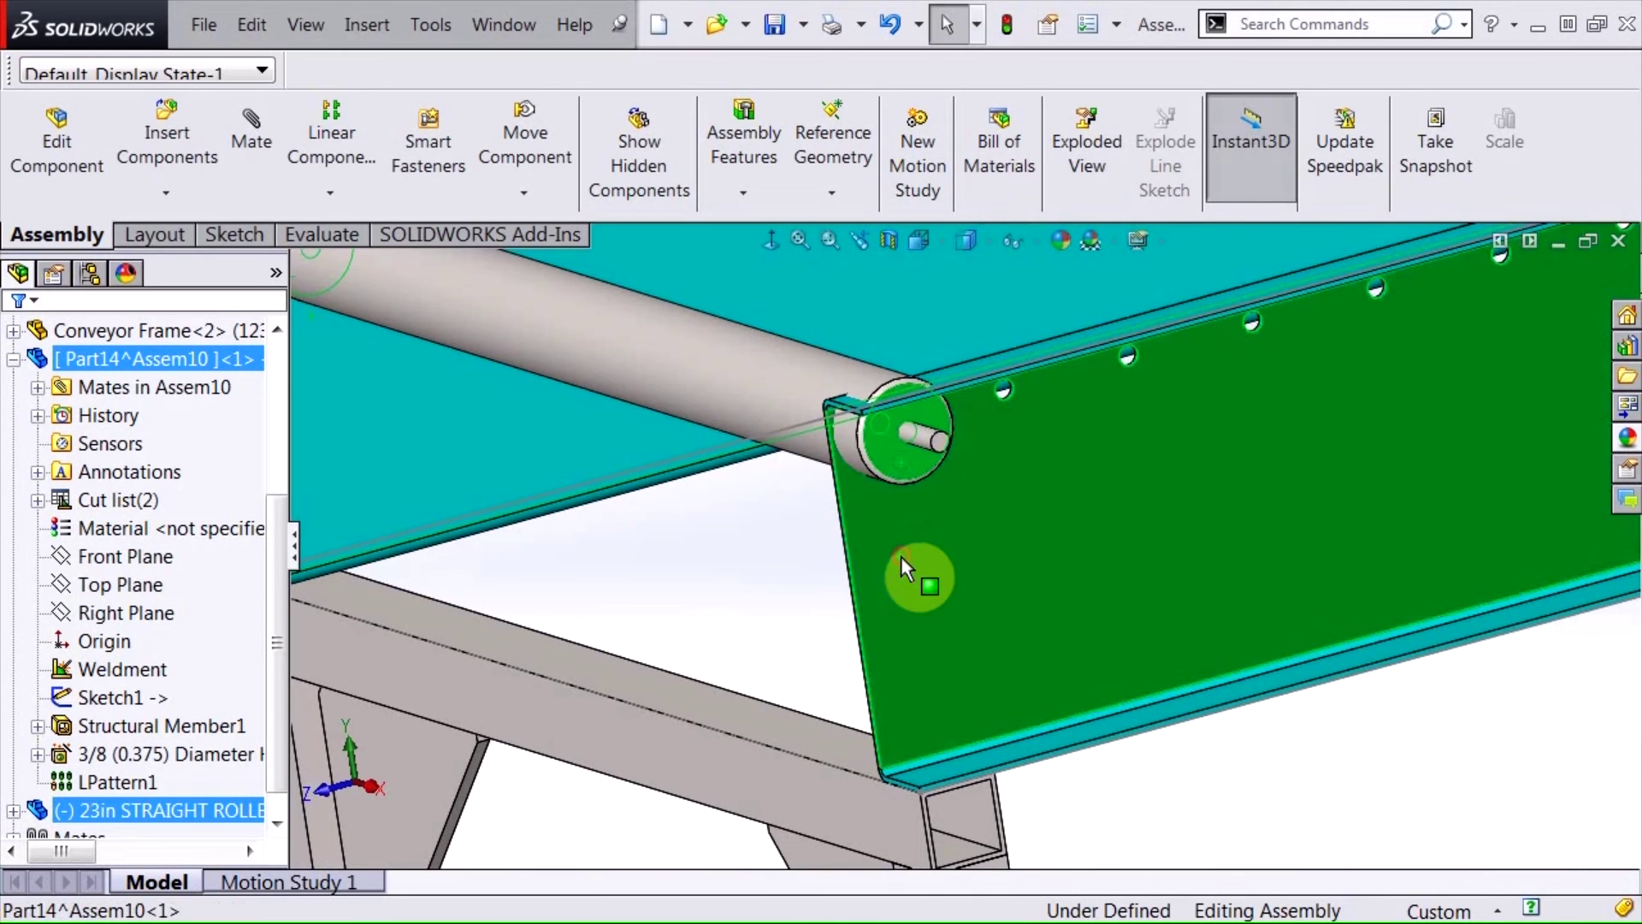
pyautogui.click(901, 555)
pyautogui.click(1136, 433)
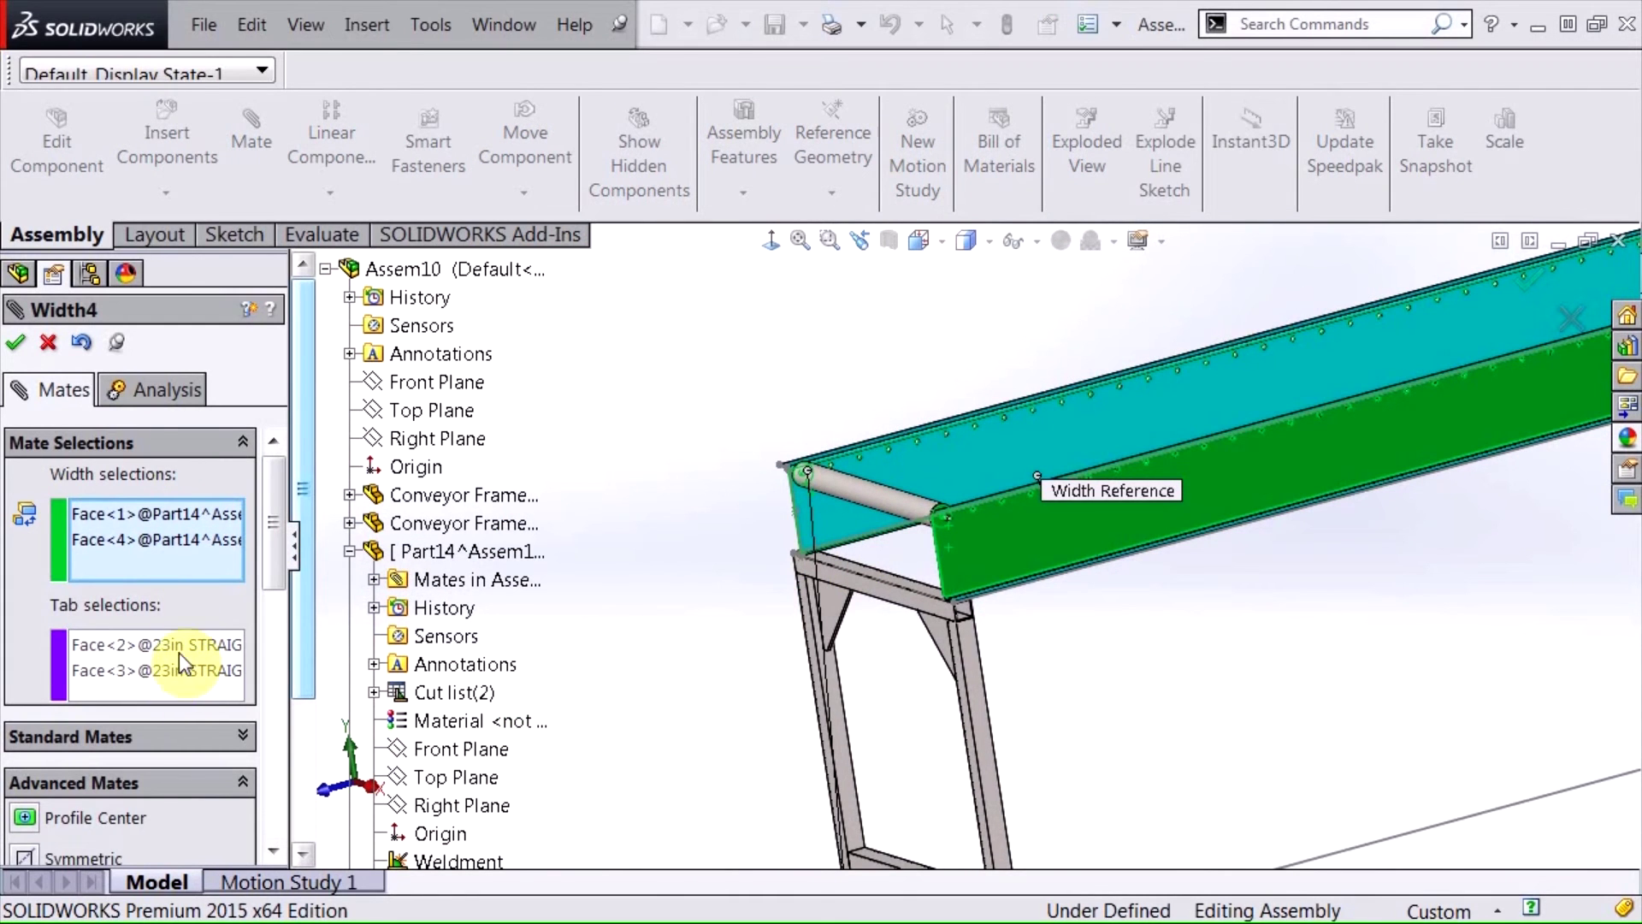
pyautogui.click(17, 343)
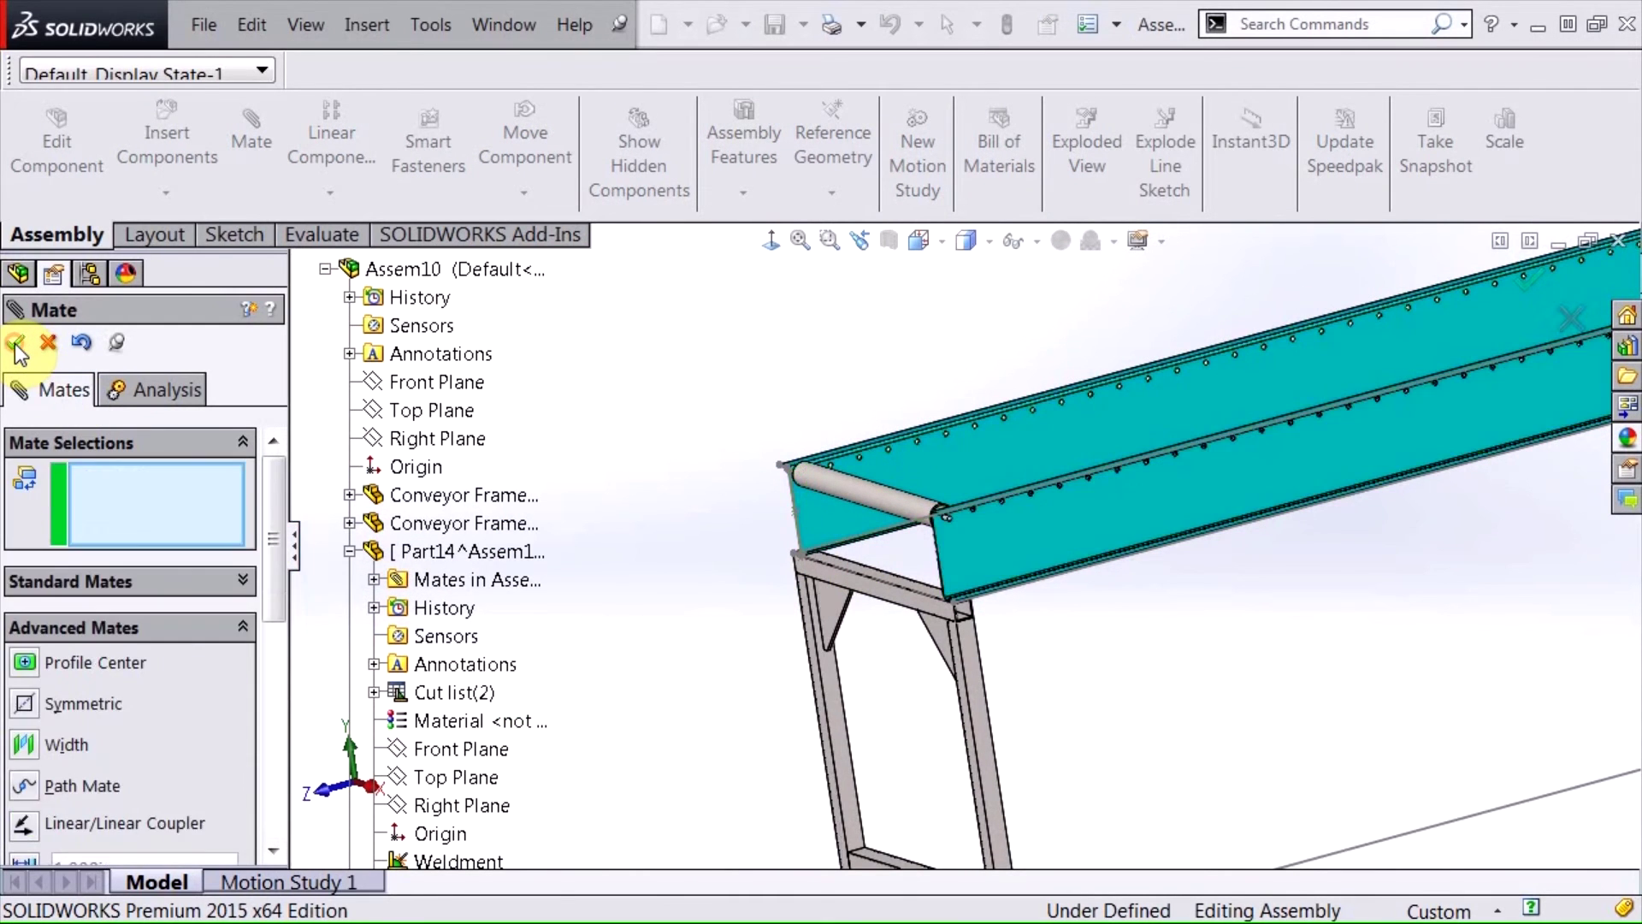
pyautogui.click(15, 344)
pyautogui.moveTo(609, 588); pyautogui.dragTo(717, 624, button='middle')
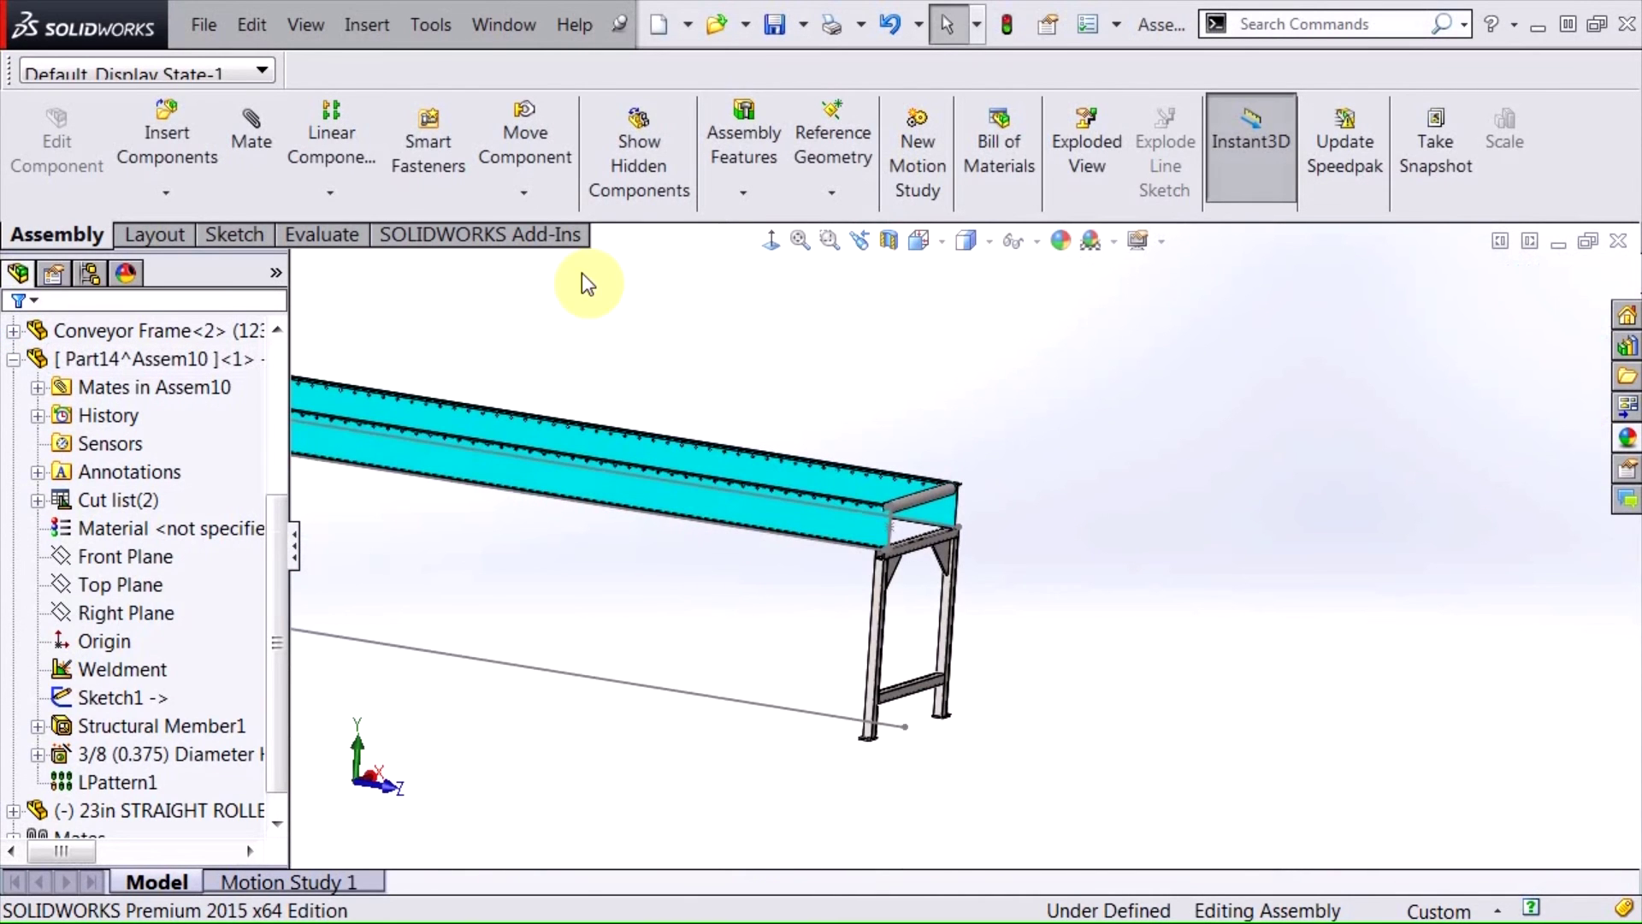
# Pattern the straight roller with a Pattern Driven Component Pattern driven by the rail's LPattern1 holes
pyautogui.click(331, 192)
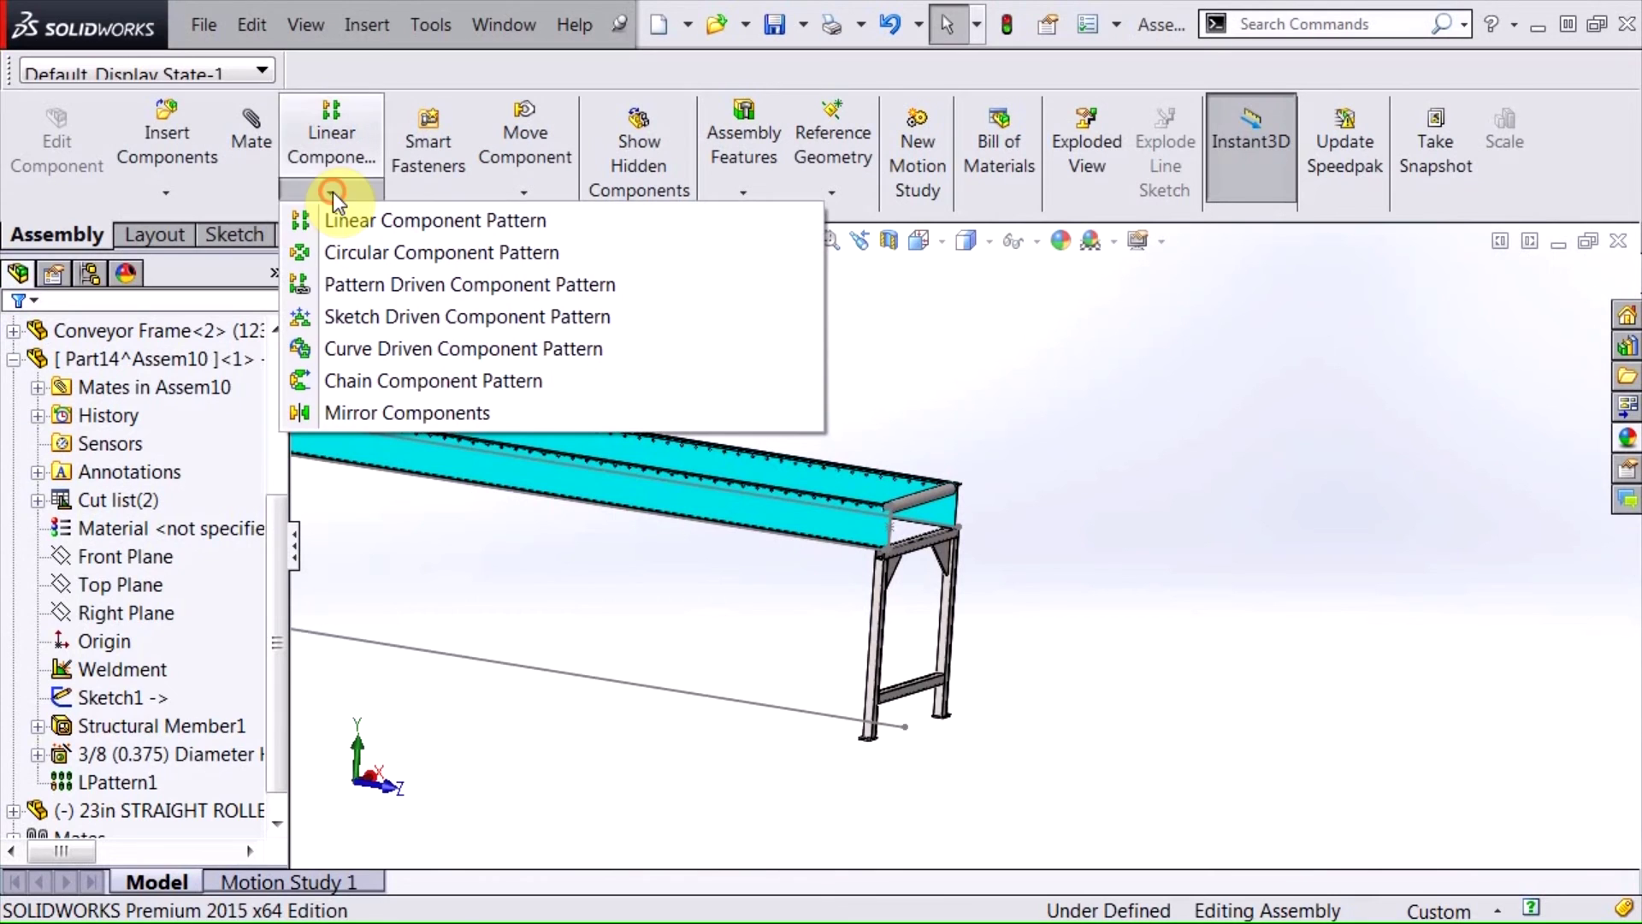
pyautogui.click(359, 290)
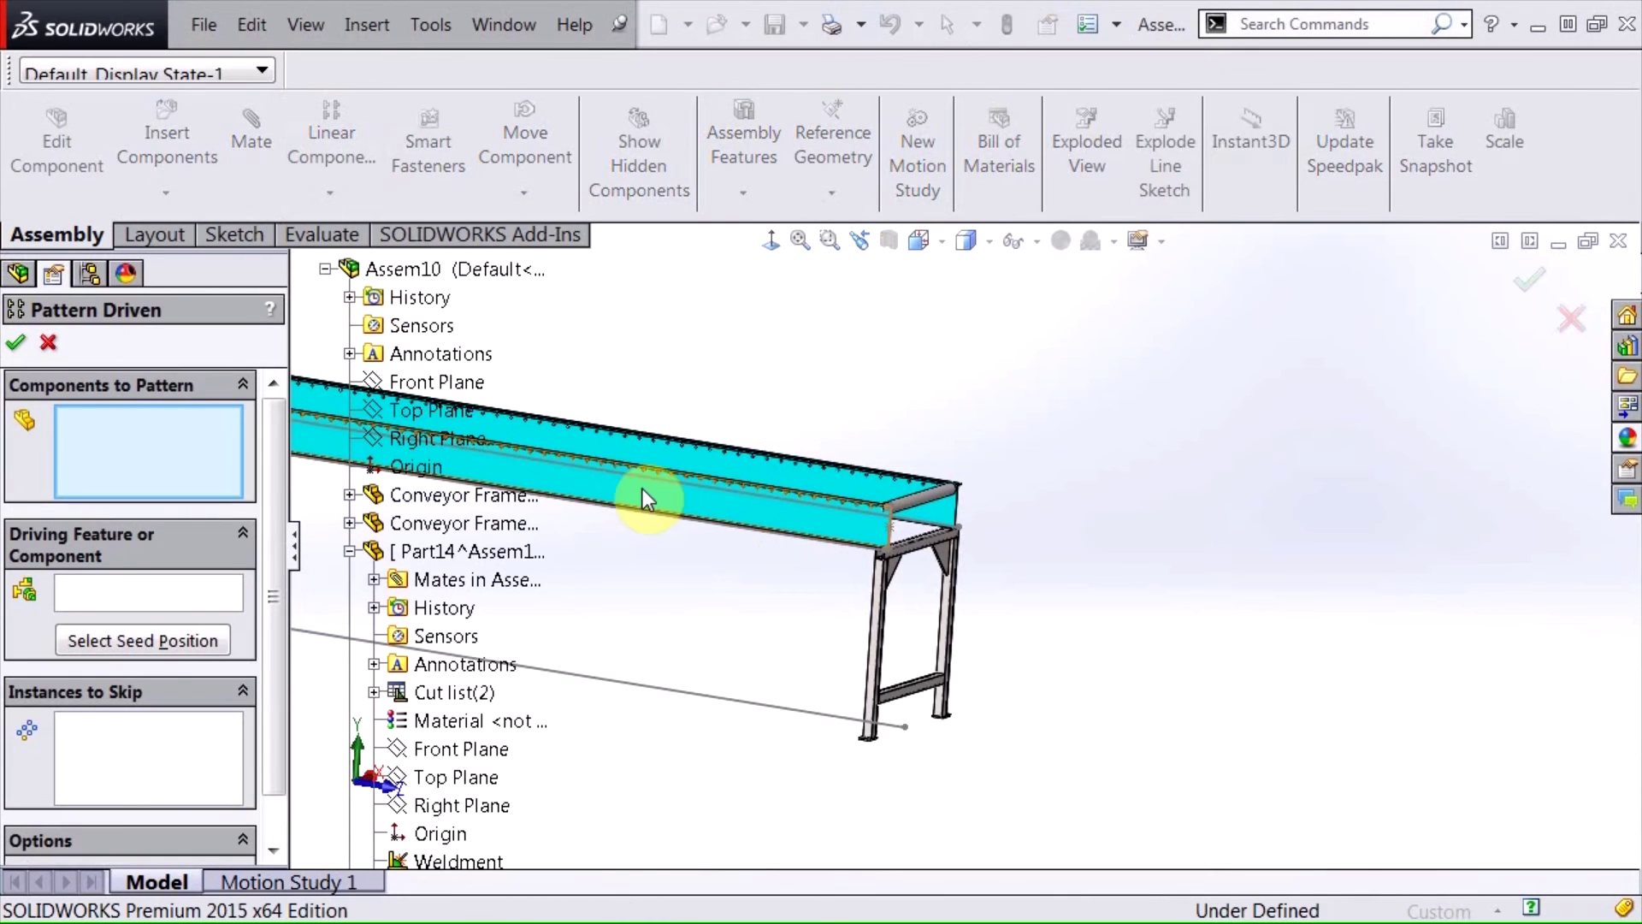
pyautogui.scroll(-3, 1076, 488)
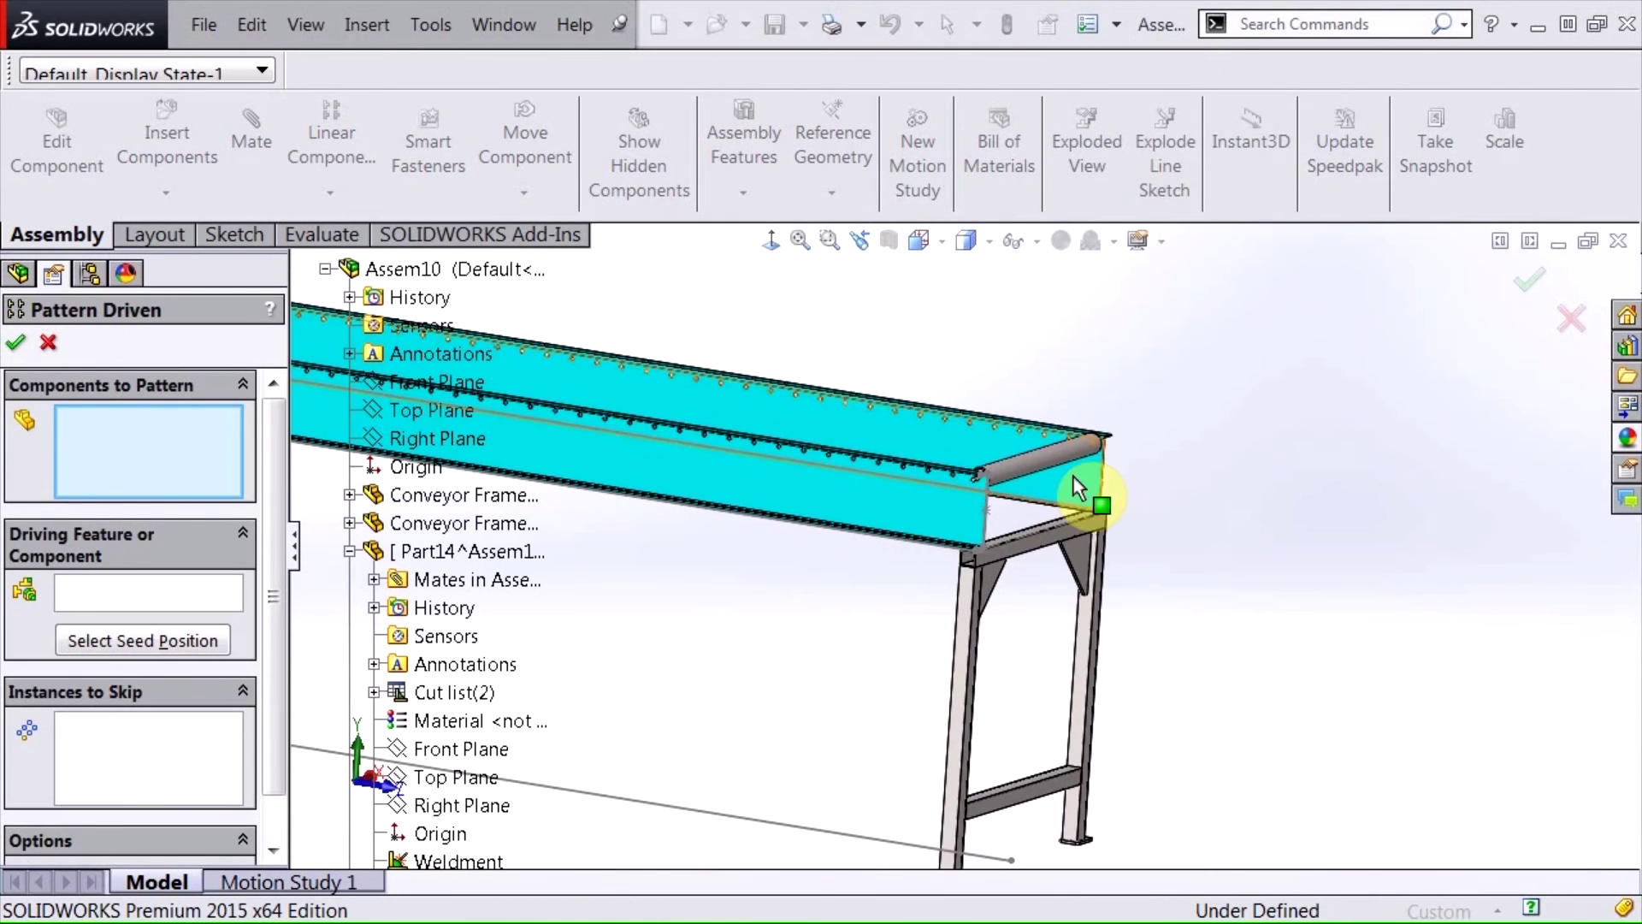
pyautogui.click(1026, 459)
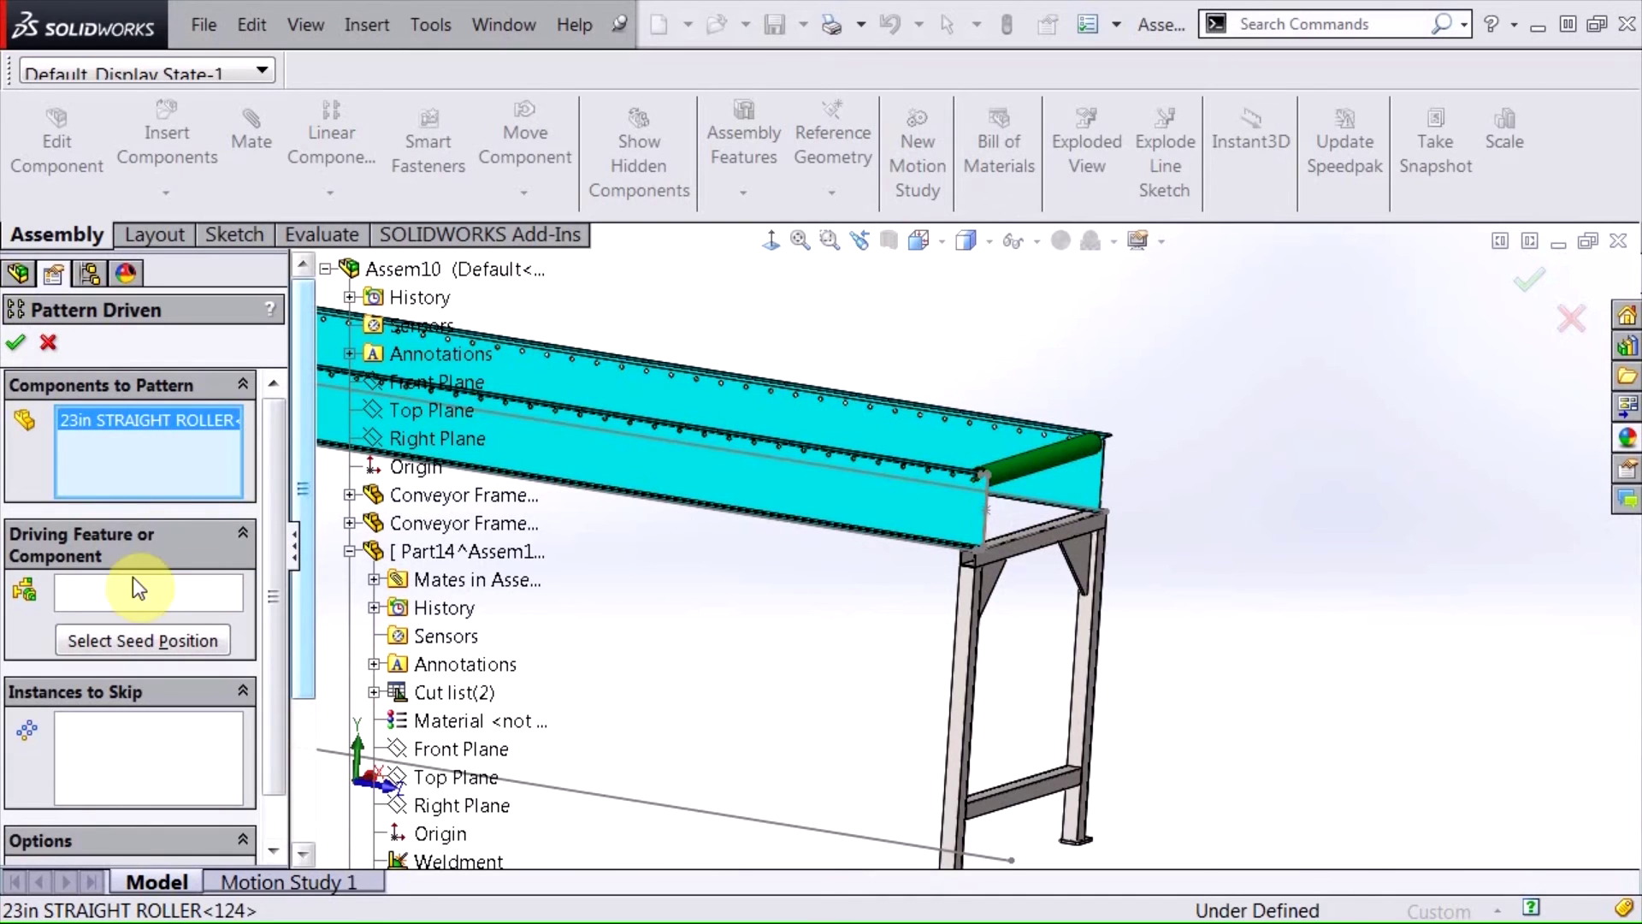
pyautogui.click(140, 600)
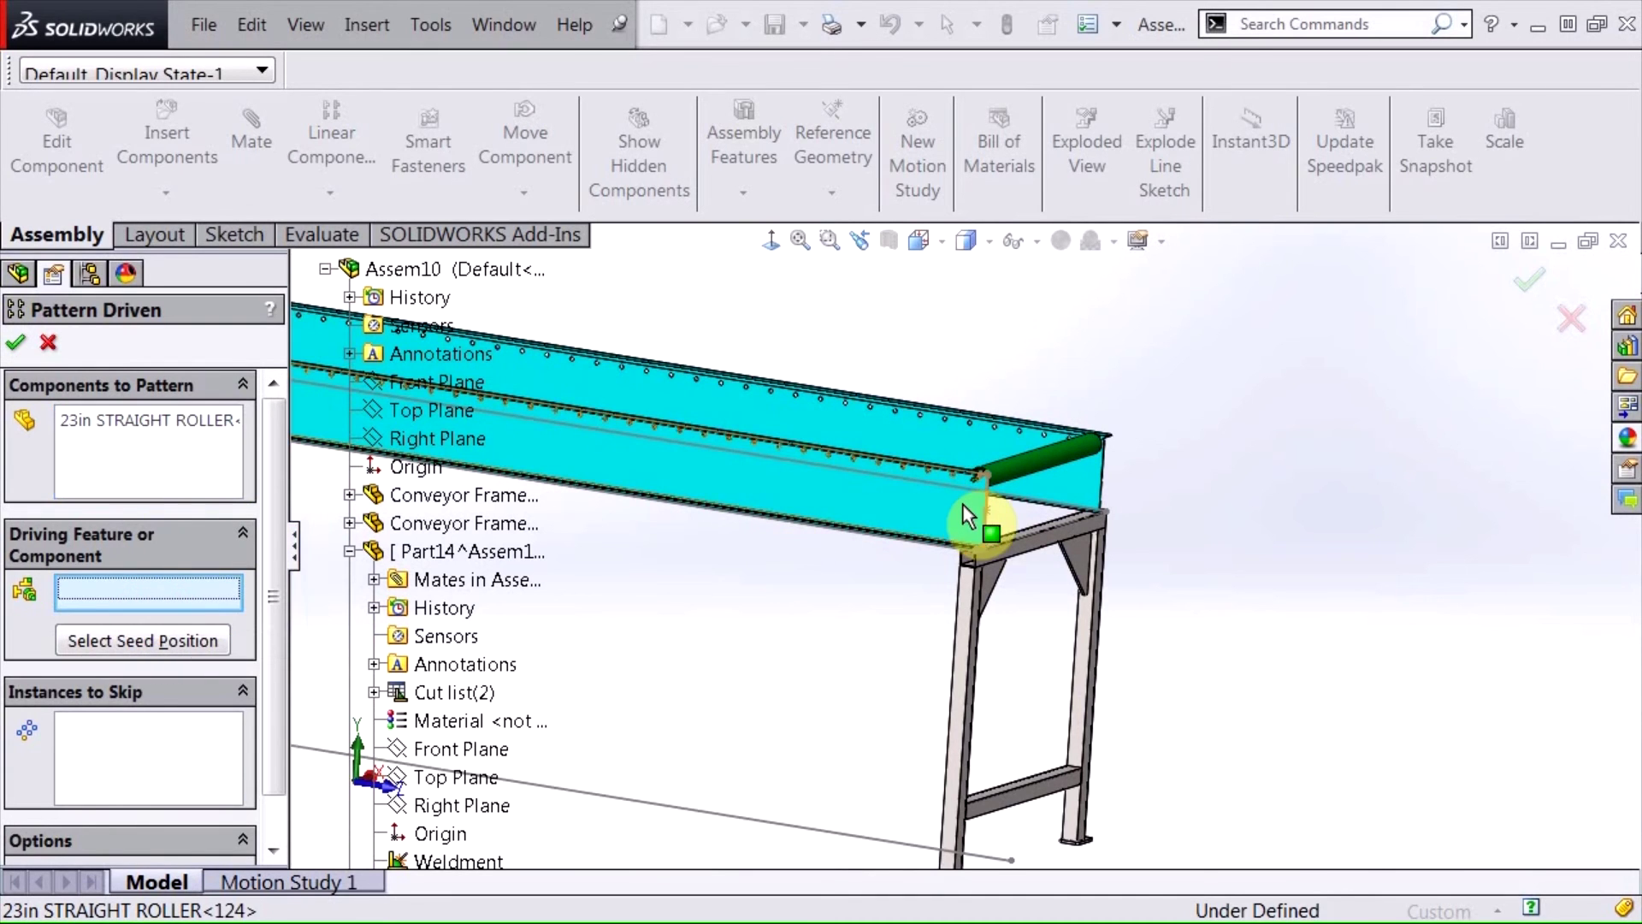
pyautogui.scroll(-10, 982, 490)
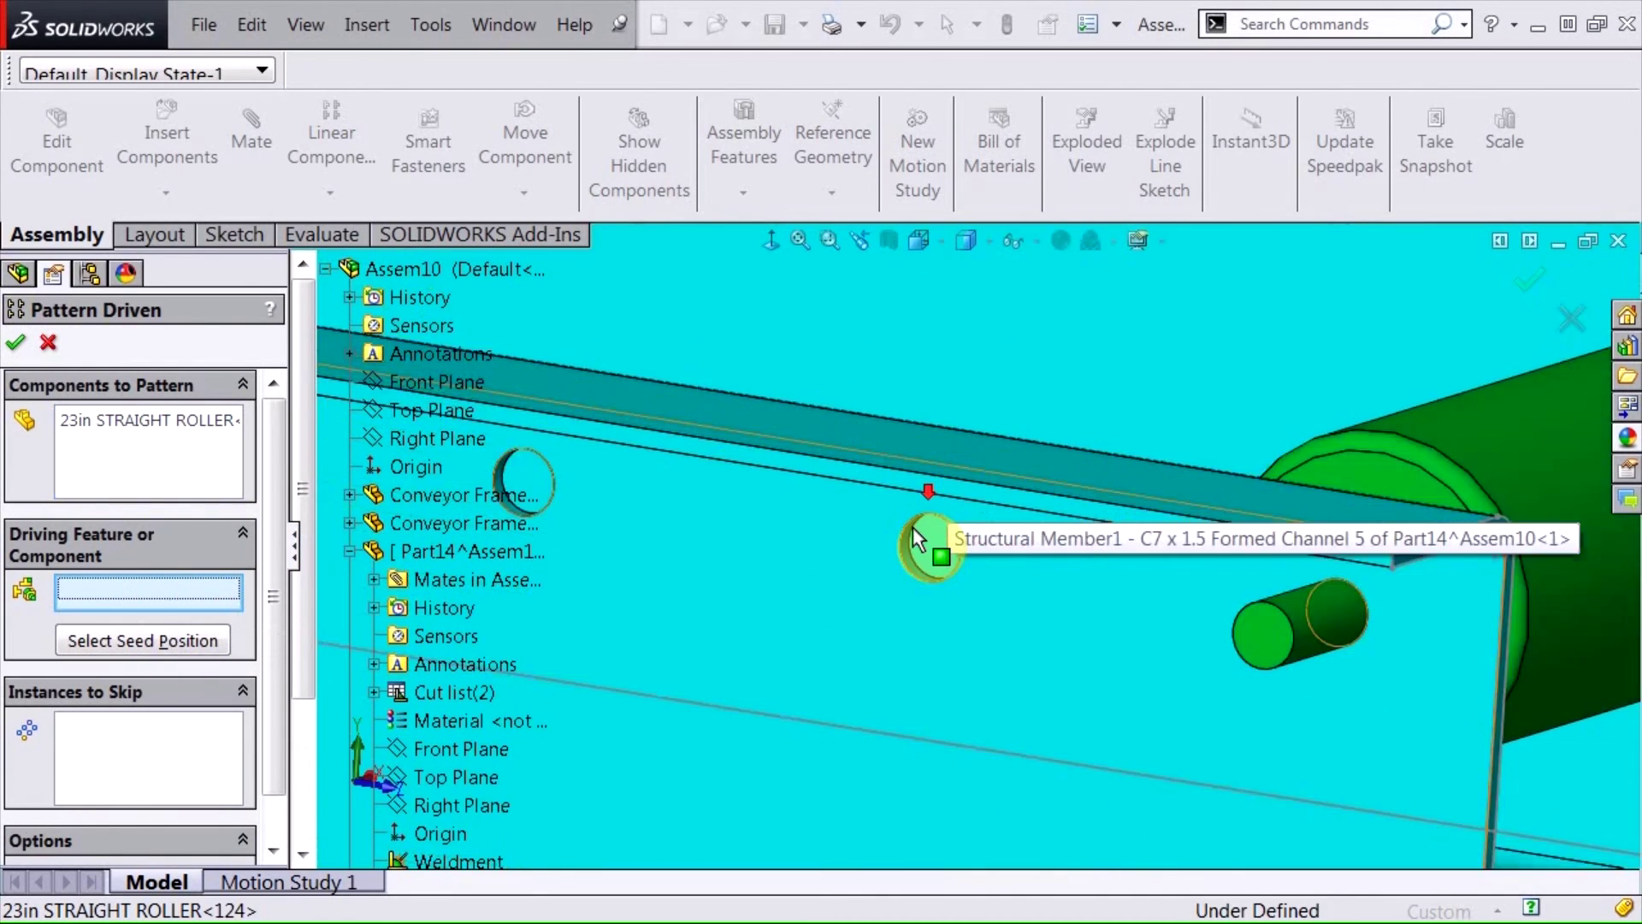
pyautogui.click(908, 600)
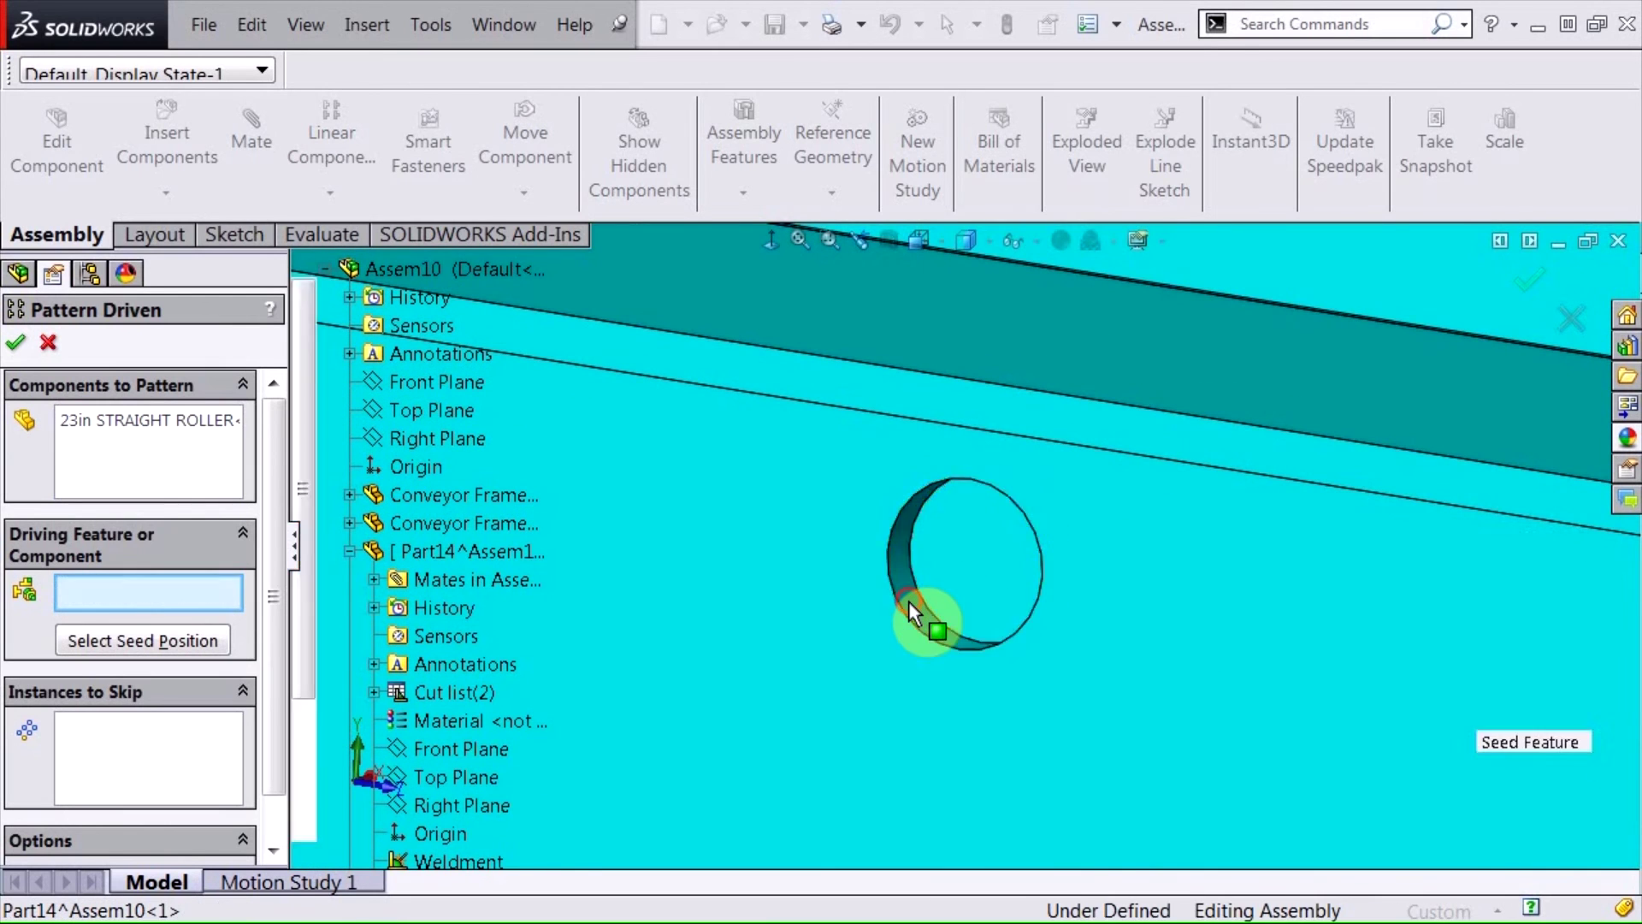
pyautogui.scroll(10, 905, 616)
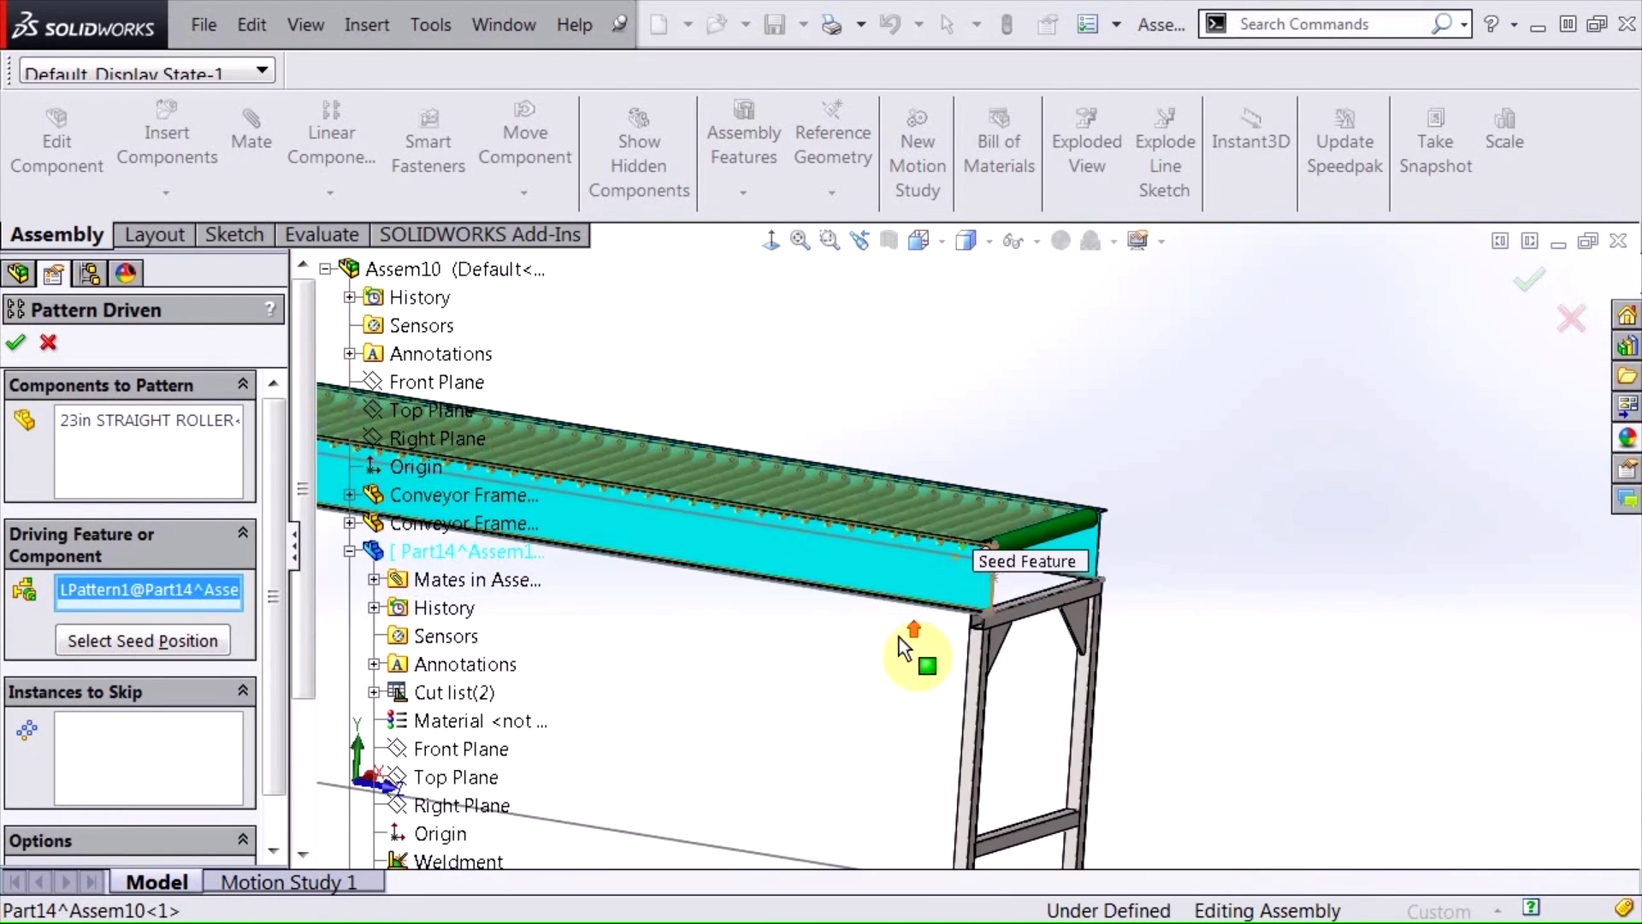
pyautogui.click(1530, 284)
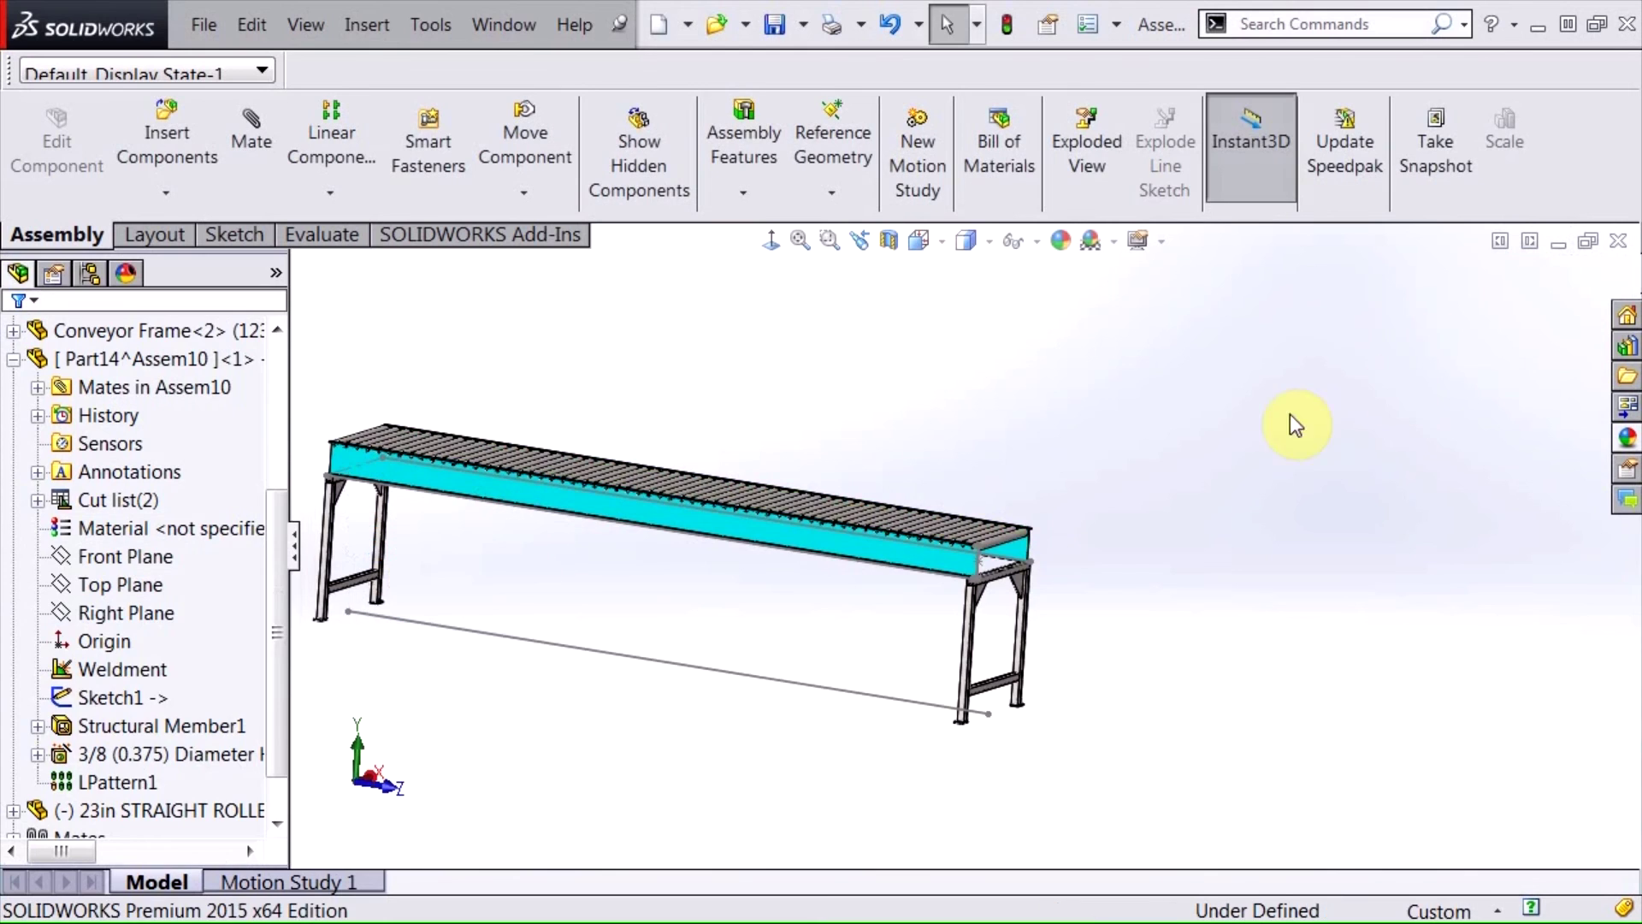
# Change the layout sketch's 148 in length dimension to 96 in and rebuild the assembly
pyautogui.moveTo(1163, 483); pyautogui.dragTo(643, 631, button='middle')
pyautogui.scroll(-3, 643, 631)
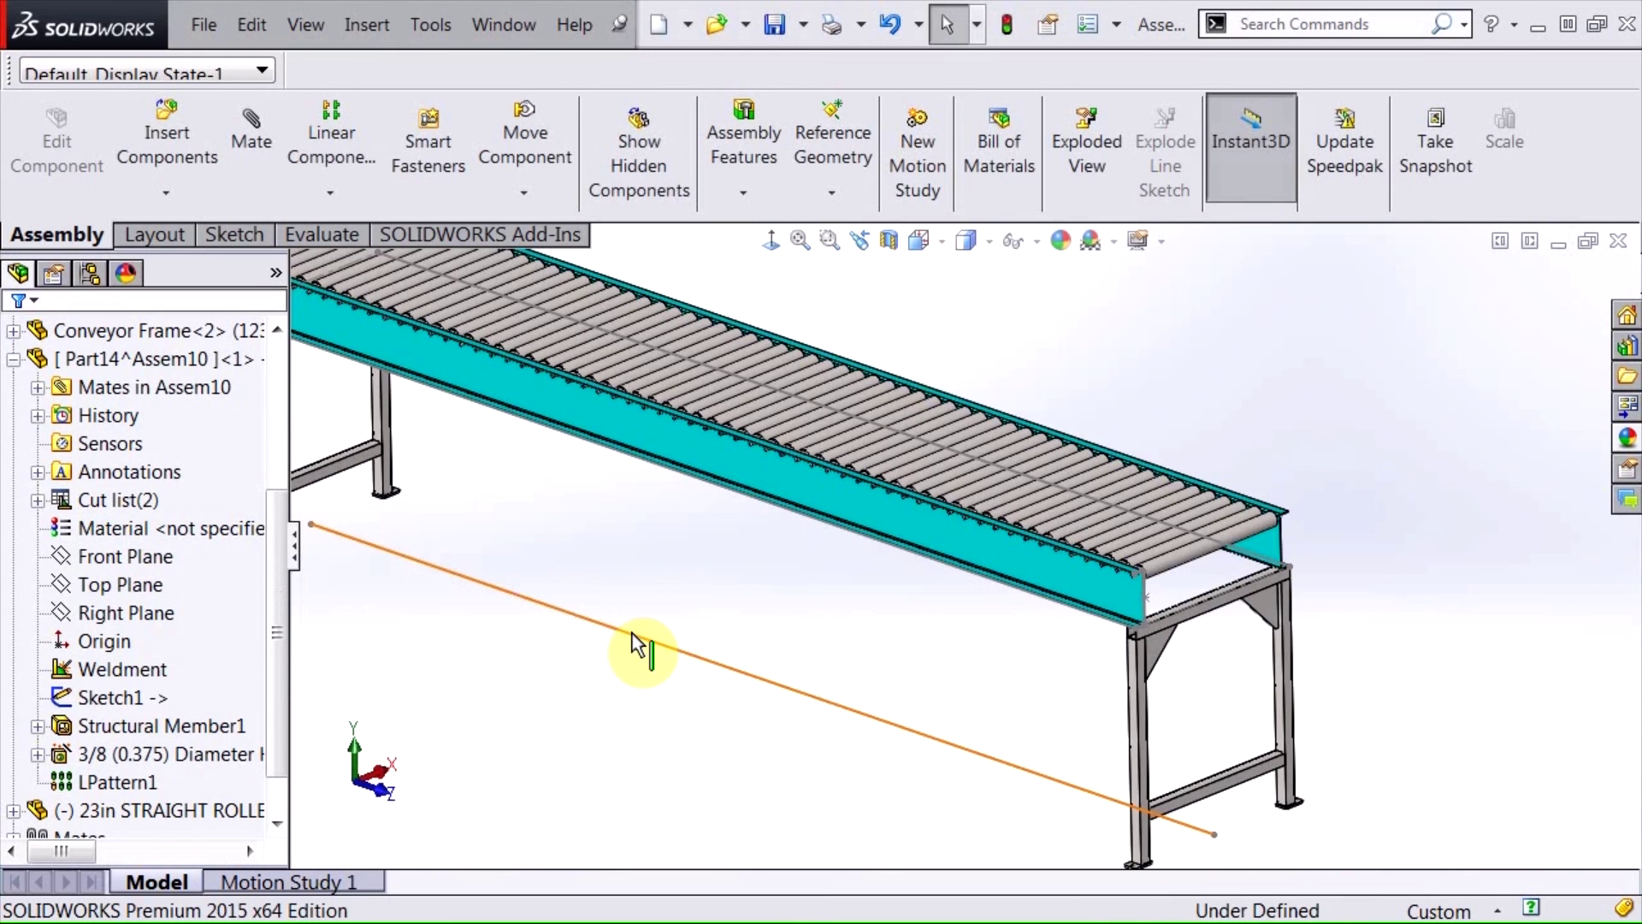
pyautogui.click(635, 646)
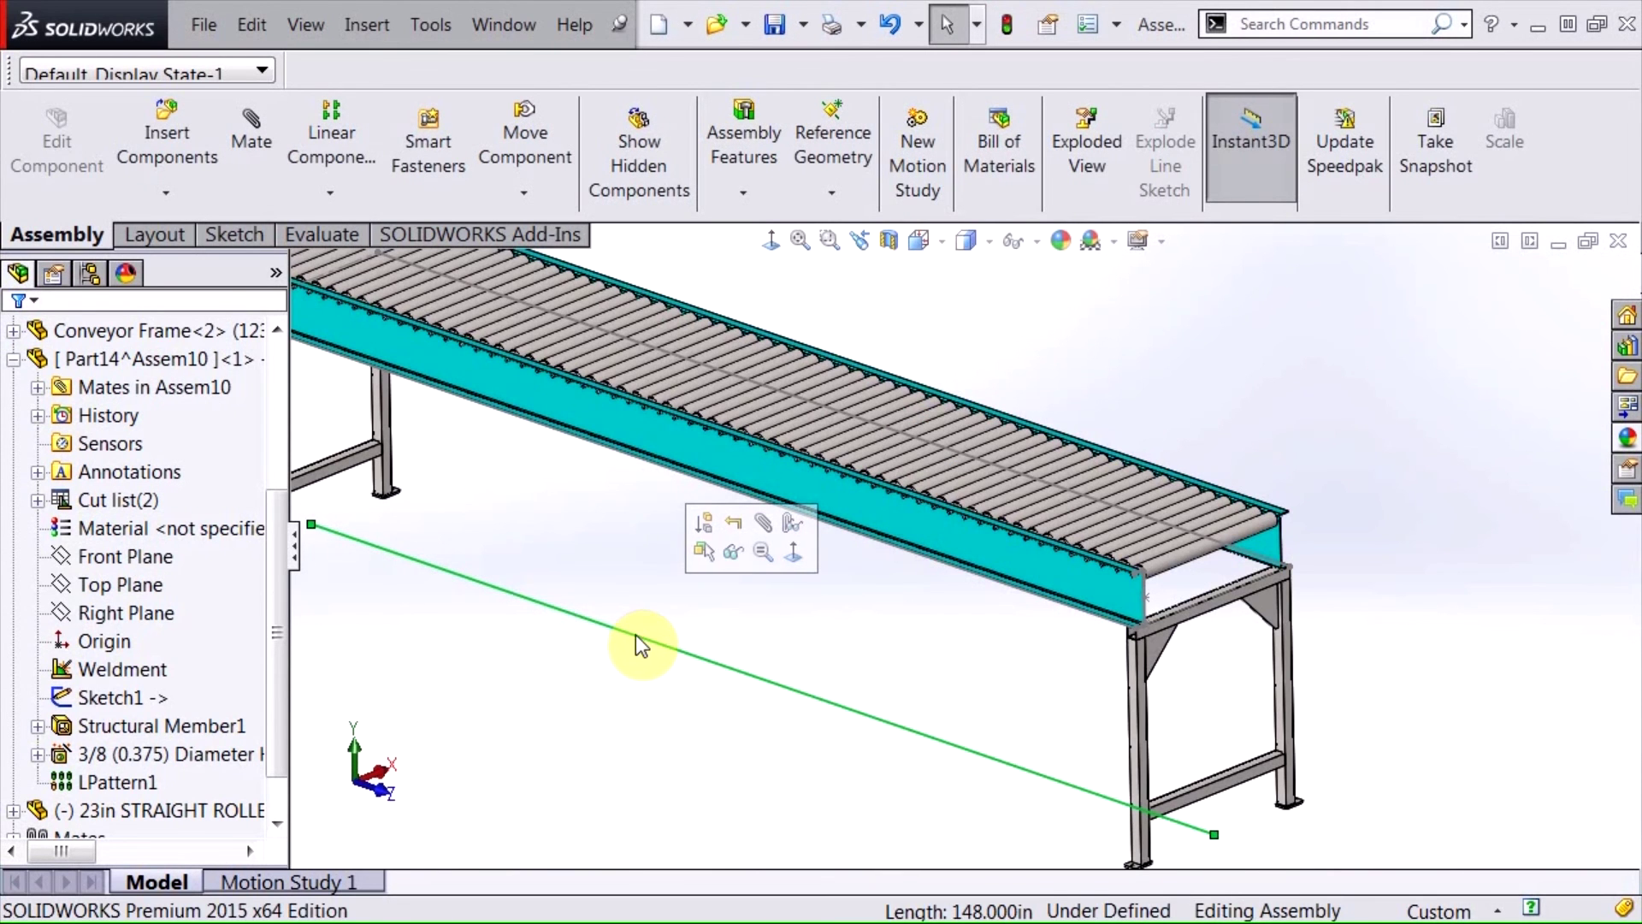
pyautogui.doubleClick(635, 635)
pyautogui.scroll(5, 685, 644)
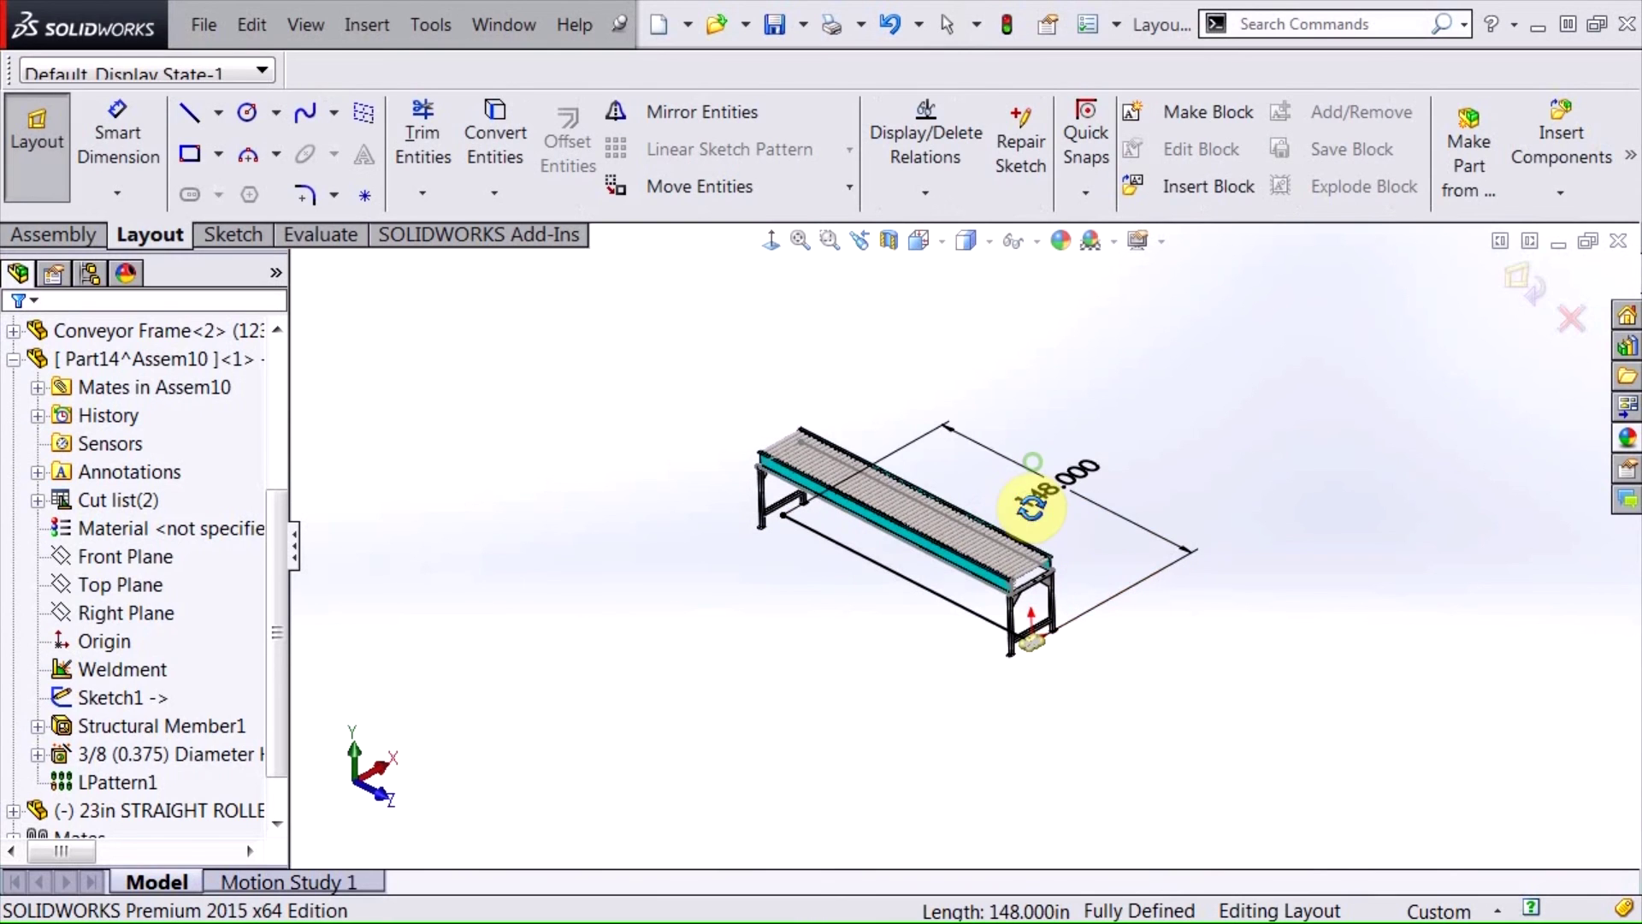
pyautogui.doubleClick(1059, 500)
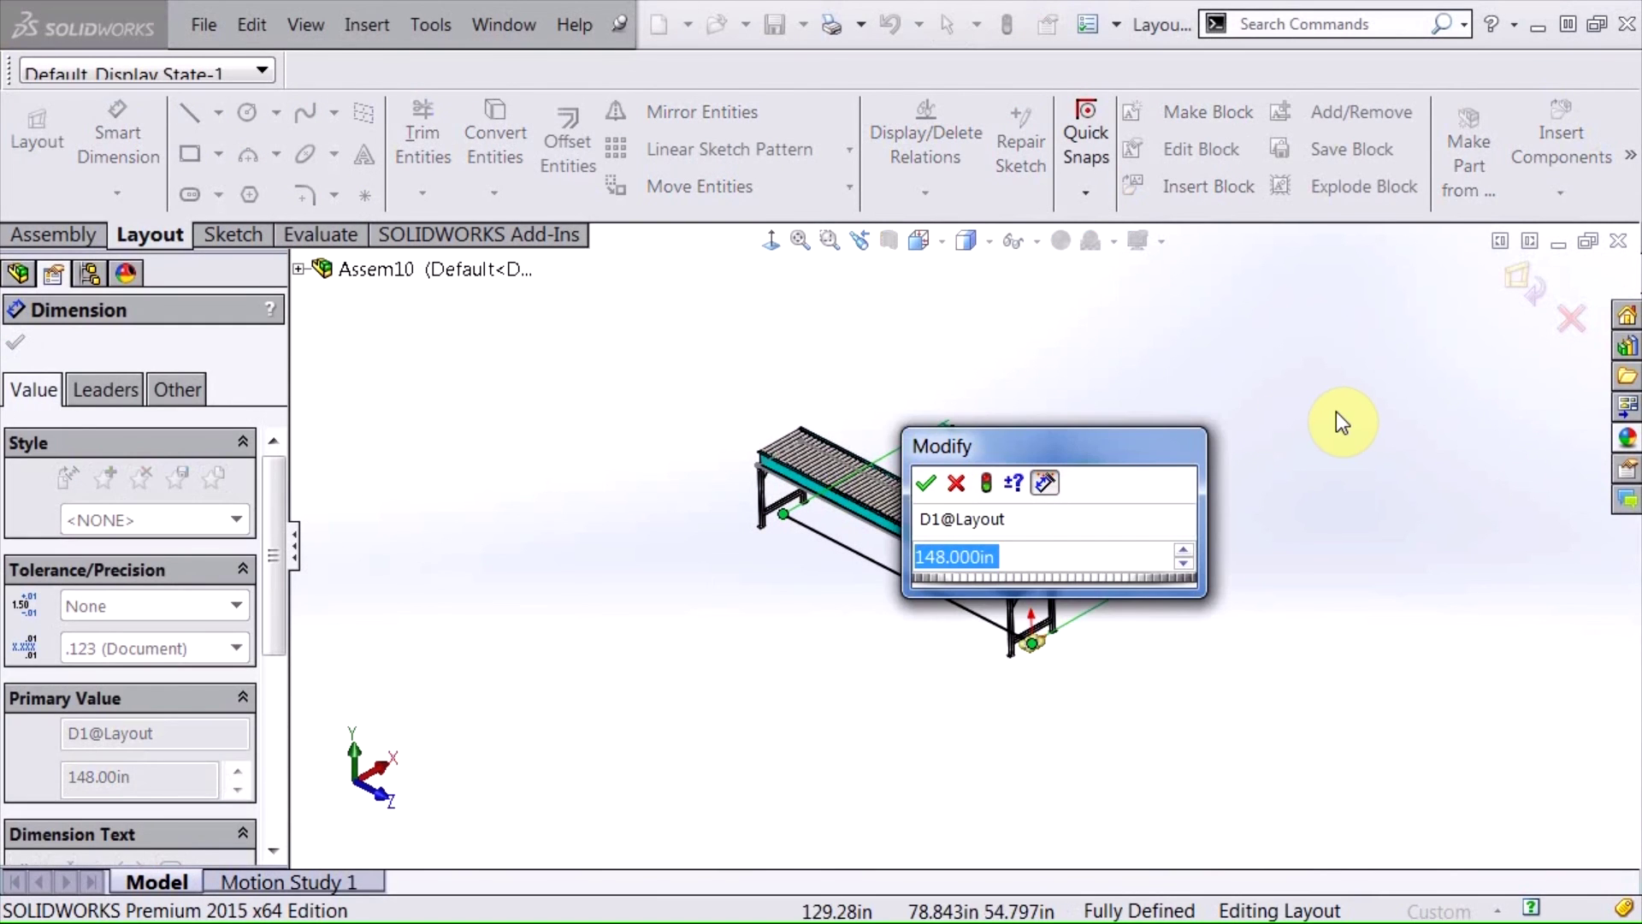
pyautogui.write('96')
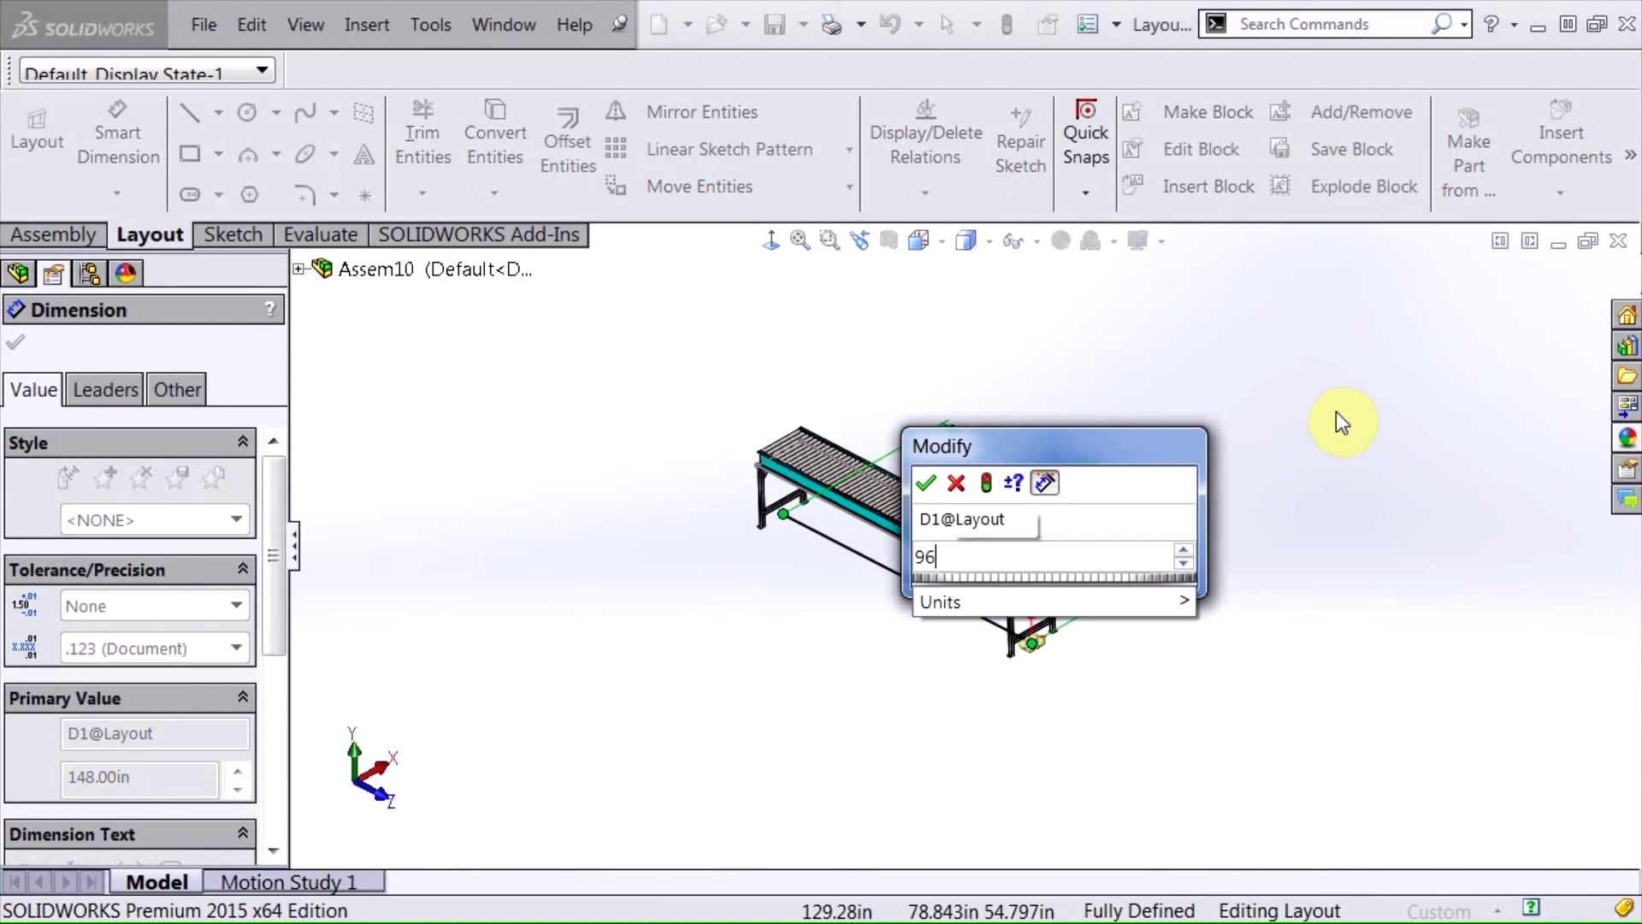
pyautogui.press('Return')
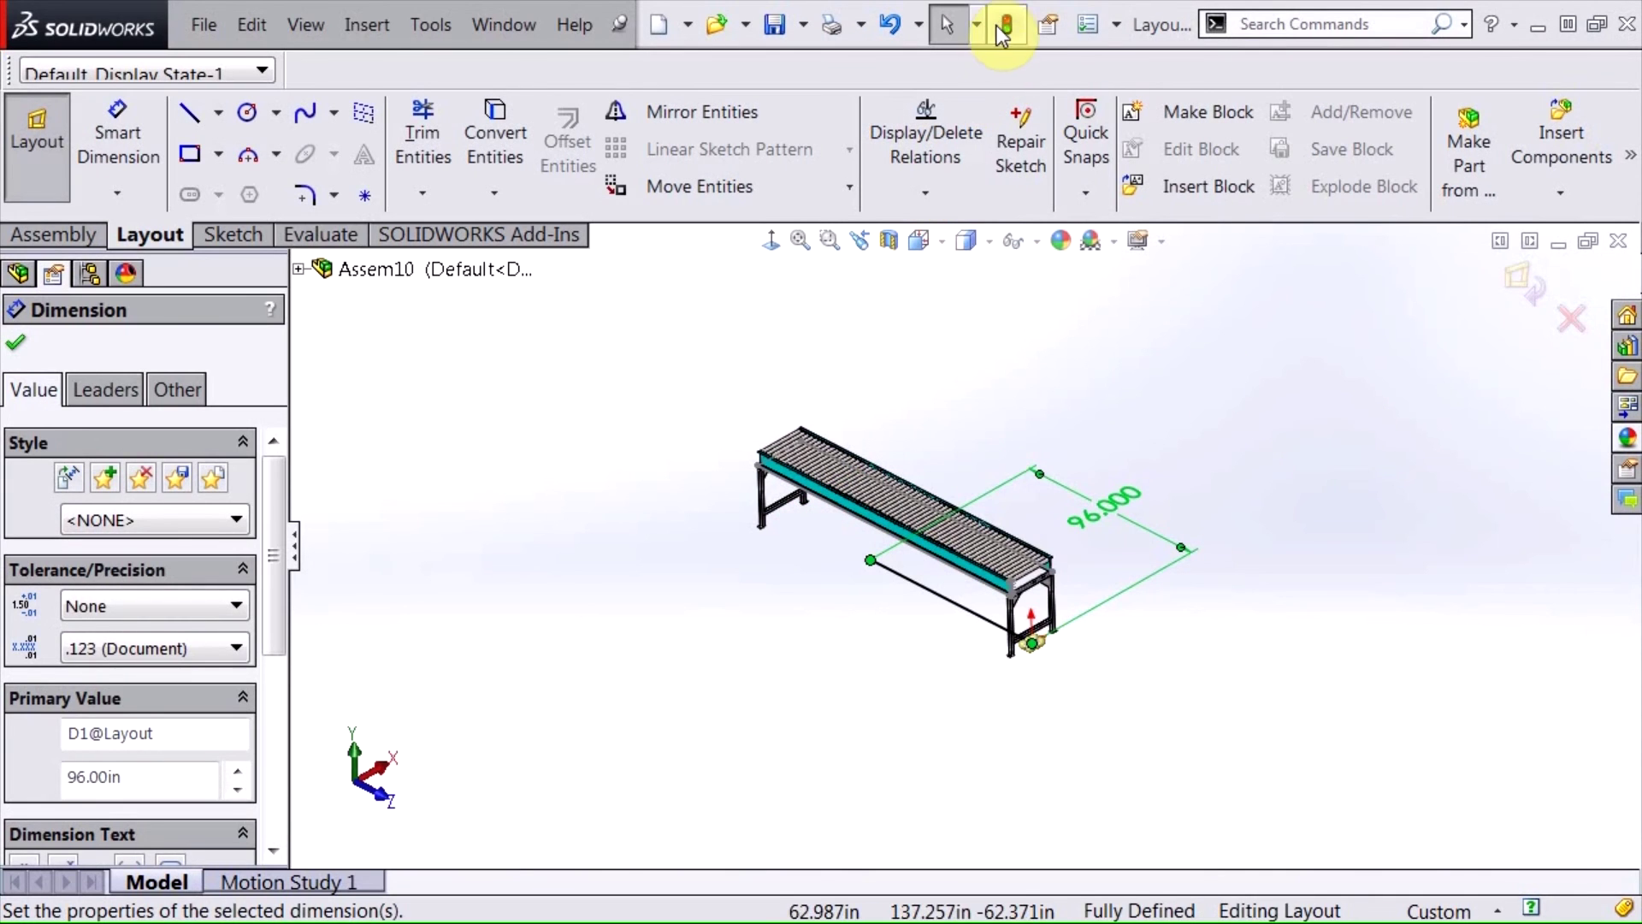
pyautogui.click(999, 25)
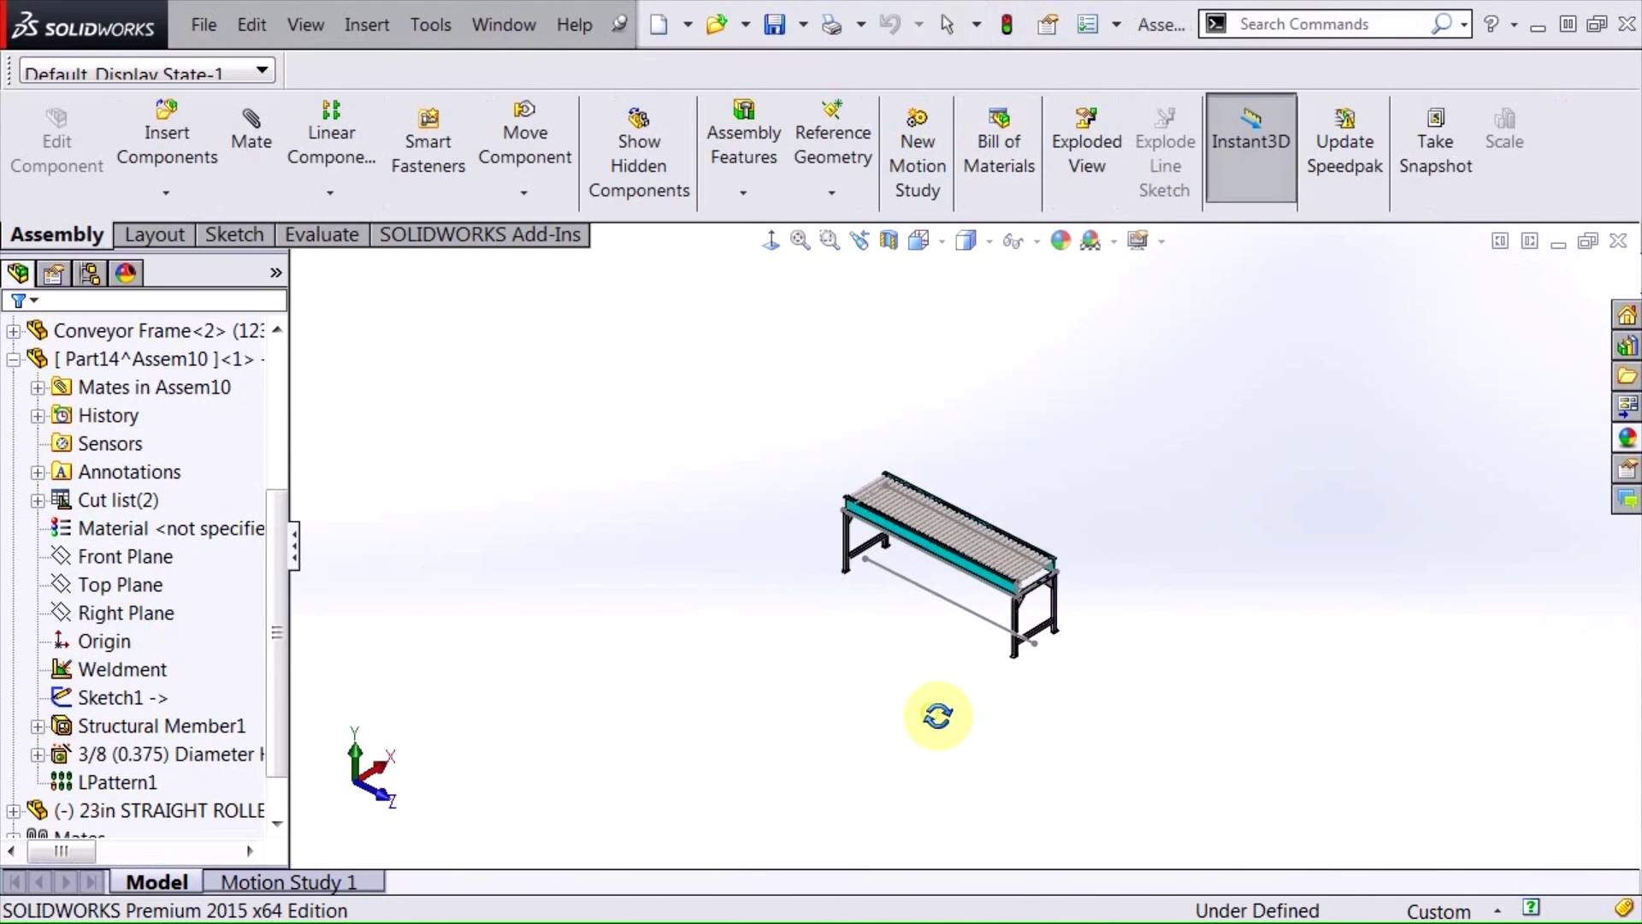
pyautogui.press('f')
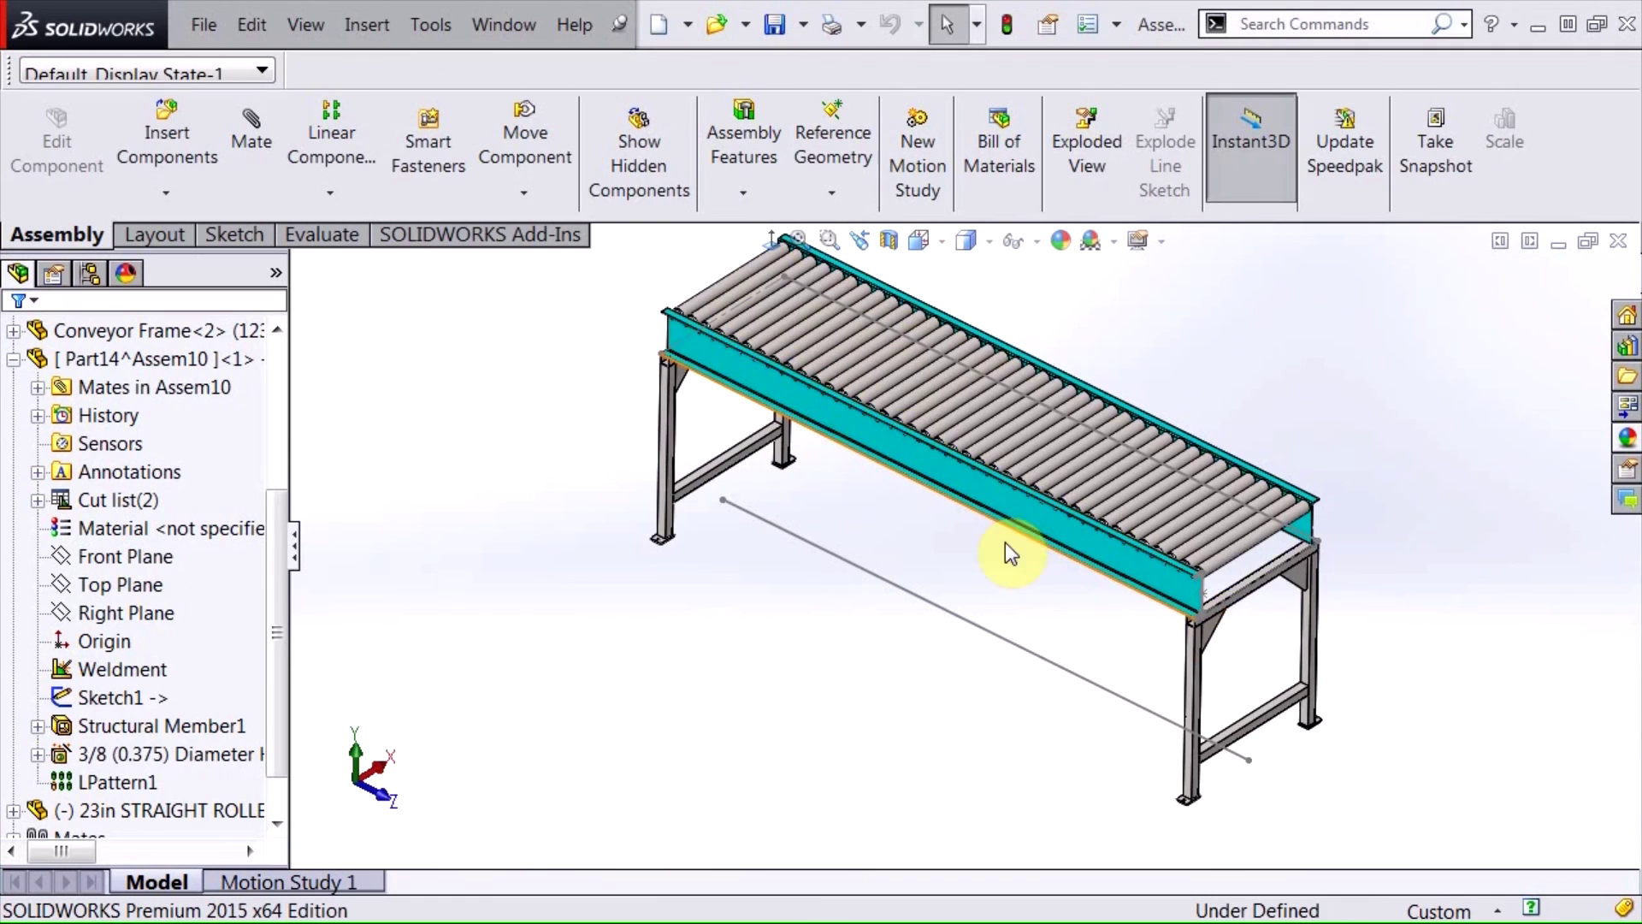
pyautogui.scroll(3, 949, 731)
pyautogui.click(1133, 422)
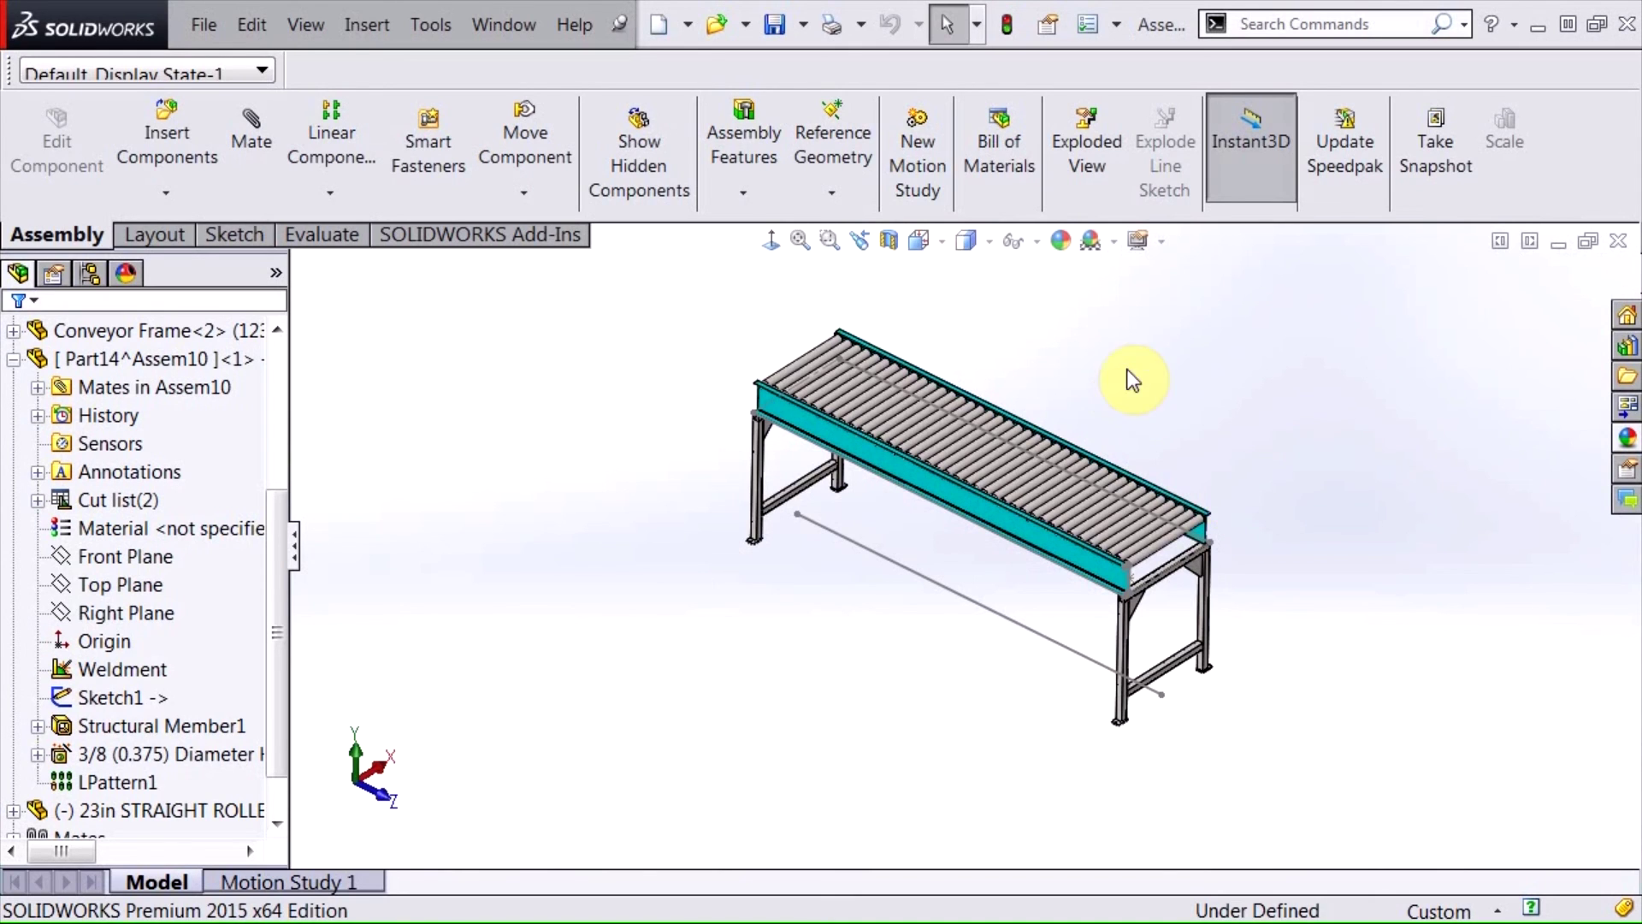
pyautogui.scroll(-3, 1206, 414)
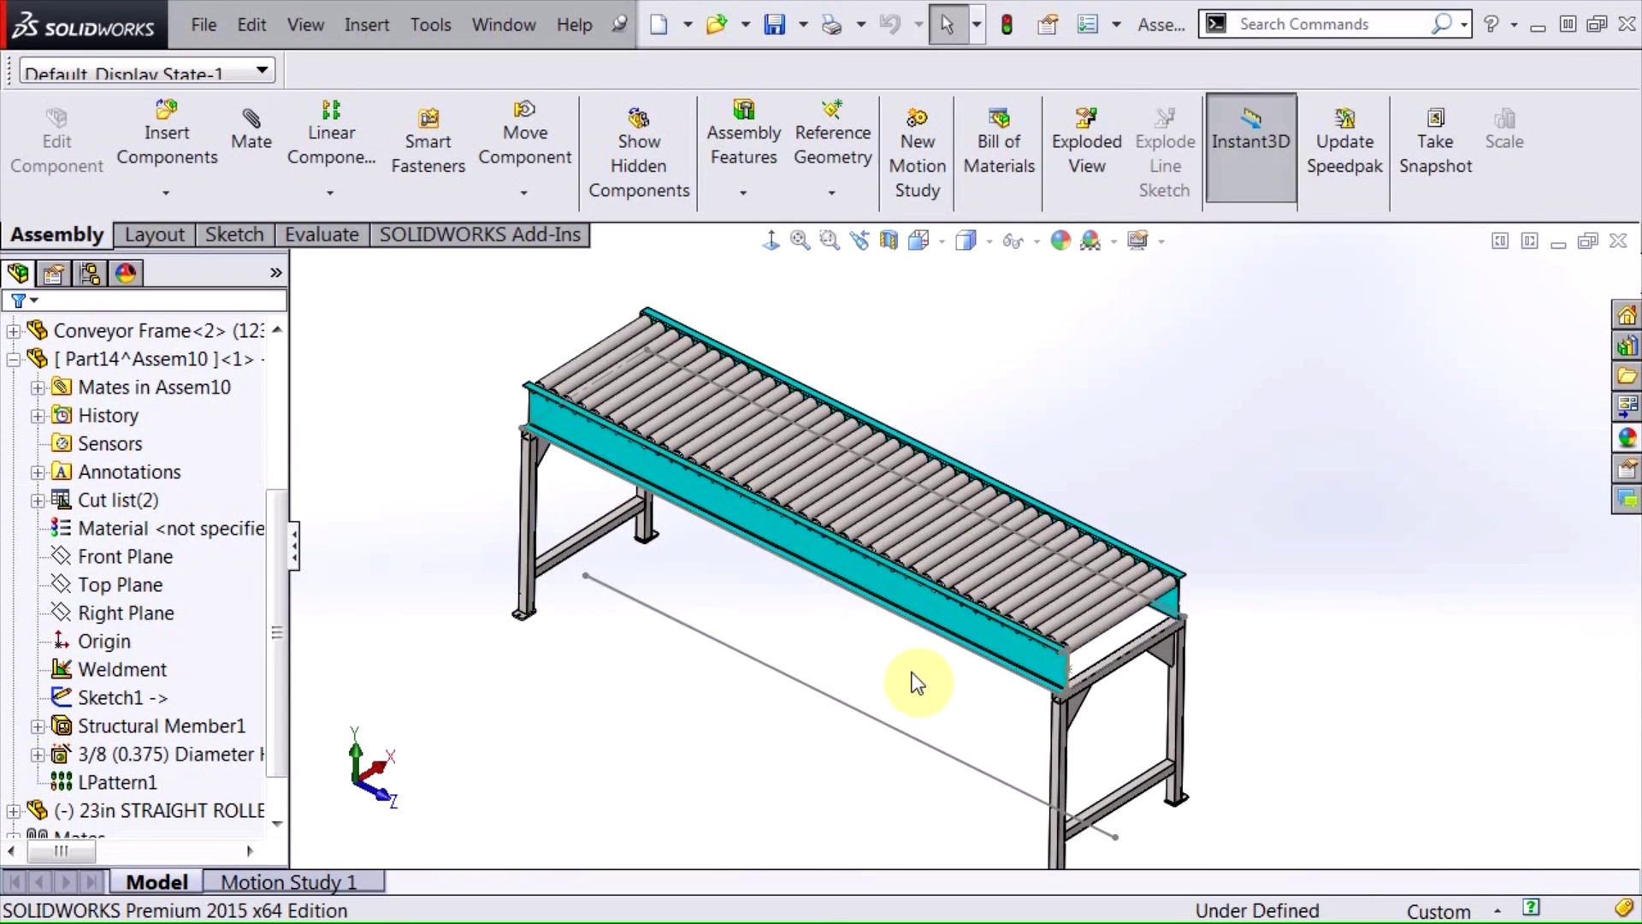